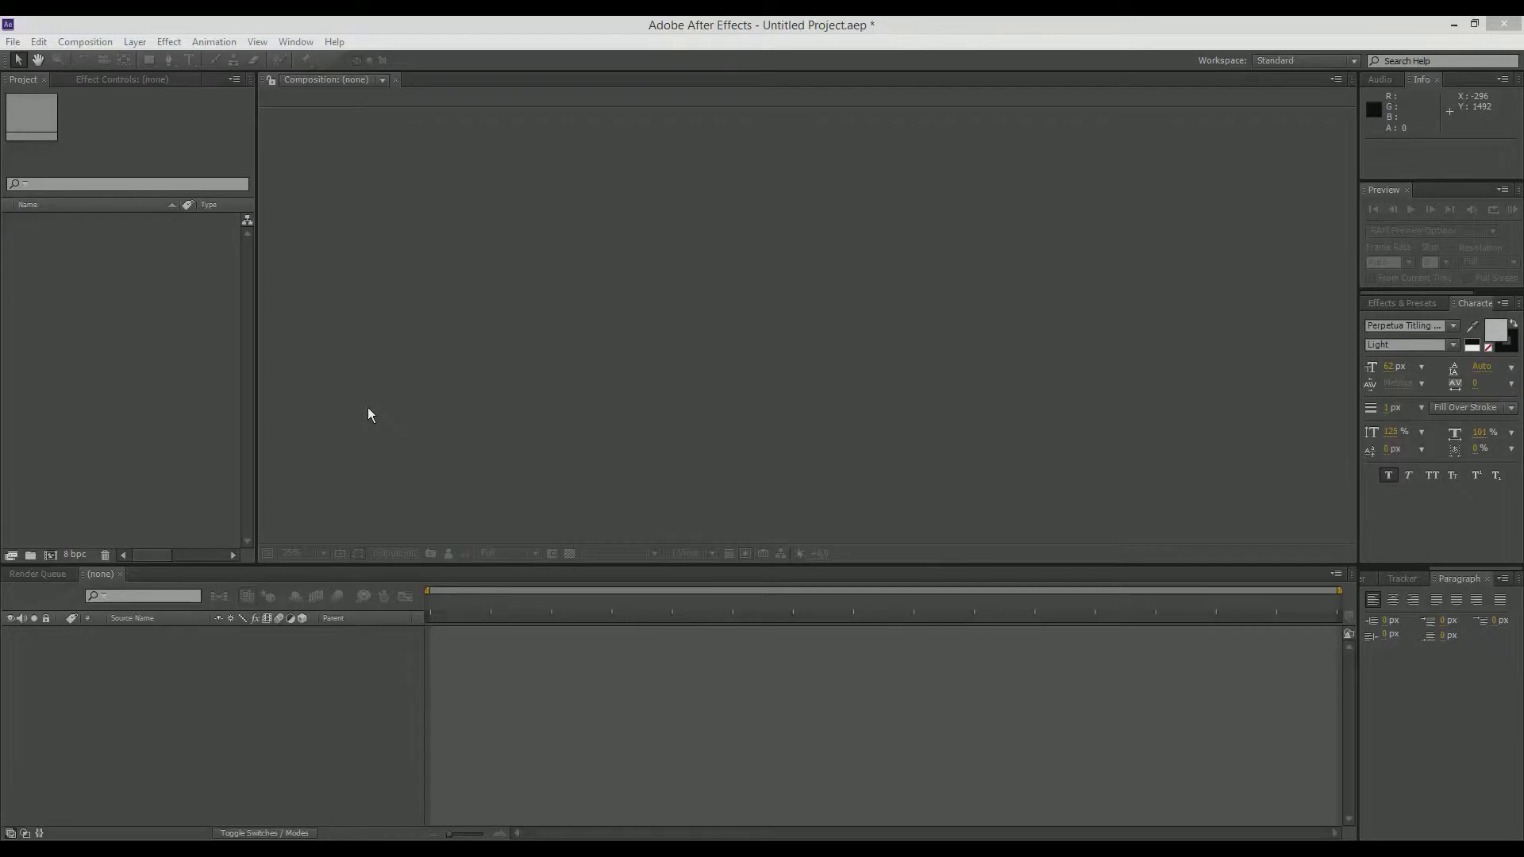
Step: Create a new 1920 x 1080 composition with the HDTV 1080 25 preset and a 10-second duration
left_click(163, 328)
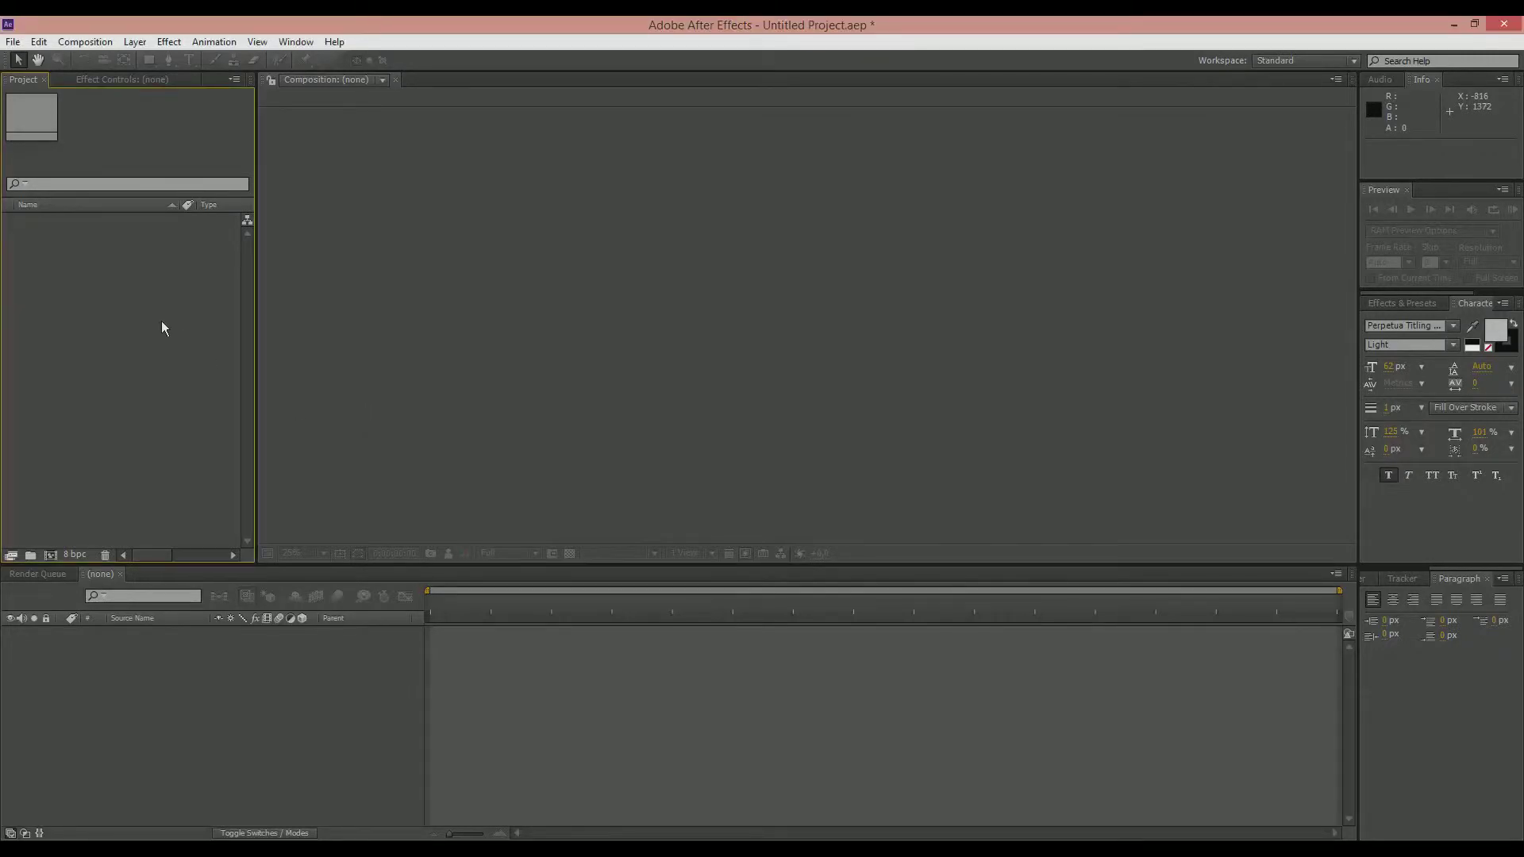
key("ctrl+n")
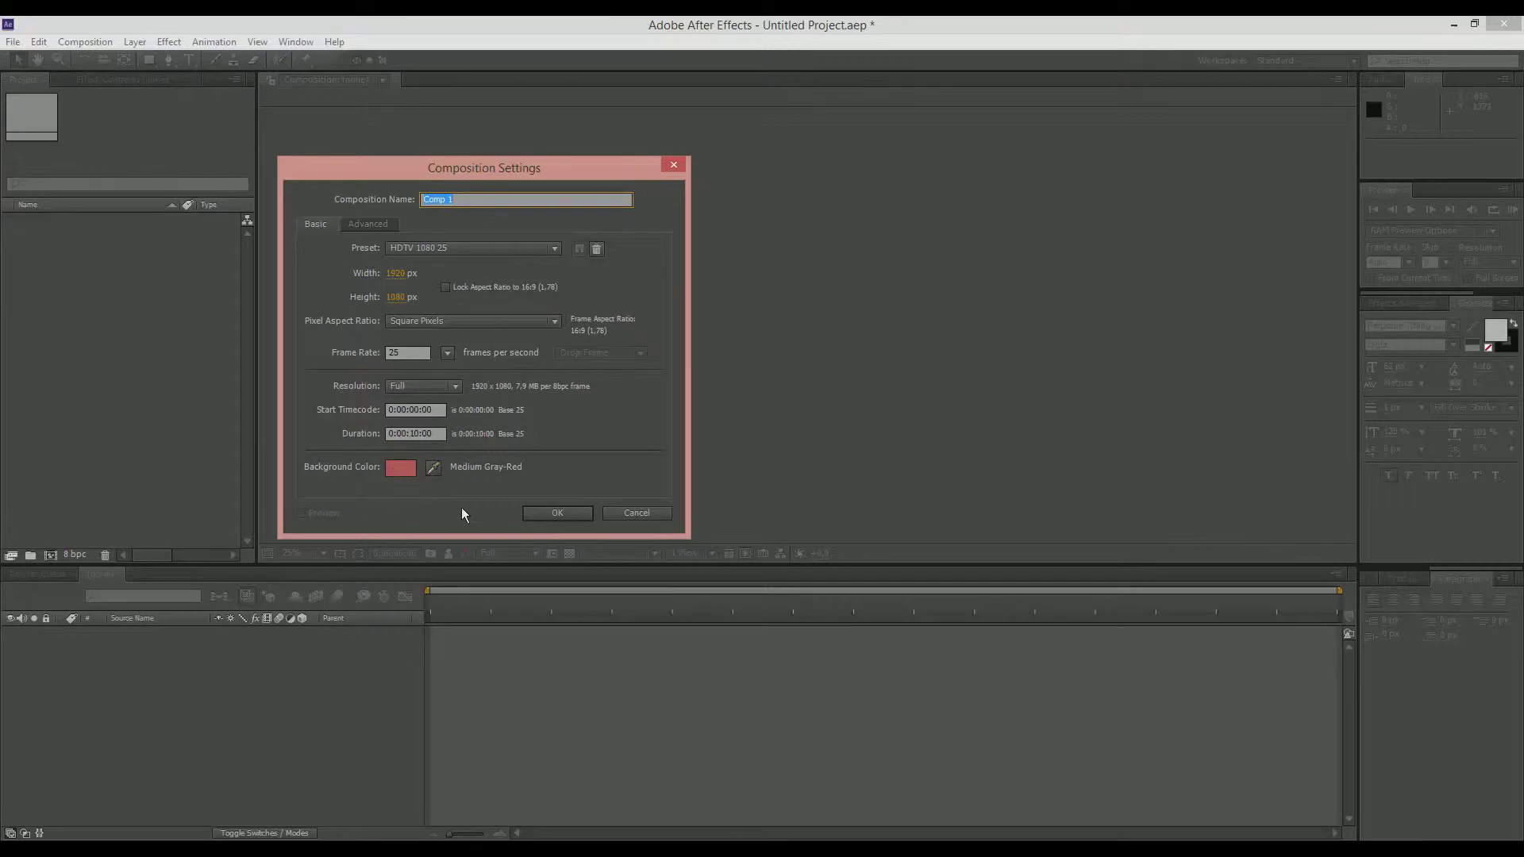
left_click(557, 512)
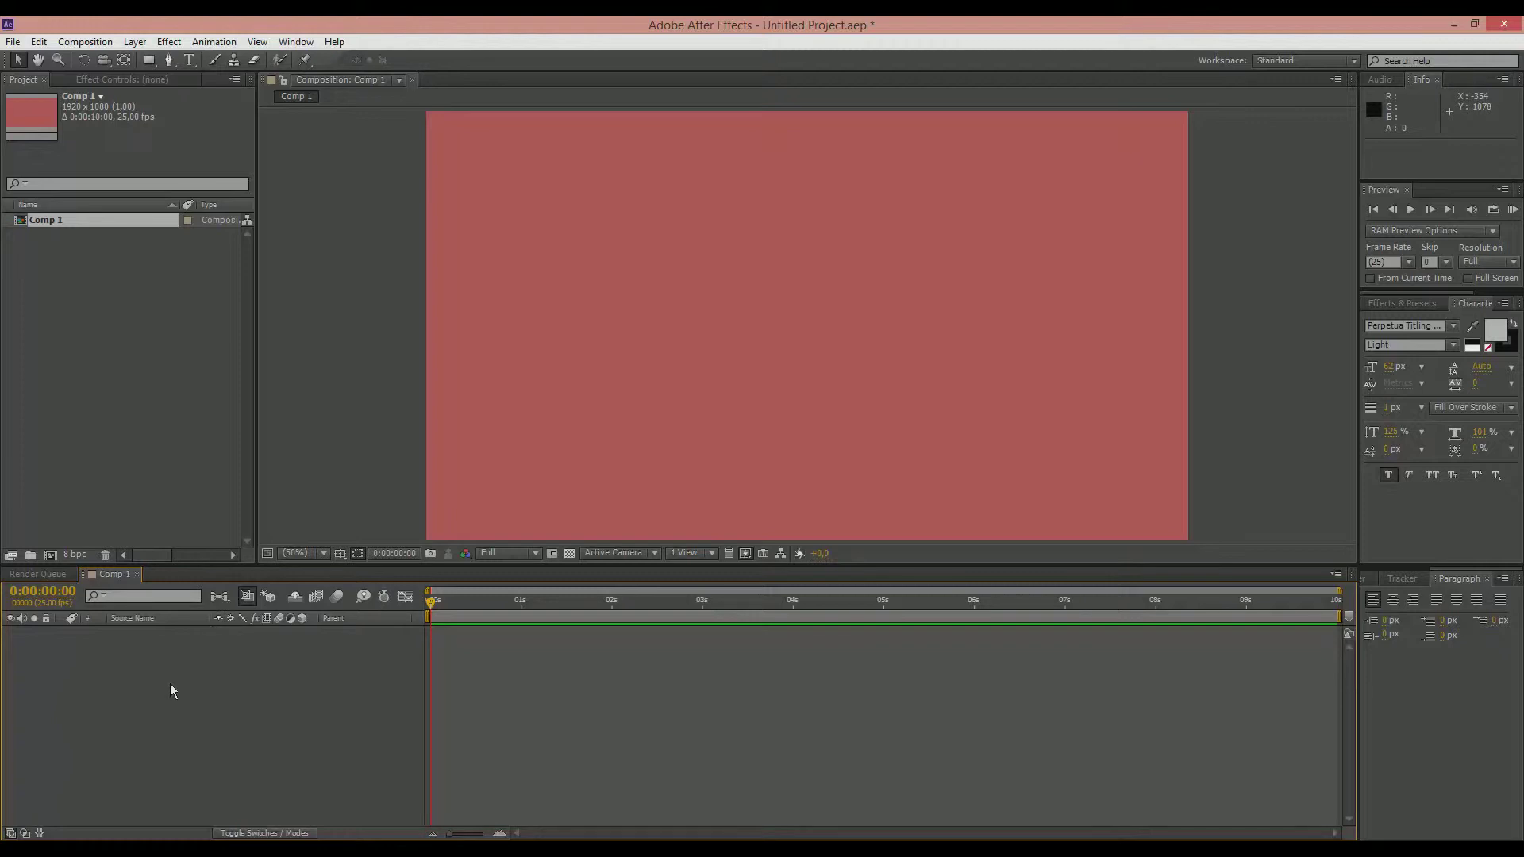
Step: Add a full-frame medium red solid layer named BG to the composition
left_click(141, 468)
left_click(148, 649)
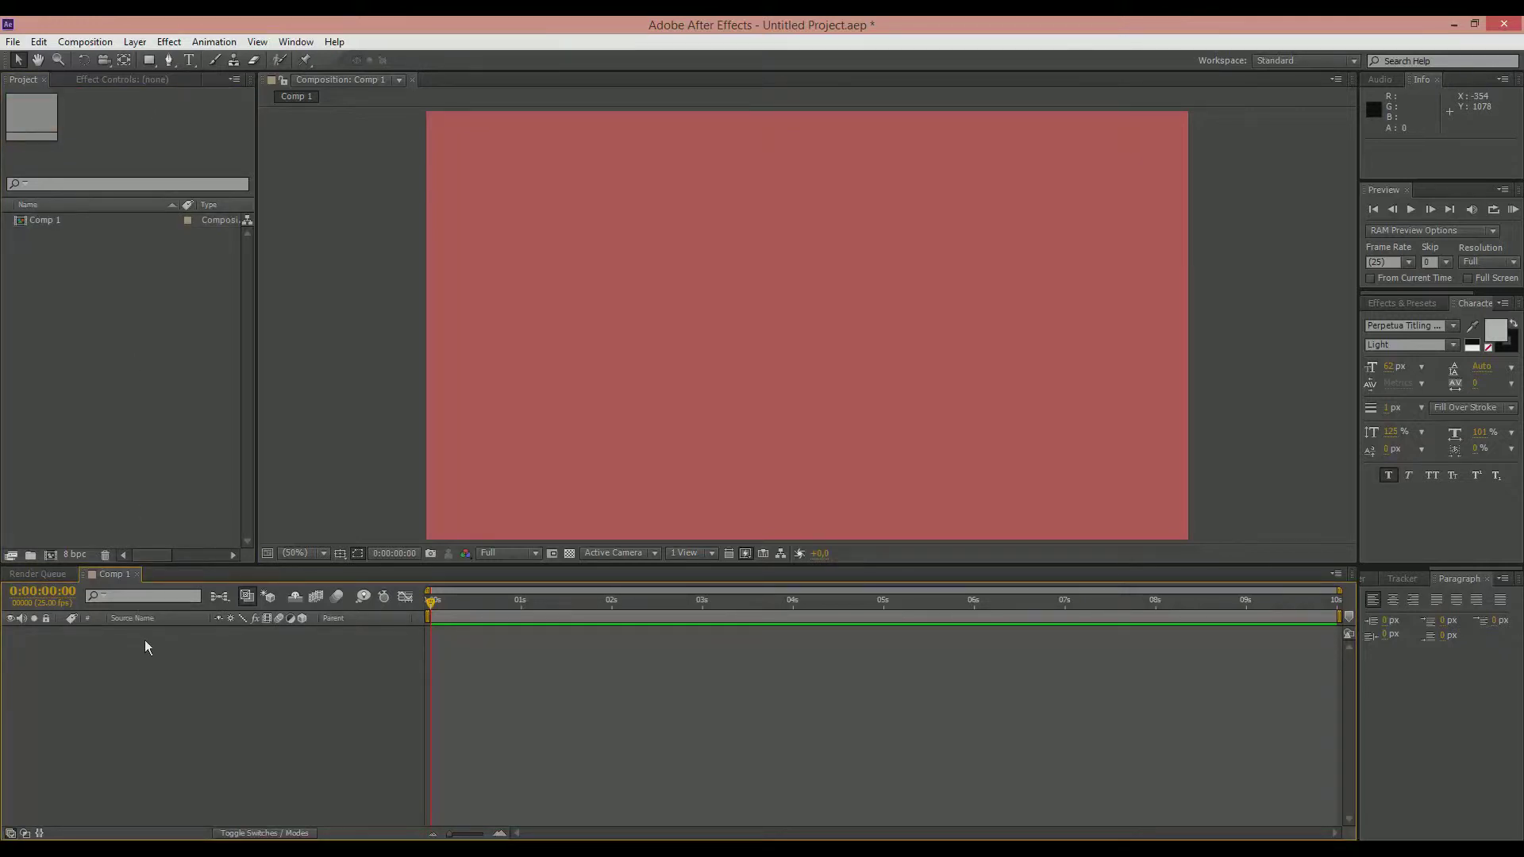
key("ctrl+y")
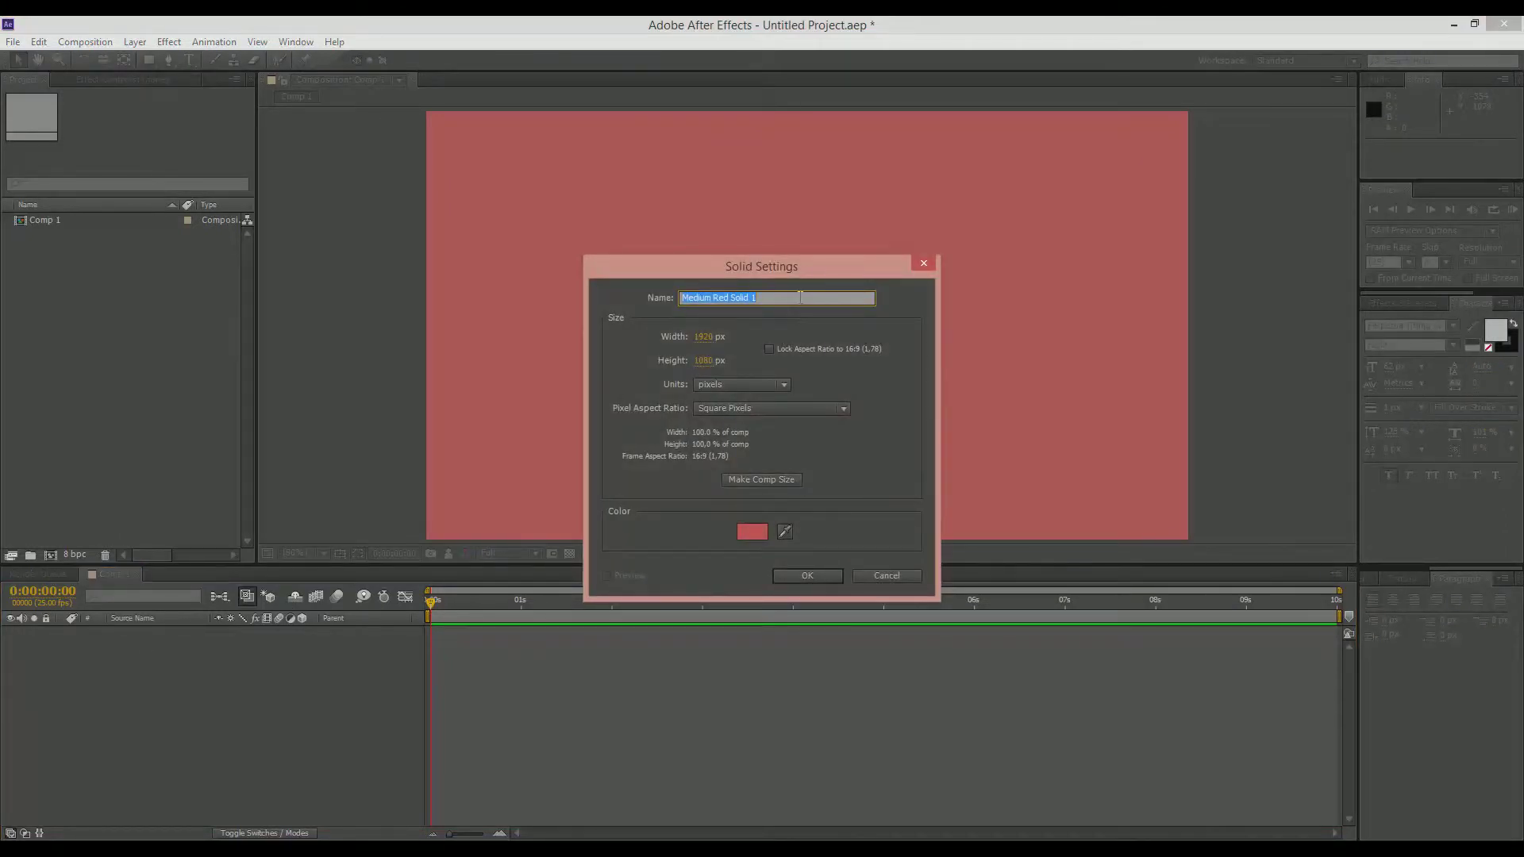
type("Bg")
key("BackSpace")
type("G")
left_click(837, 577)
left_click(285, 669)
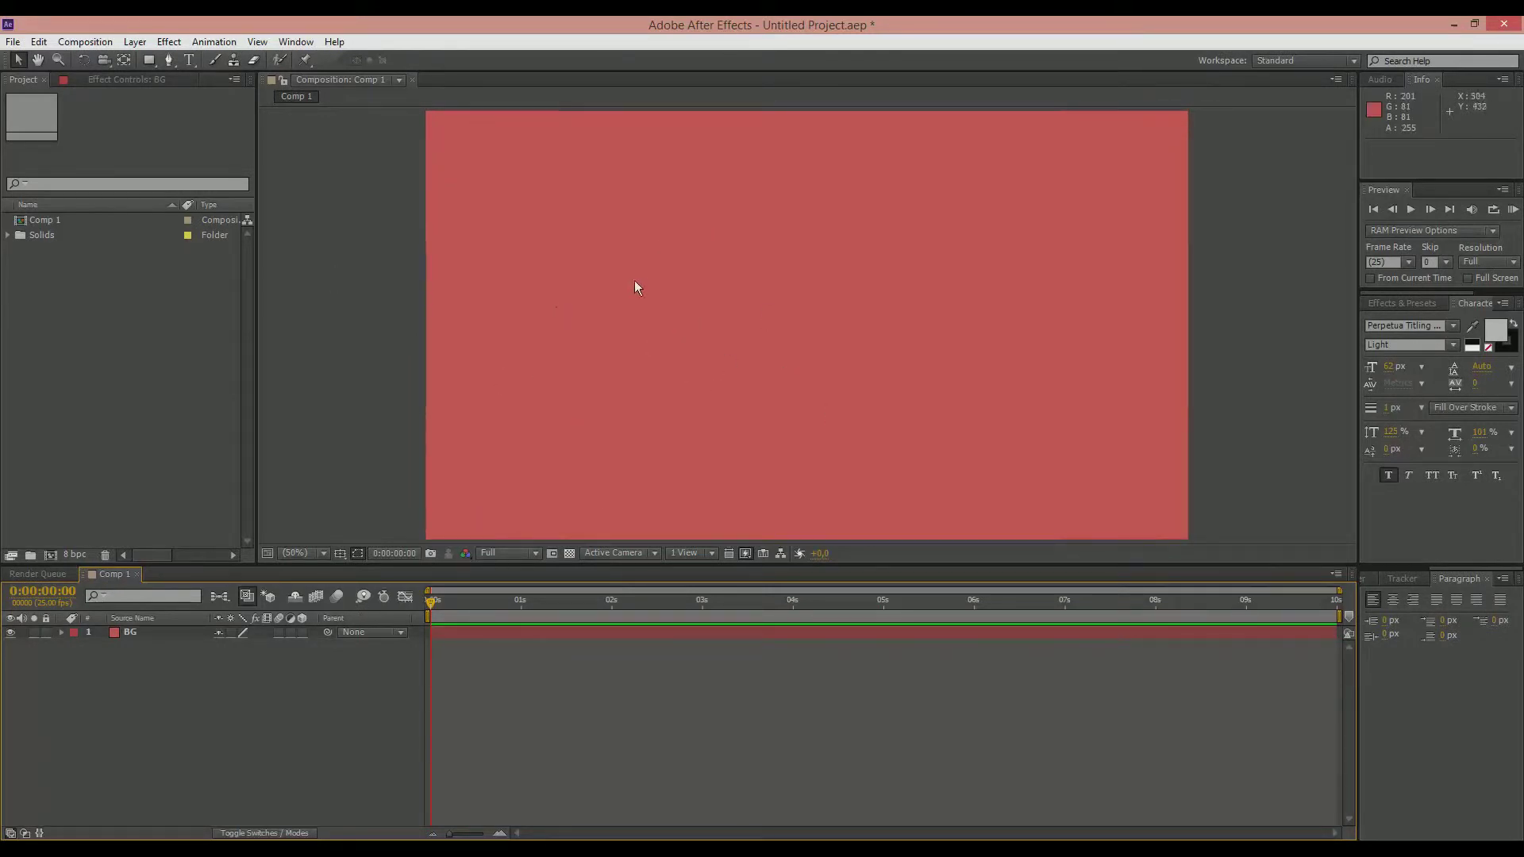
Step: Add a text layer reading Techyv.com and move it near the middle of the frame, at about 780, 566
left_click(1397, 304)
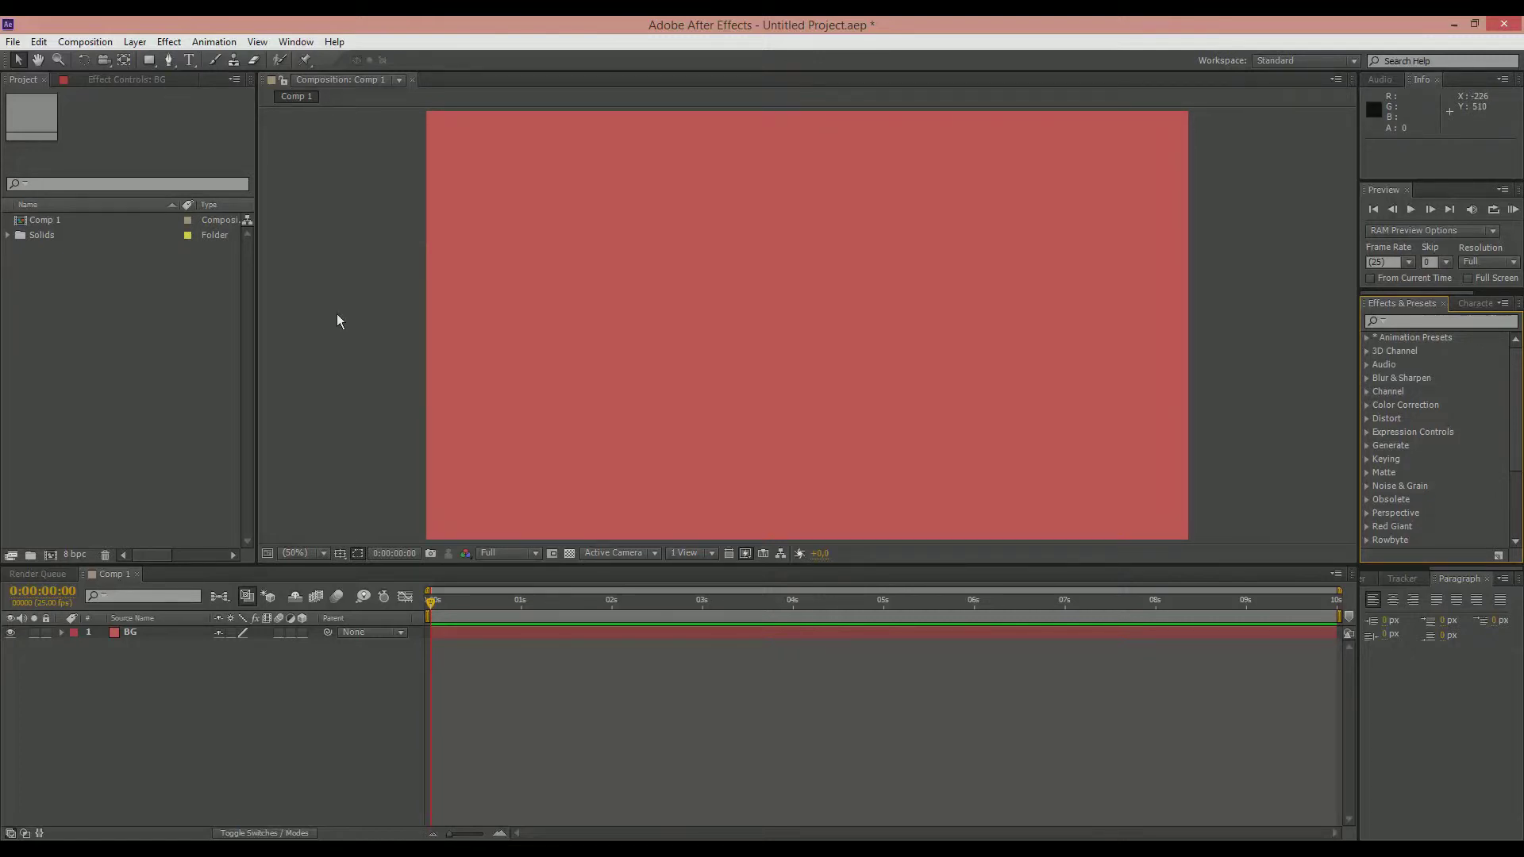
left_click(189, 59)
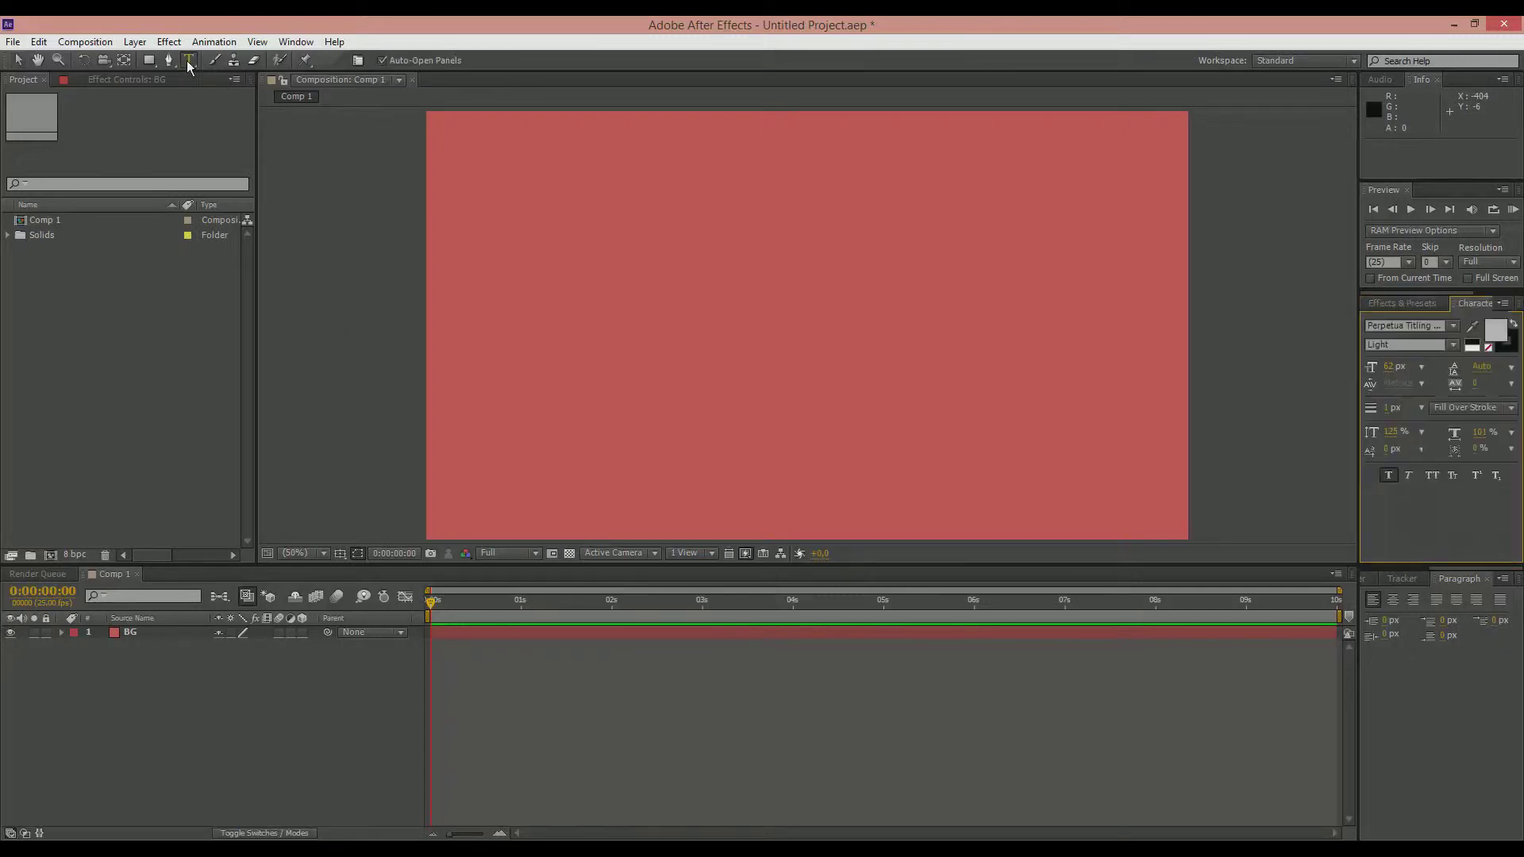
left_click(627, 295)
type("TECHY")
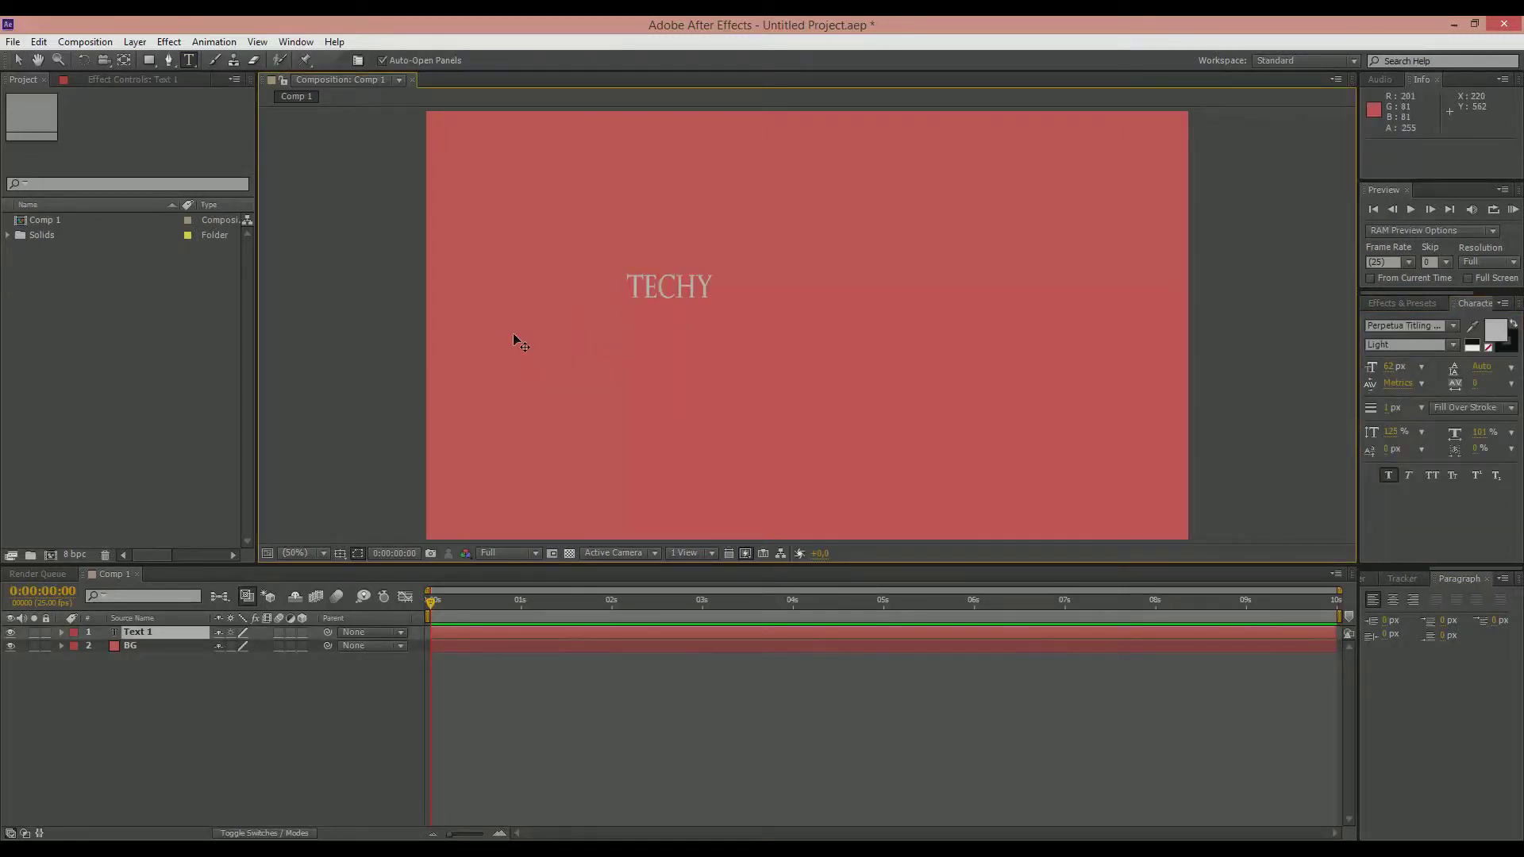
type("V.com")
key("KP_Enter")
left_click(19, 60)
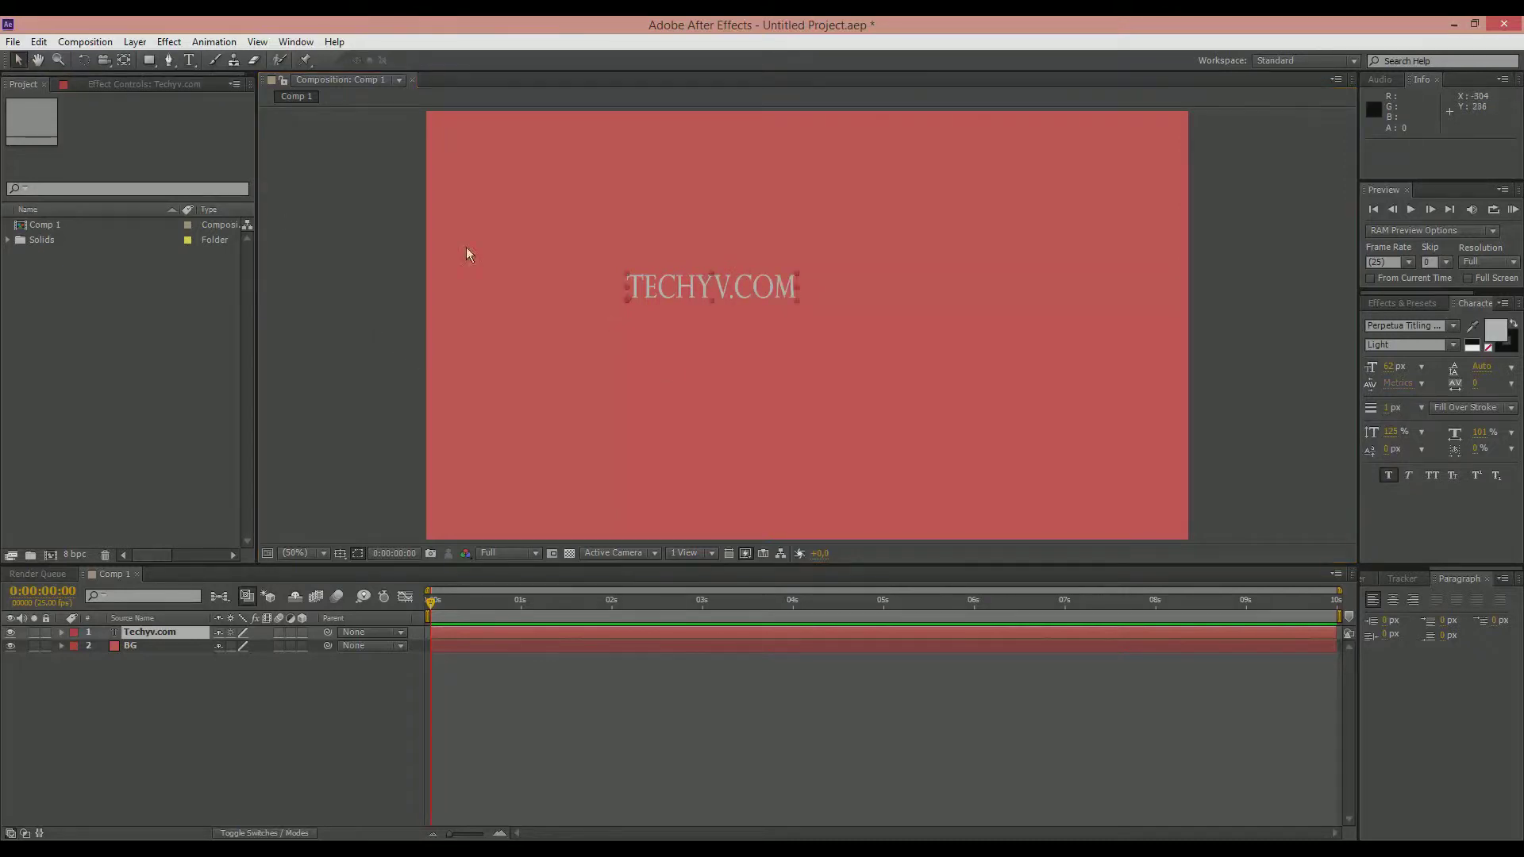
left_click_drag(668, 289, 783, 326)
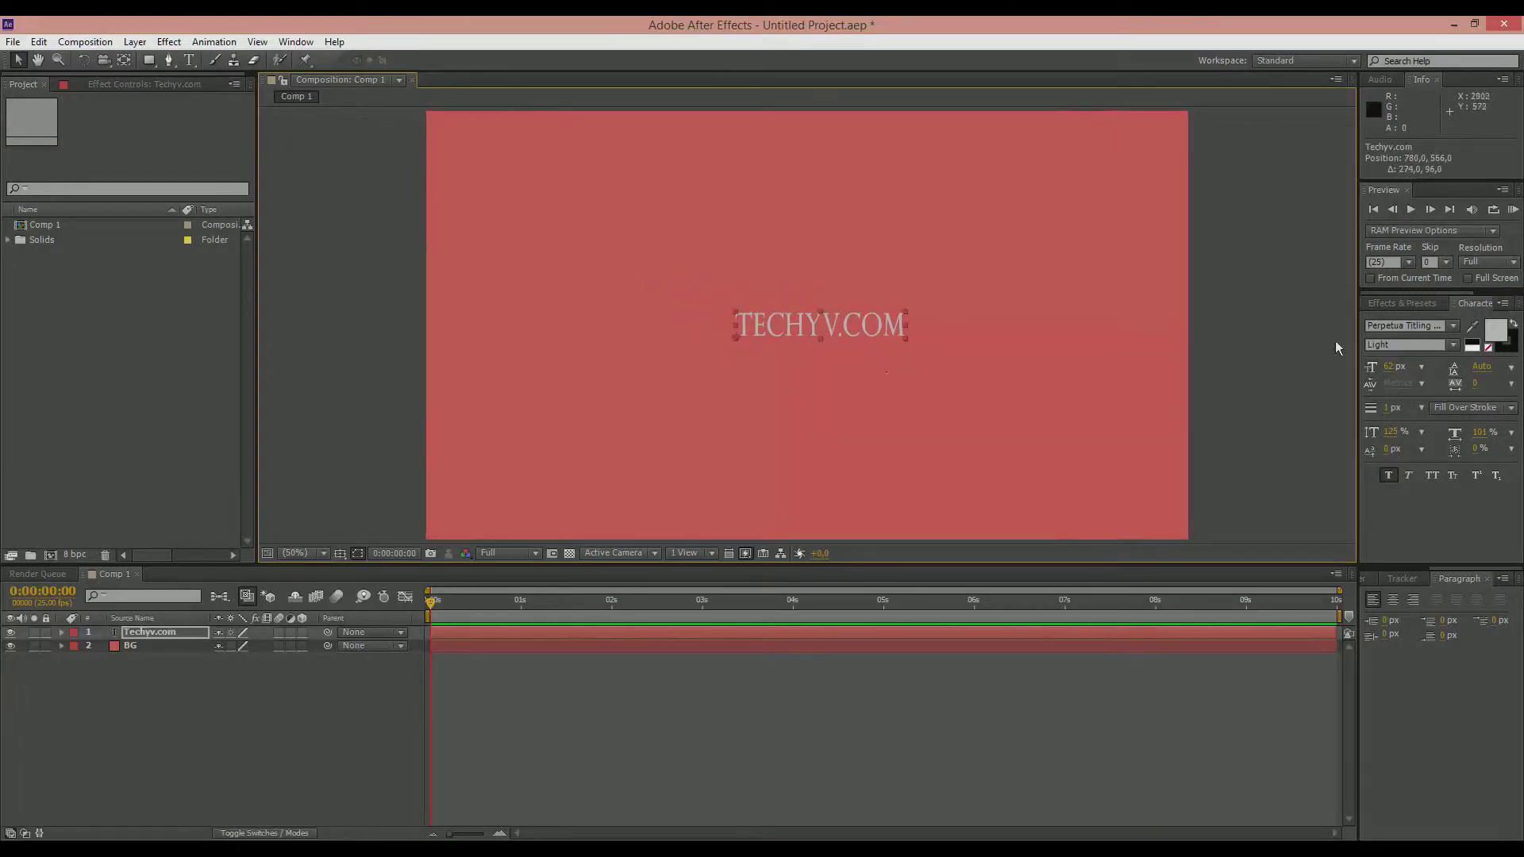
Step: Try a random shuffle preset from the Animate In text presets on the Techyv.com title, and undo it
left_click(1401, 304)
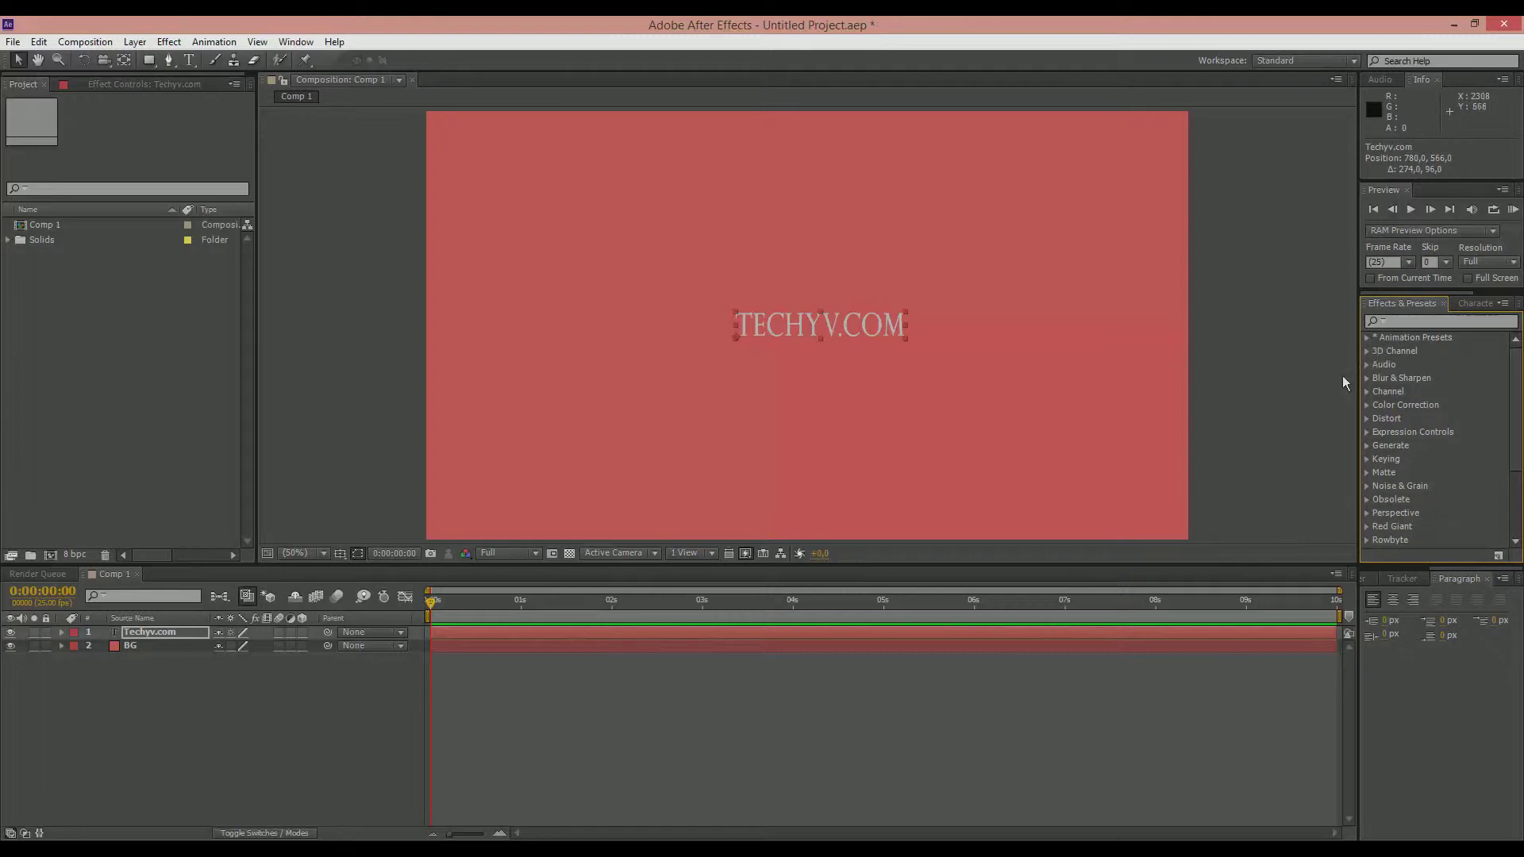
left_click(1366, 339)
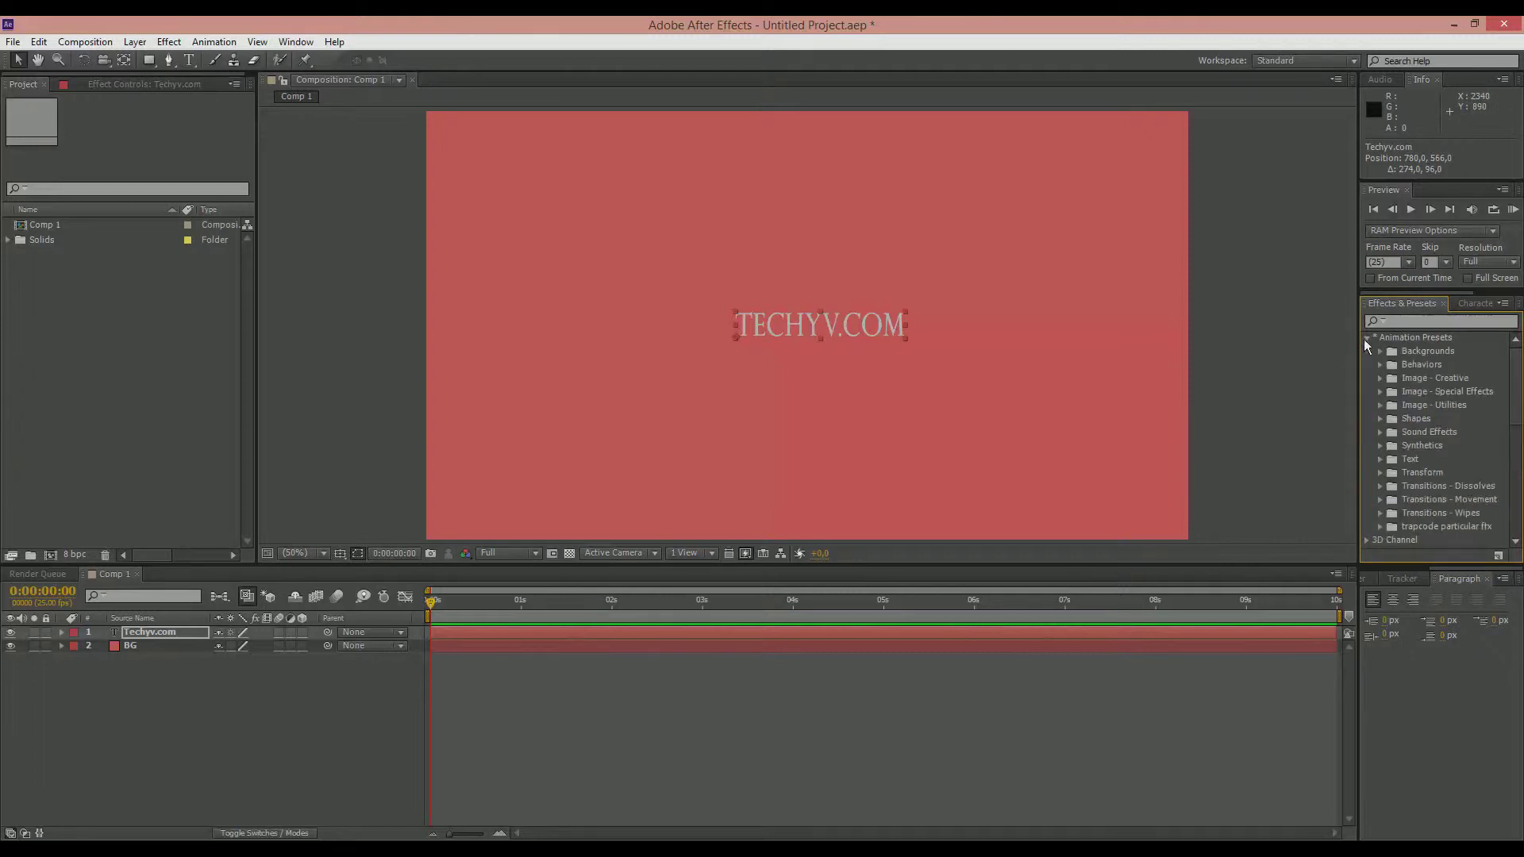
left_click(1380, 458)
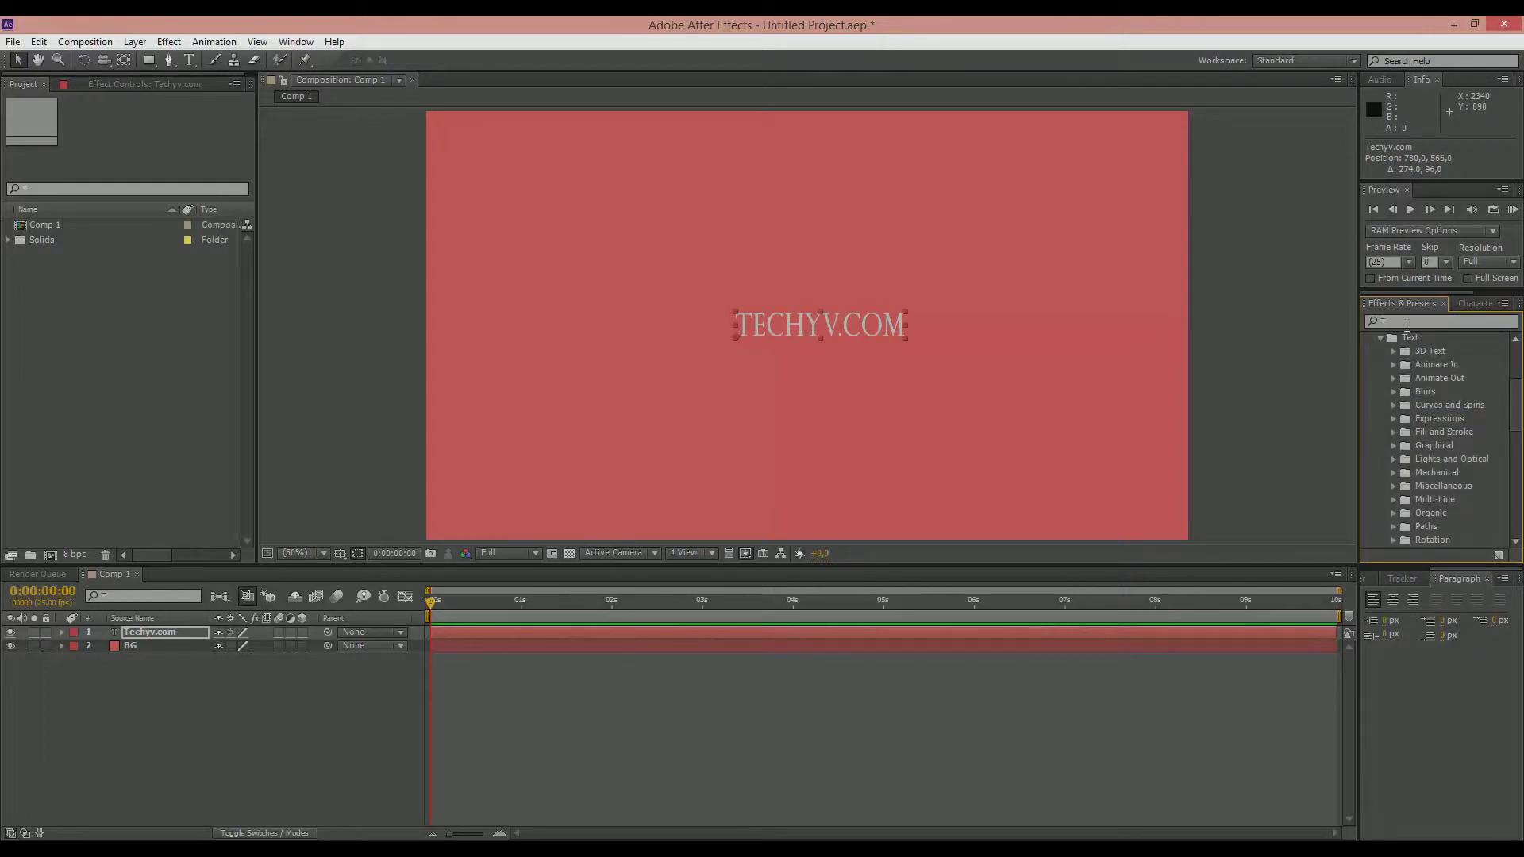
scroll(1517, 397, "up", 1)
mouse_move(1519, 400)
left_mouse_down()
mouse_move(1520, 420)
mouse_move(1520, 401)
left_mouse_up()
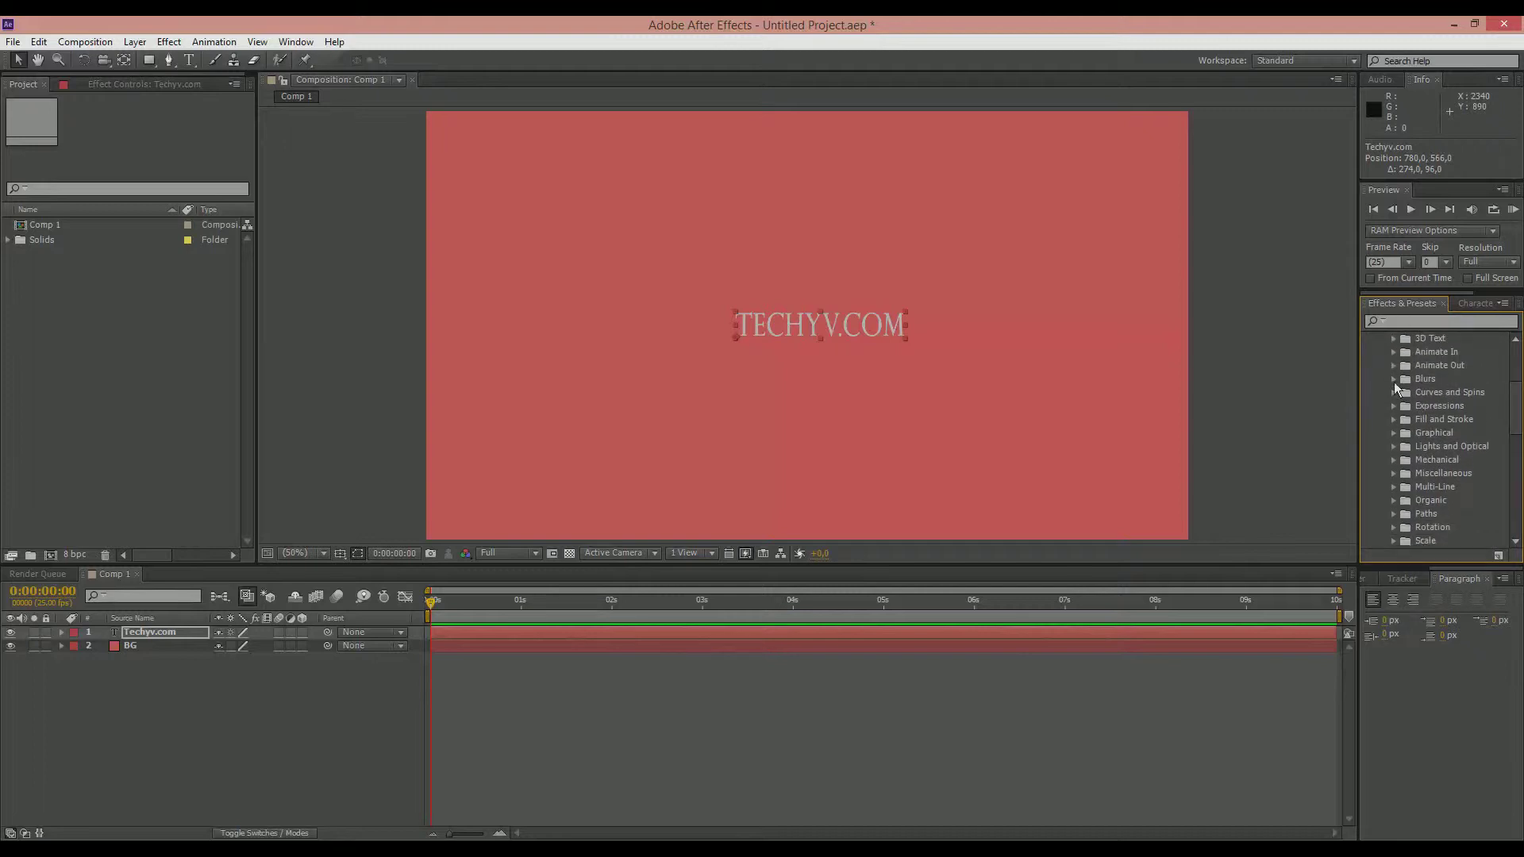
mouse_move(1515, 400)
left_mouse_down()
mouse_move(1514, 388)
mouse_move(1517, 413)
left_mouse_up()
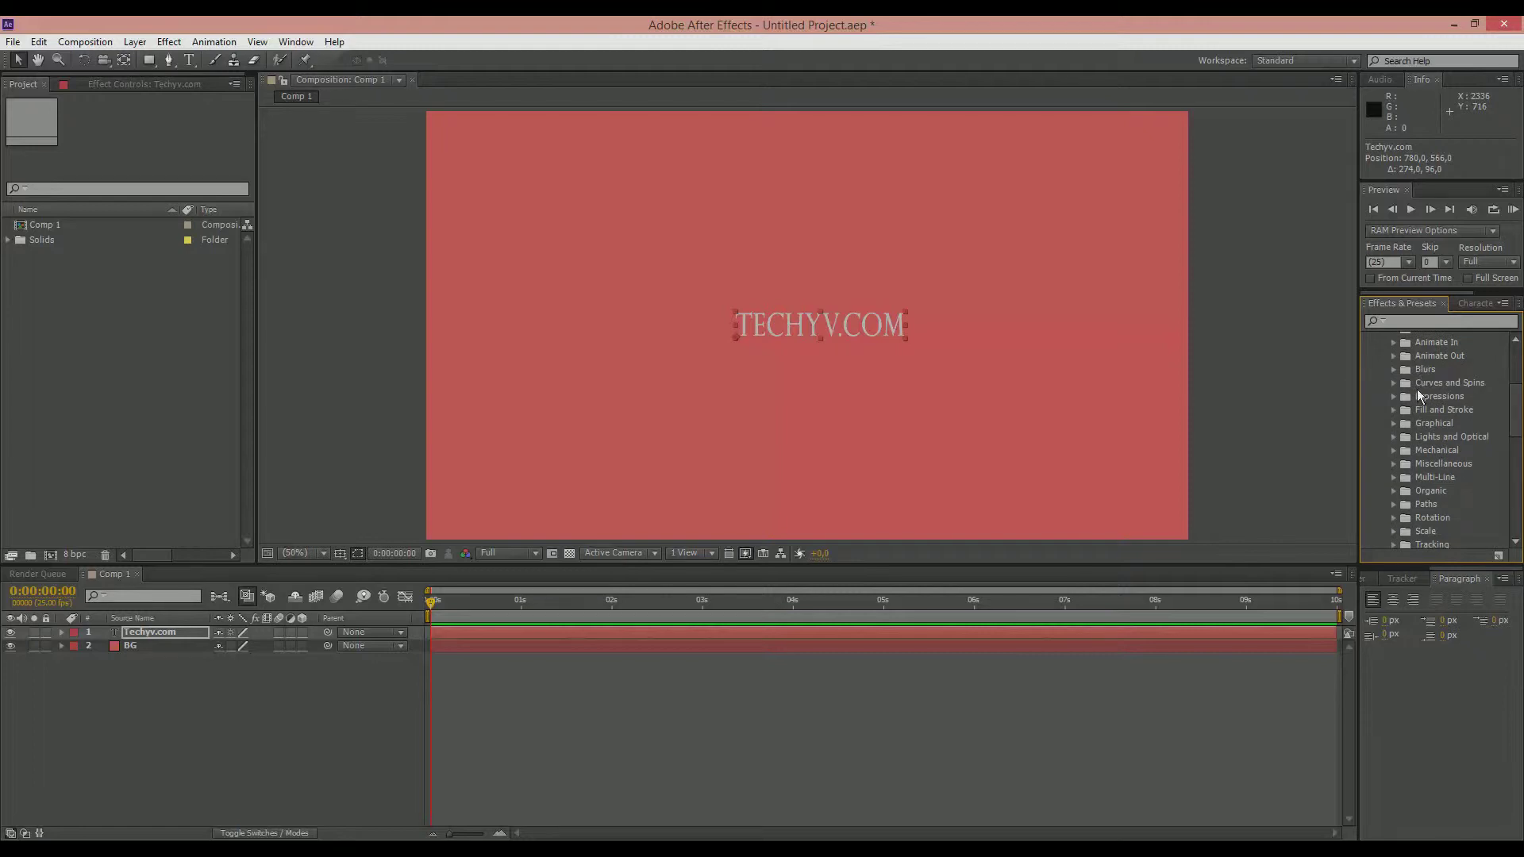
left_click(1392, 344)
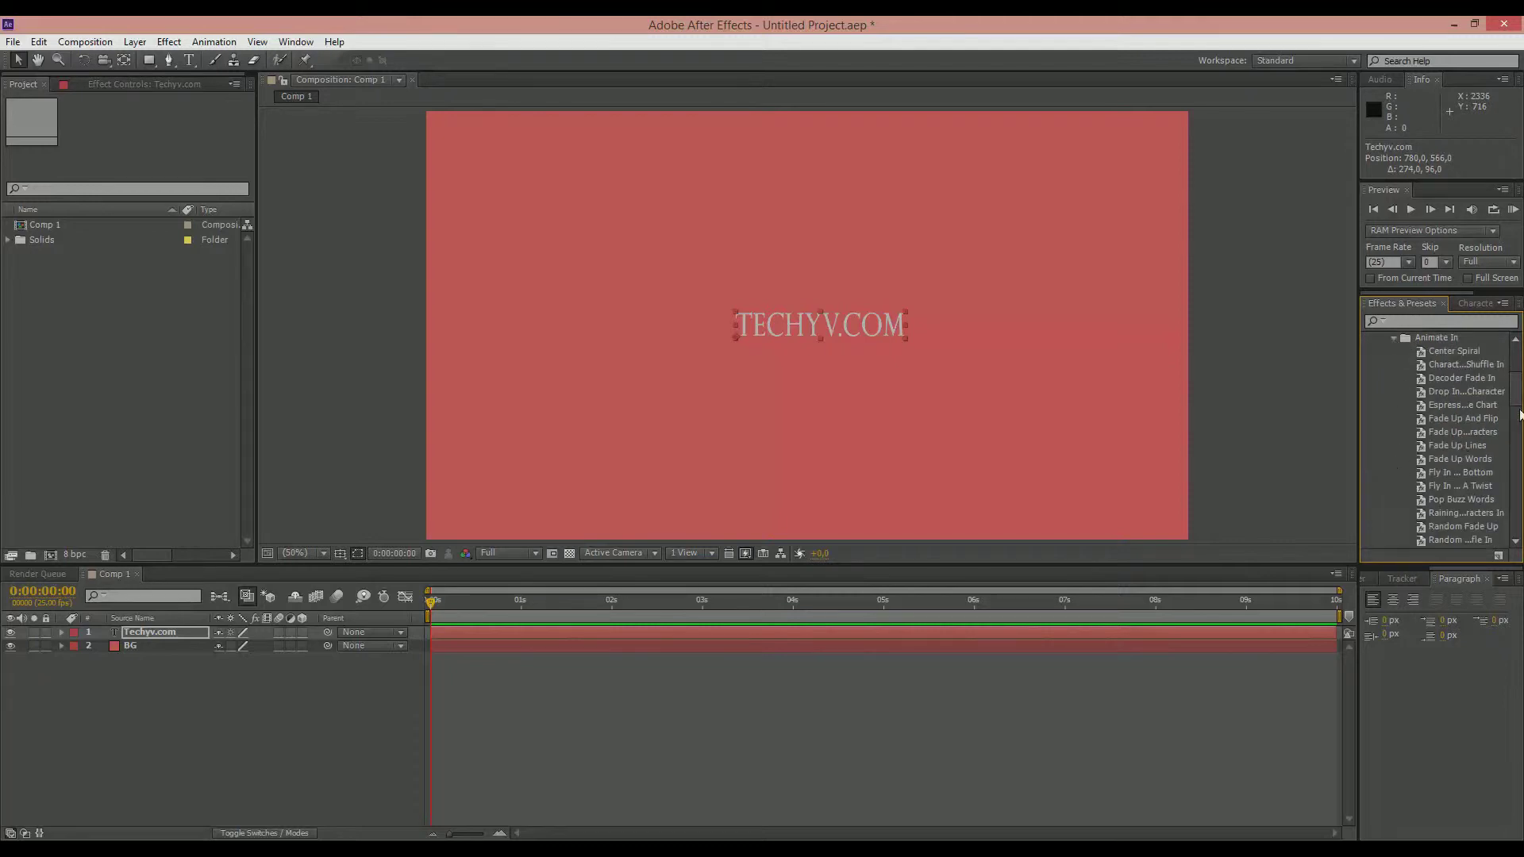
scroll(1505, 410, "down", 2)
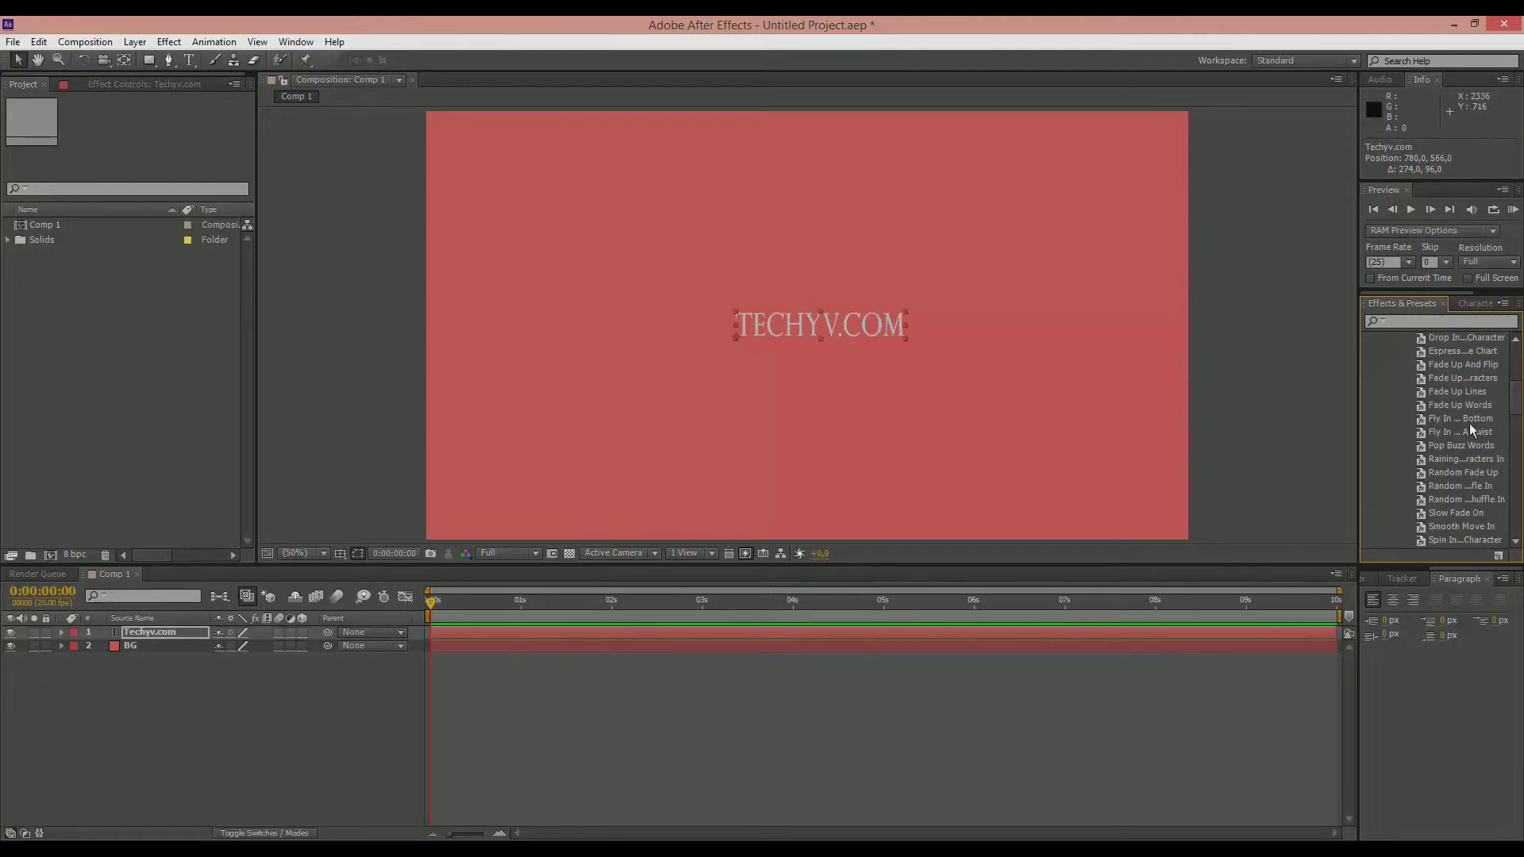
left_click_drag(1458, 485, 815, 318)
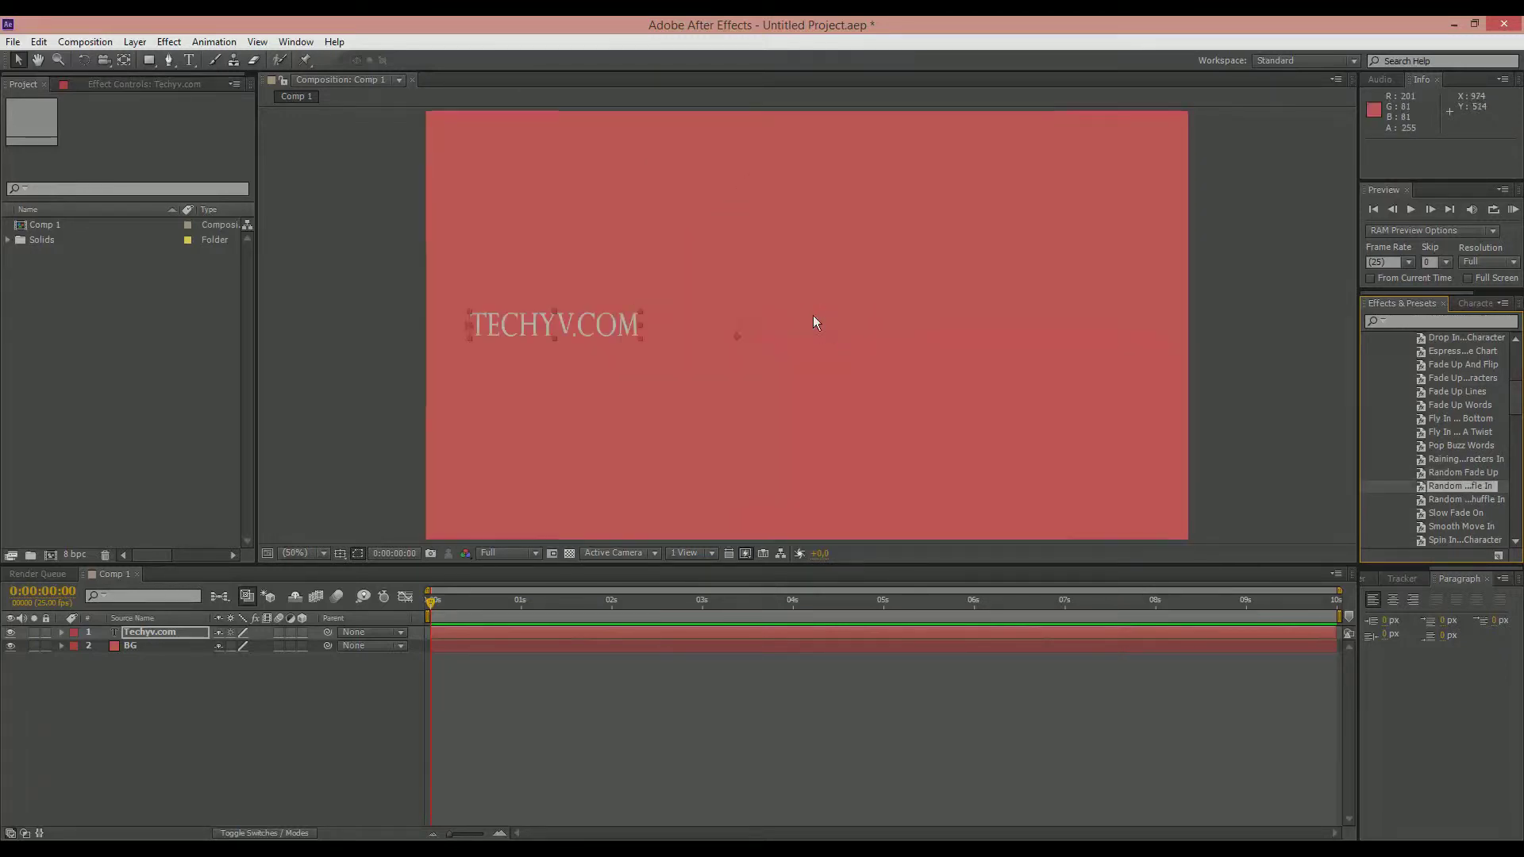
mouse_move(429, 601)
left_mouse_down()
mouse_move(714, 602)
mouse_move(430, 601)
left_mouse_up()
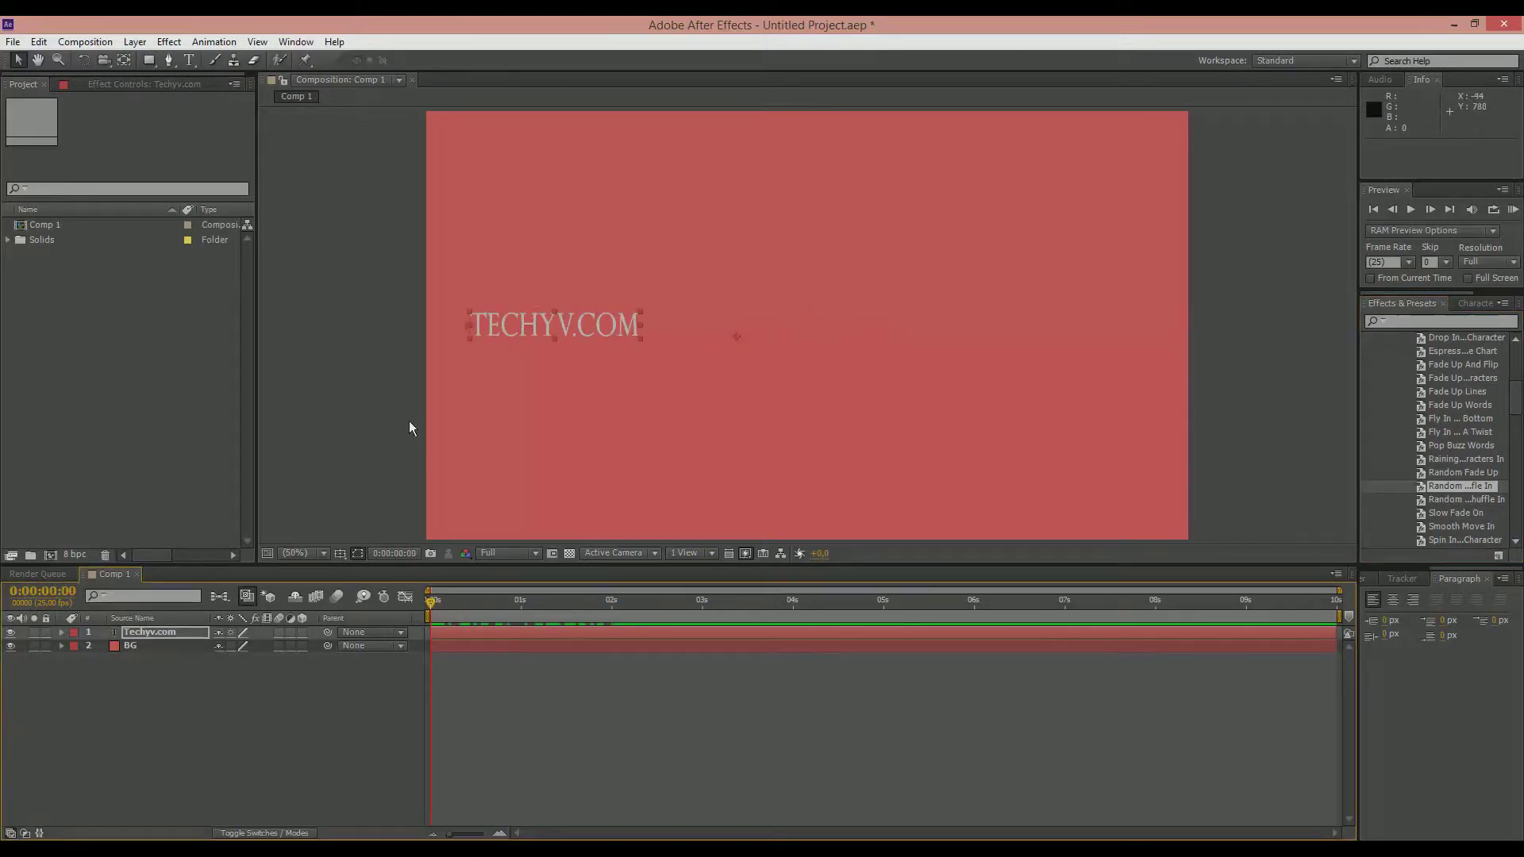
key("ctrl+z")
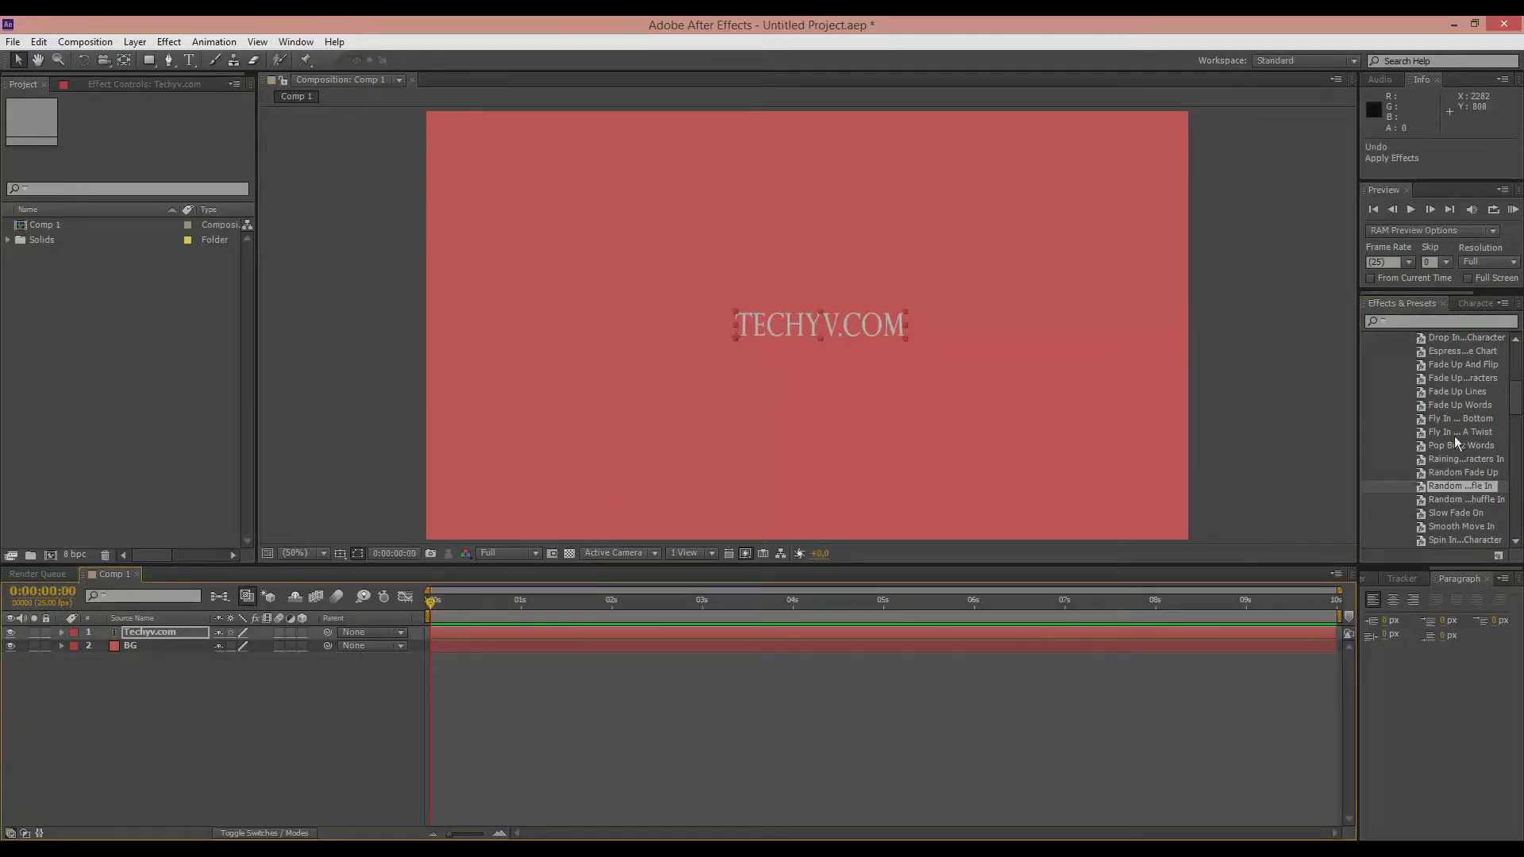
left_click_drag(1515, 402, 1515, 361)
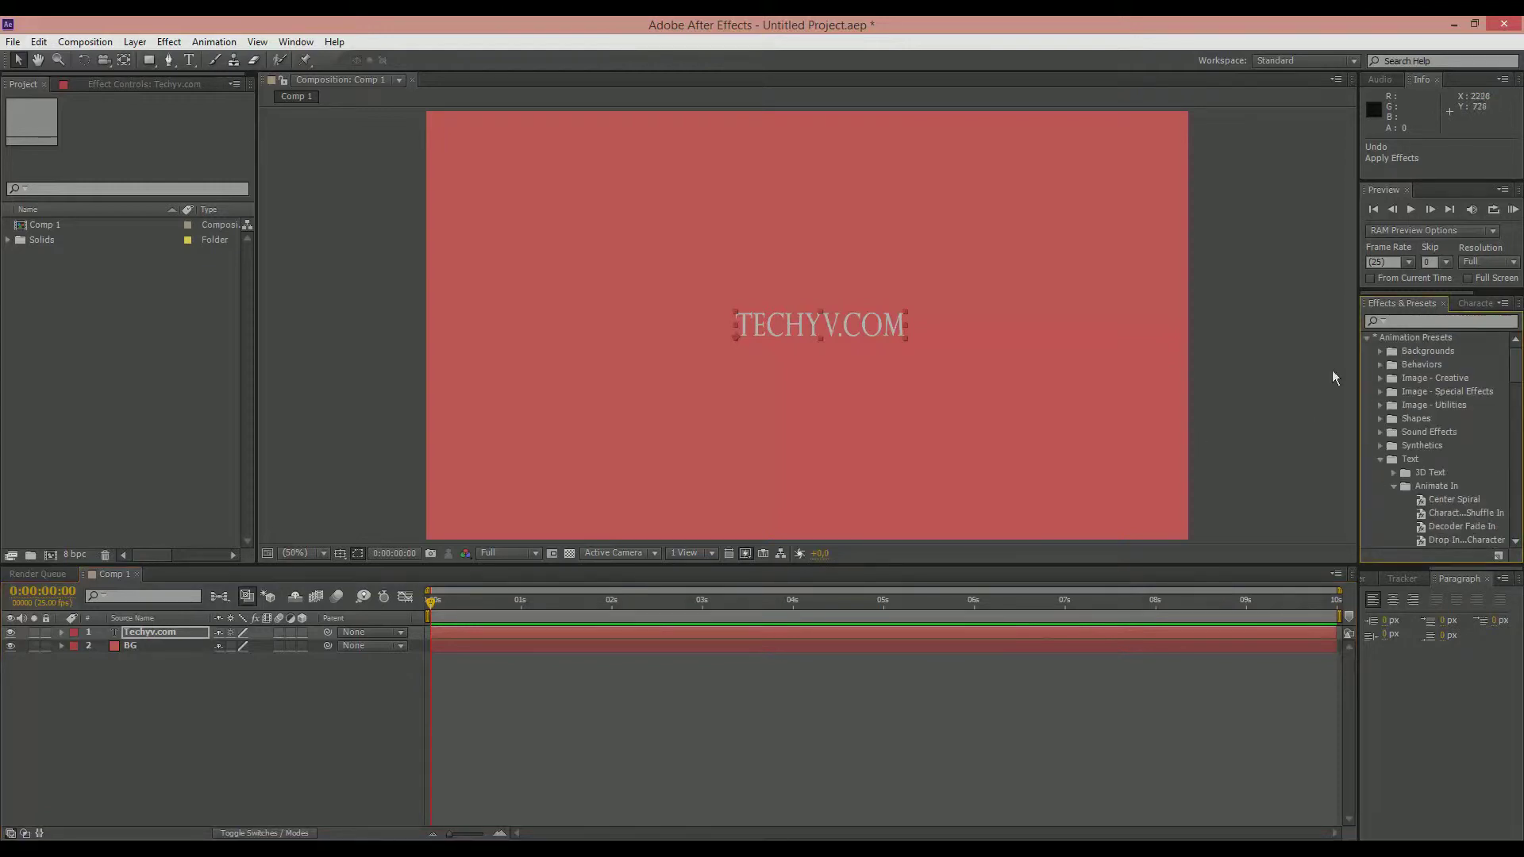
left_click(1365, 337)
Step: Reveal the Techyv.com layer's transform properties and center the title in the frame at about 748, 534
left_click(62, 633)
left_click(76, 659)
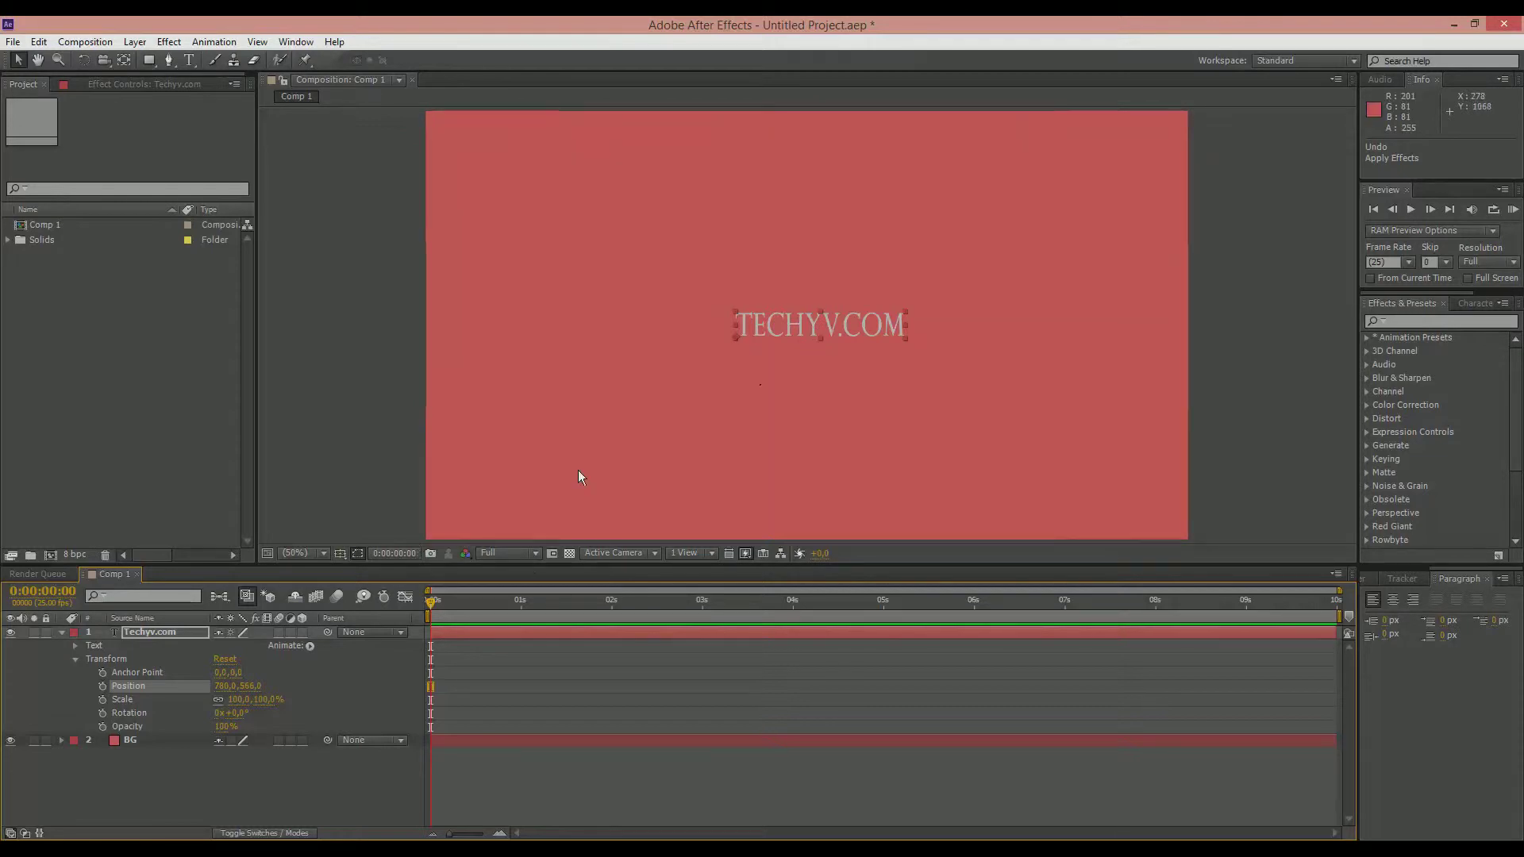
left_click_drag(773, 326, 709, 326)
left_click_drag(534, 293, 746, 313)
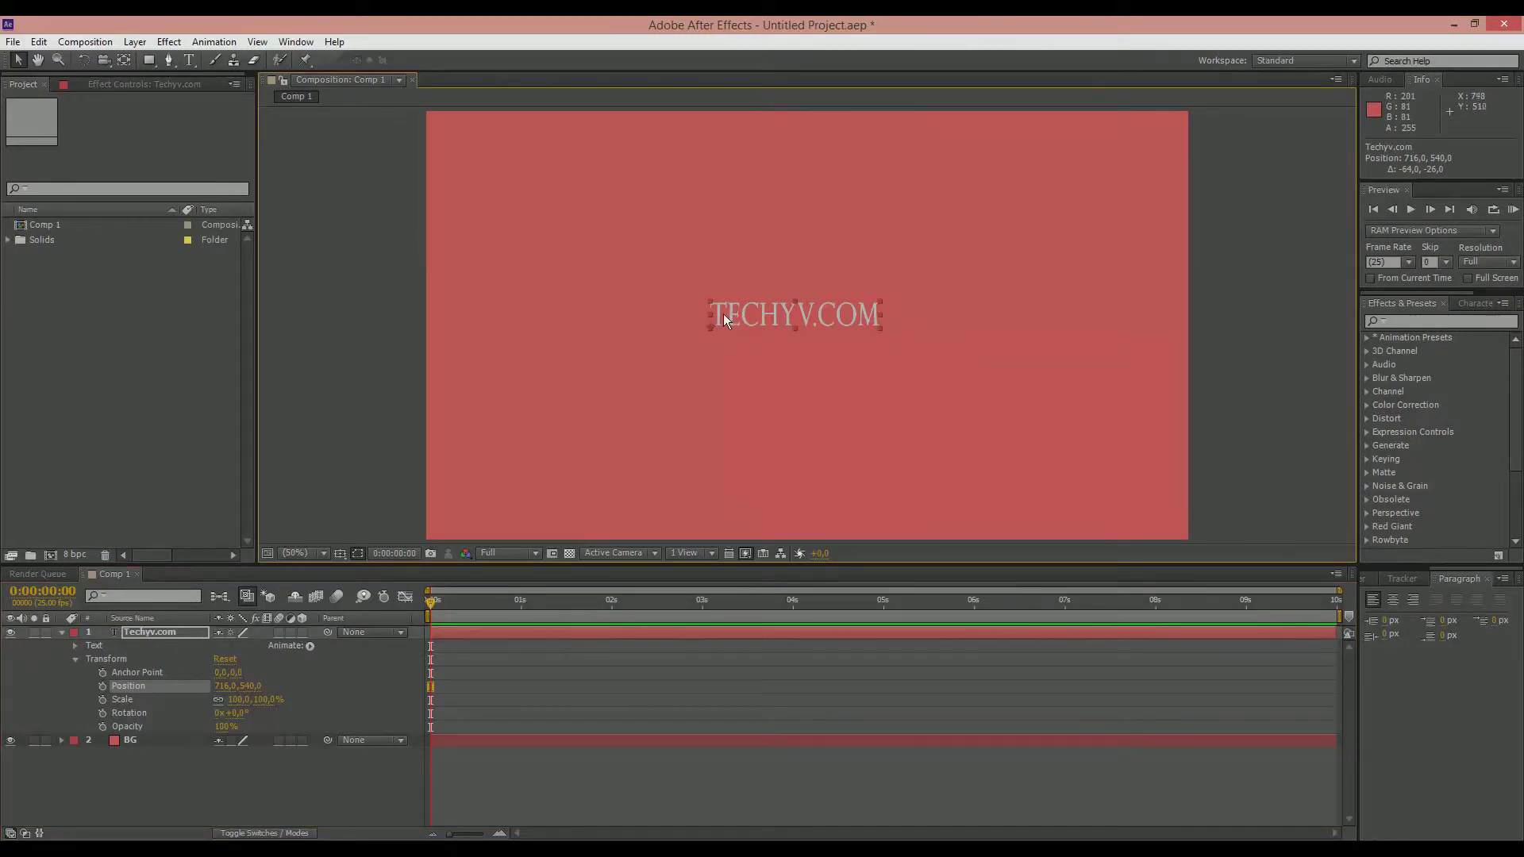
mouse_move(732, 308)
left_mouse_down()
mouse_move(737, 331)
mouse_move(751, 295)
mouse_move(757, 314)
left_mouse_up()
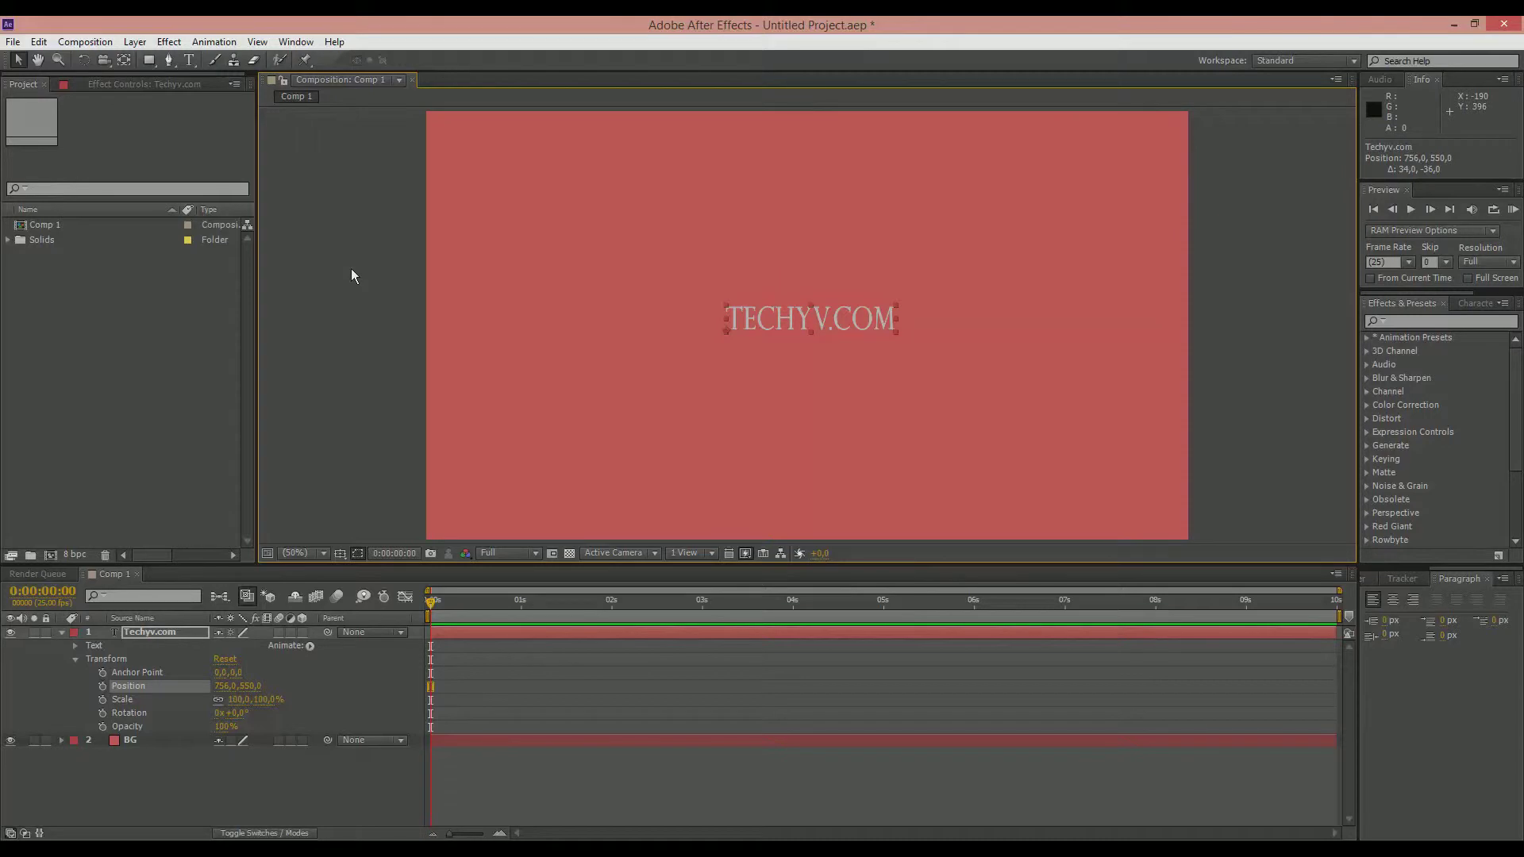
mouse_move(769, 325)
left_mouse_down()
mouse_move(765, 345)
mouse_move(774, 317)
mouse_move(773, 332)
mouse_move(761, 314)
mouse_move(746, 350)
mouse_move(763, 346)
mouse_move(764, 316)
mouse_move(773, 332)
mouse_move(765, 317)
left_mouse_up()
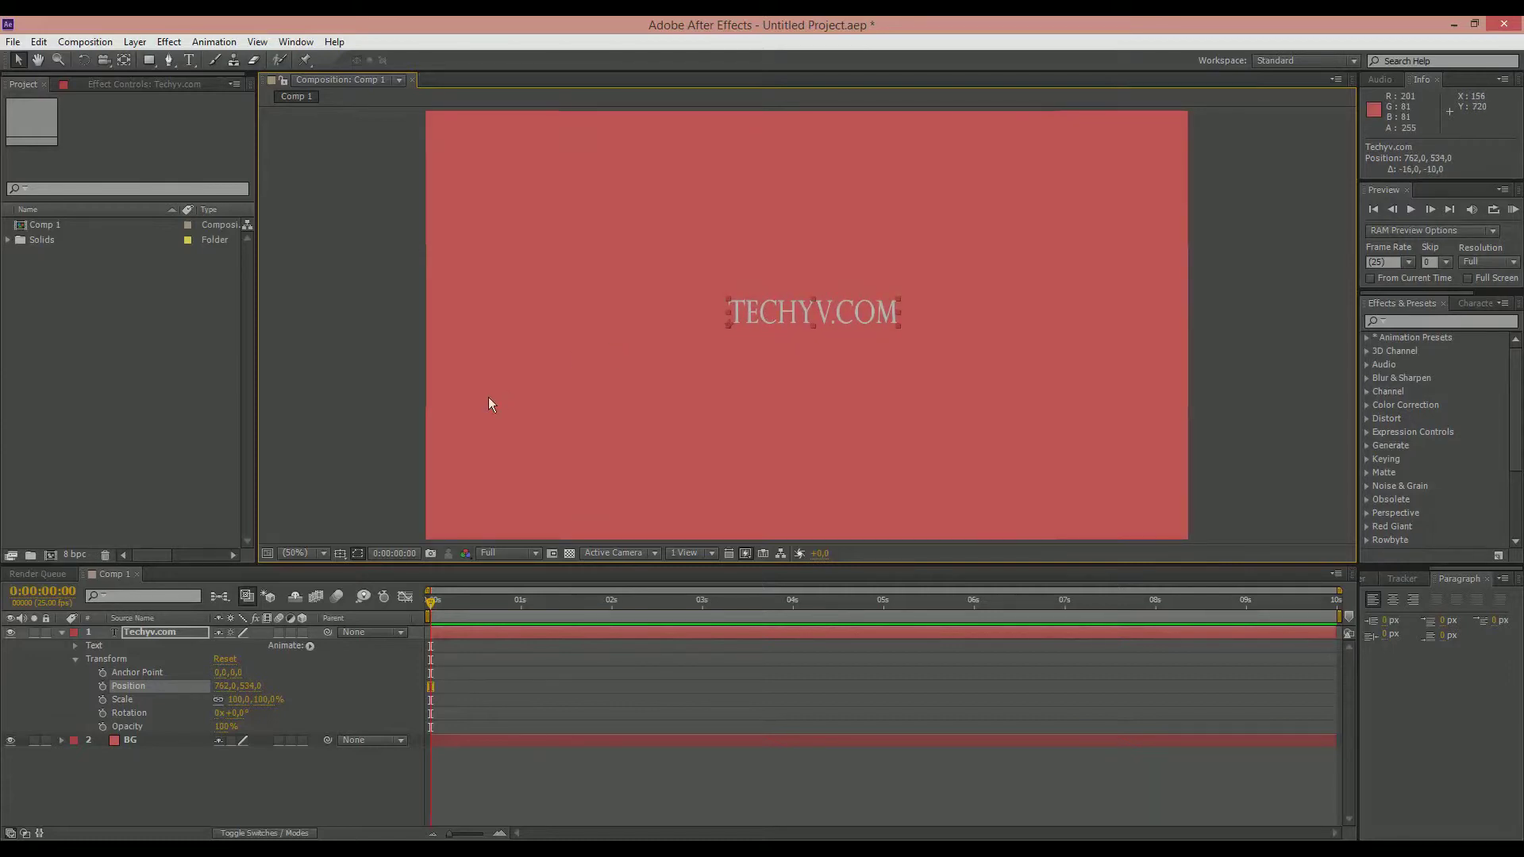
left_click_drag(735, 313, 729, 313)
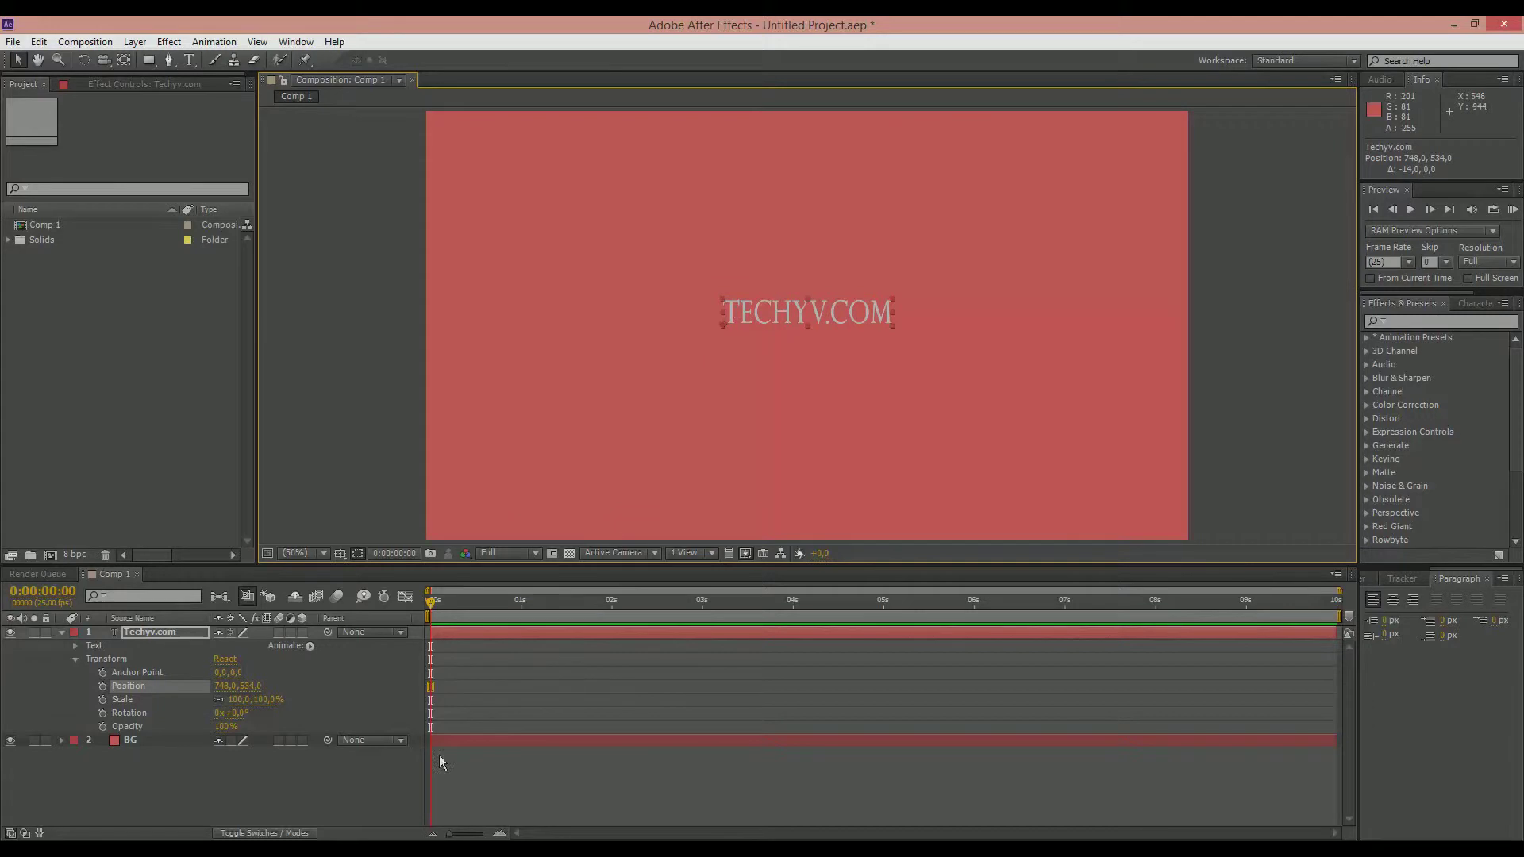
Step: Enable Position and Opacity keyframing for the Techyv.com layer at 0 seconds and lower the title to position 748, 736
left_click(102, 686)
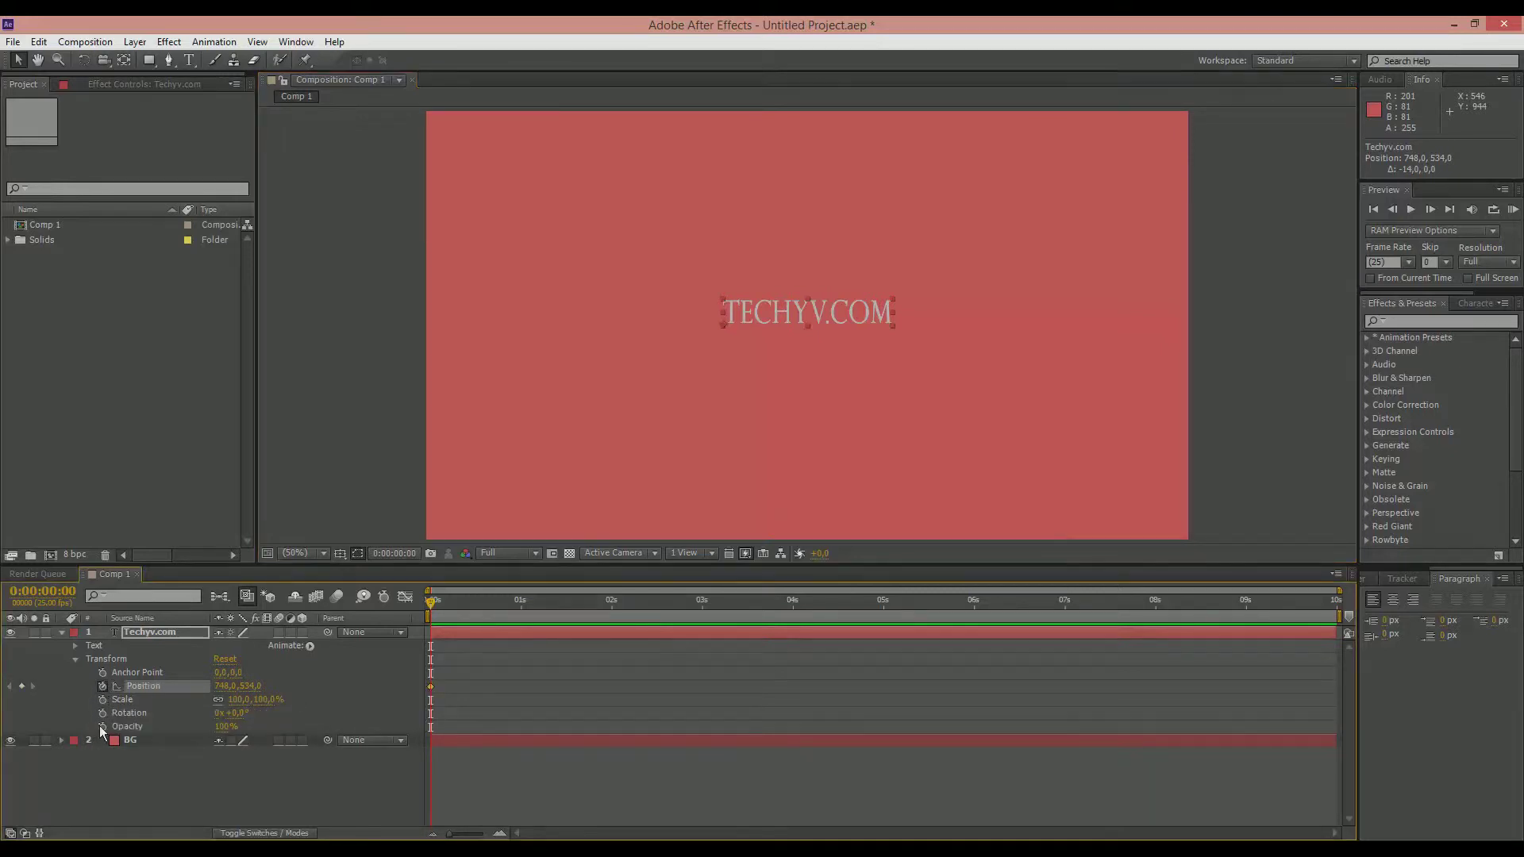
left_click(103, 726)
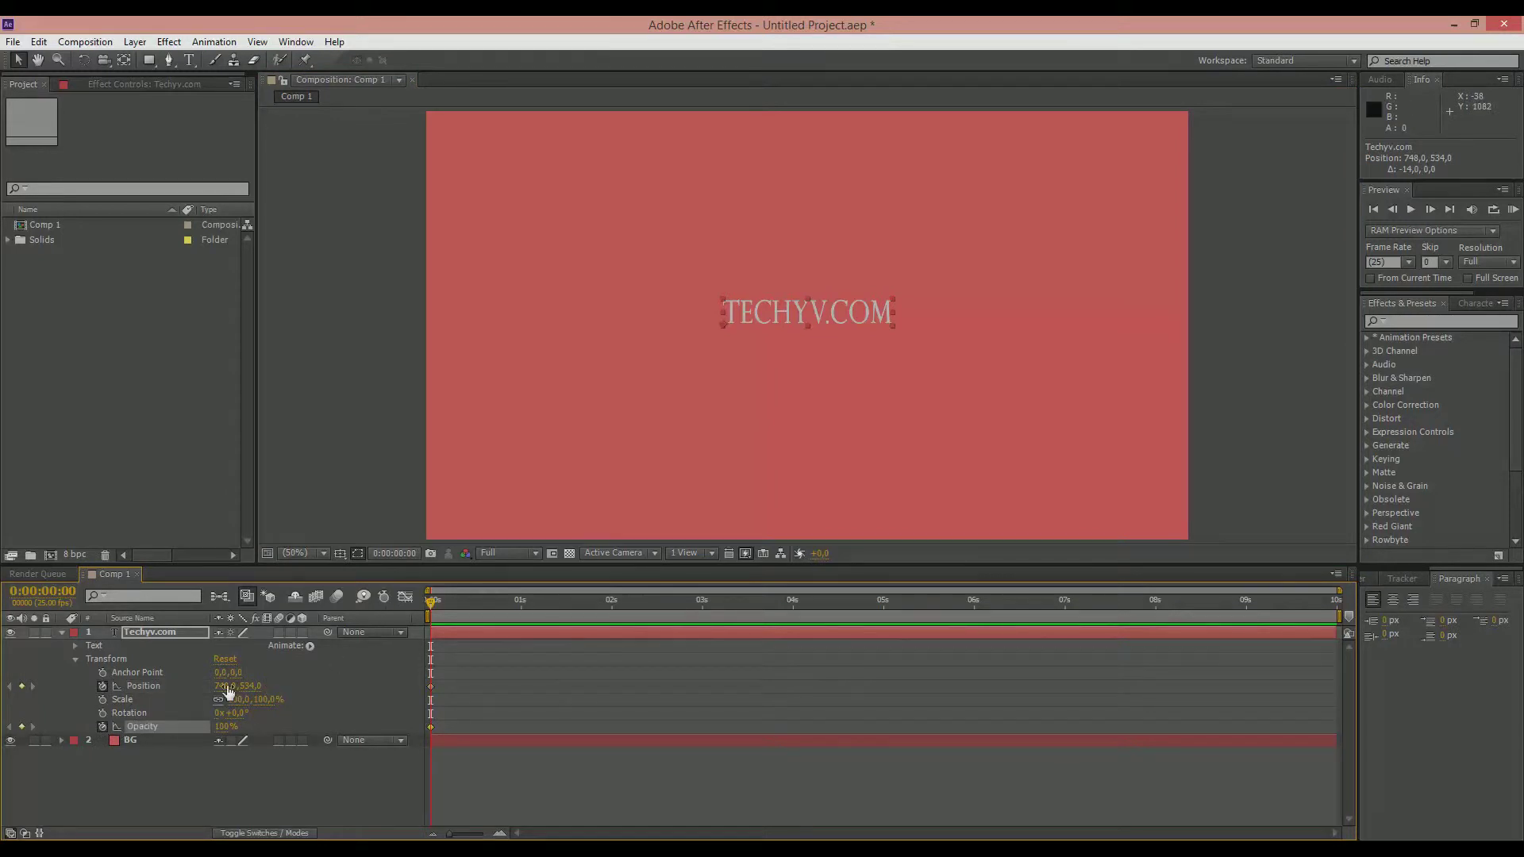
left_click_drag(234, 728, 233, 724)
key("Down")
key("Down")
key("Down")
key("Down")
key("Down")
key("Down")
key("Down")
key("Down")
key("Down")
key("Down")
key("Down")
key("Down")
key("Down")
key("Down")
key("Down")
key("Down")
key("Down")
key("Down")
key("Down")
key("Down")
key("Down")
key("Down")
key("Down")
key("Down")
key("Down")
key("Down")
key("Down")
key("Down")
key("Down")
key("Down")
key("Down")
key("Down")
key("Down")
key("Down")
key("Down")
key("Down")
key("Down")
key("Down")
key("Down")
key("Down")
key("Down")
key("Down")
key("Down")
key("Down")
key("Down")
key("Down")
key("Down")
key("Down")
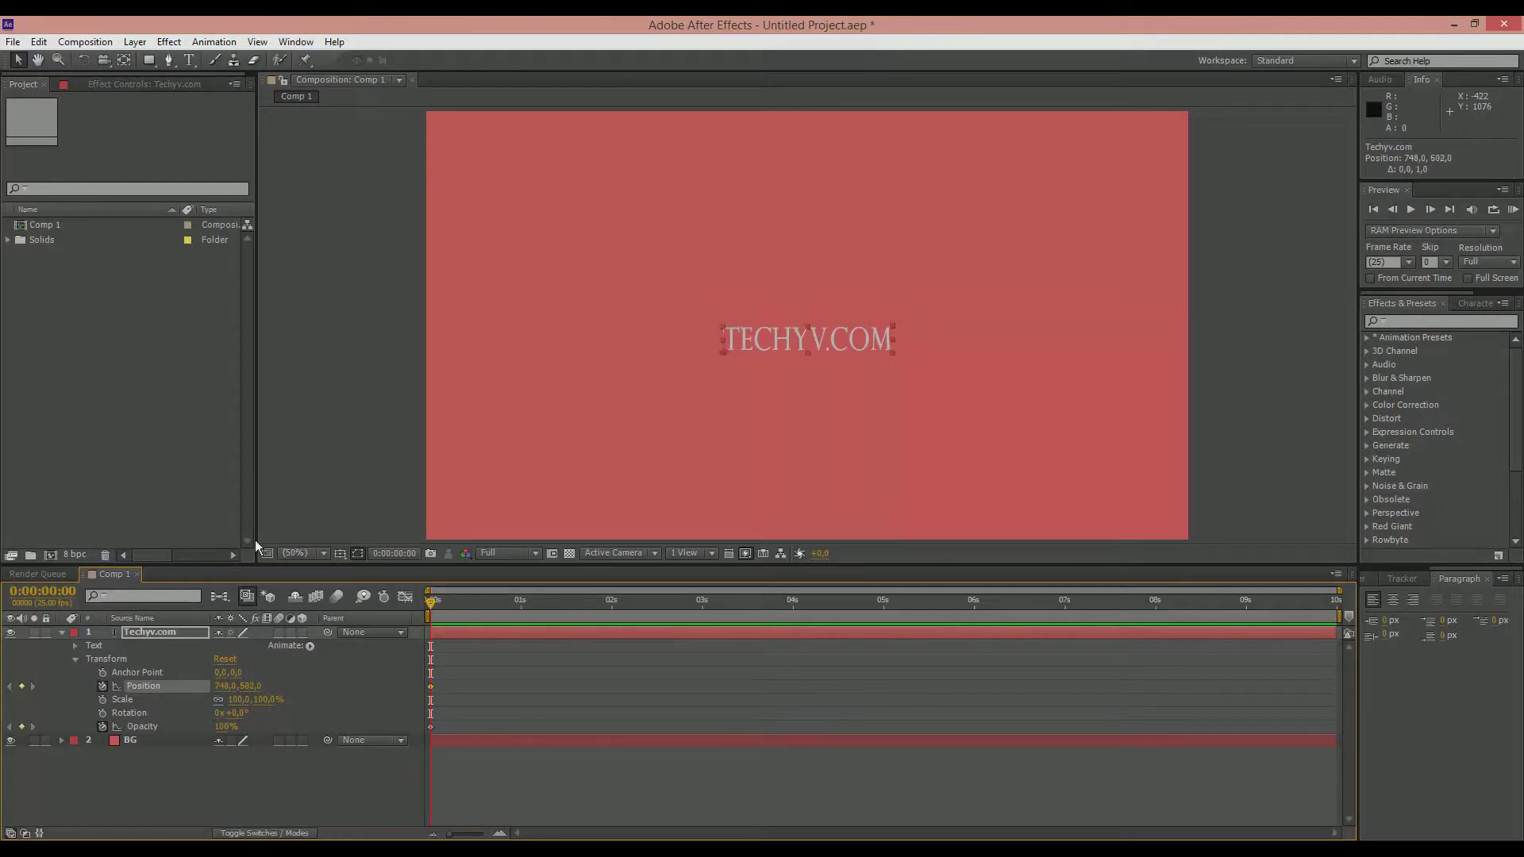
key("Down")
key("Down")
key("Down")
key("Down")
key("Down")
key("Down")
key("Down")
key("Down")
key("Down")
key("Down")
key("Down")
key("Down")
key("Down")
key("Down")
key("Down")
key("Down")
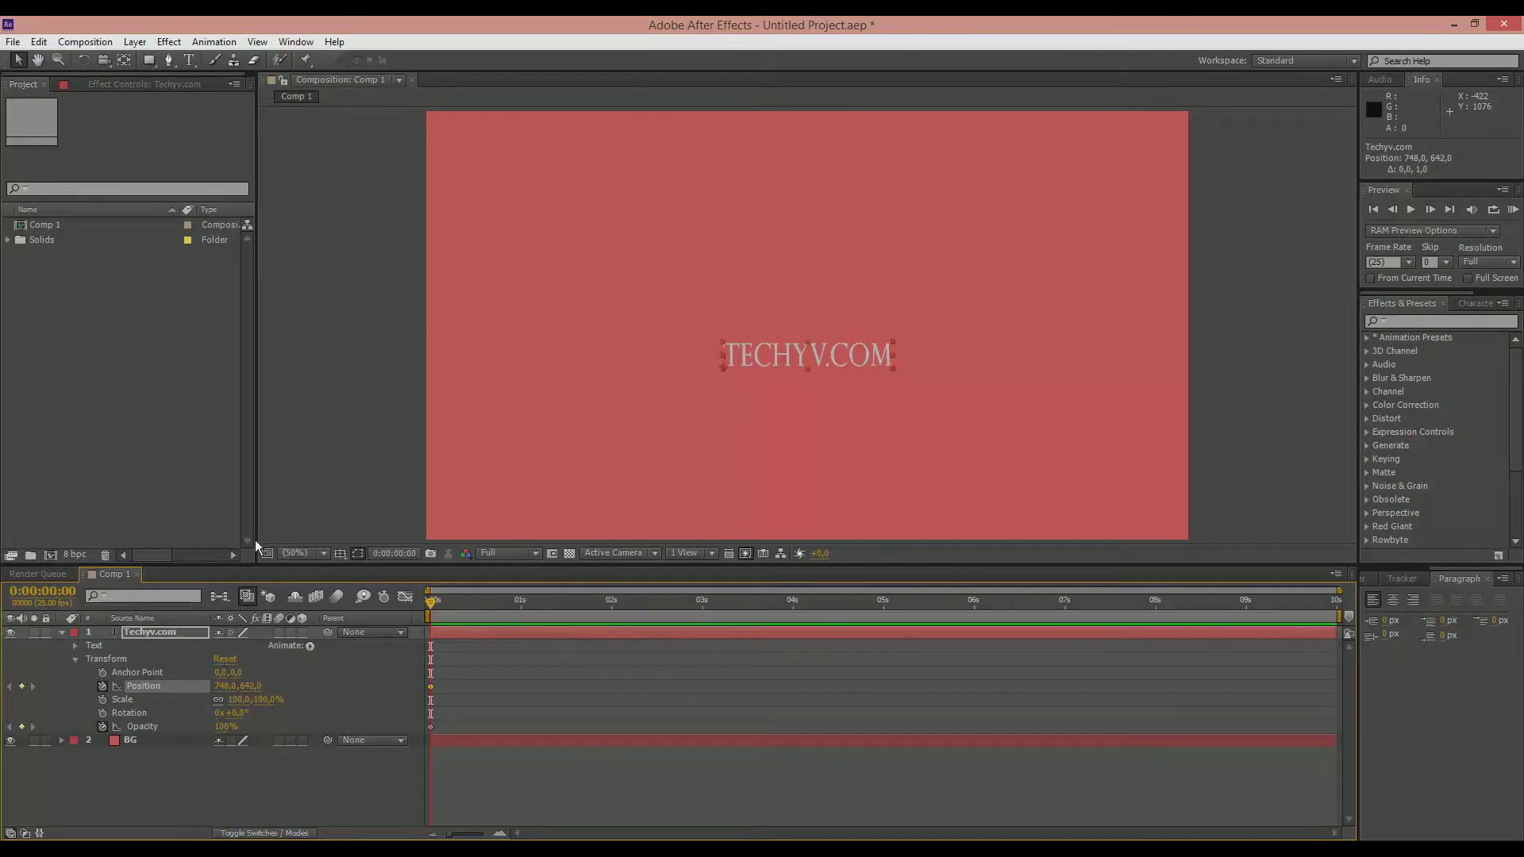
key("Down")
key("Down")
key("Down")
key("Down")
key("Down")
key("Down")
key("Down")
key("Down")
key("Down")
key("Down")
key("Down")
key("Down")
key("Down")
key("Down")
key("Down")
key("Down")
key("Down")
key("Down")
key("Down")
key("Down")
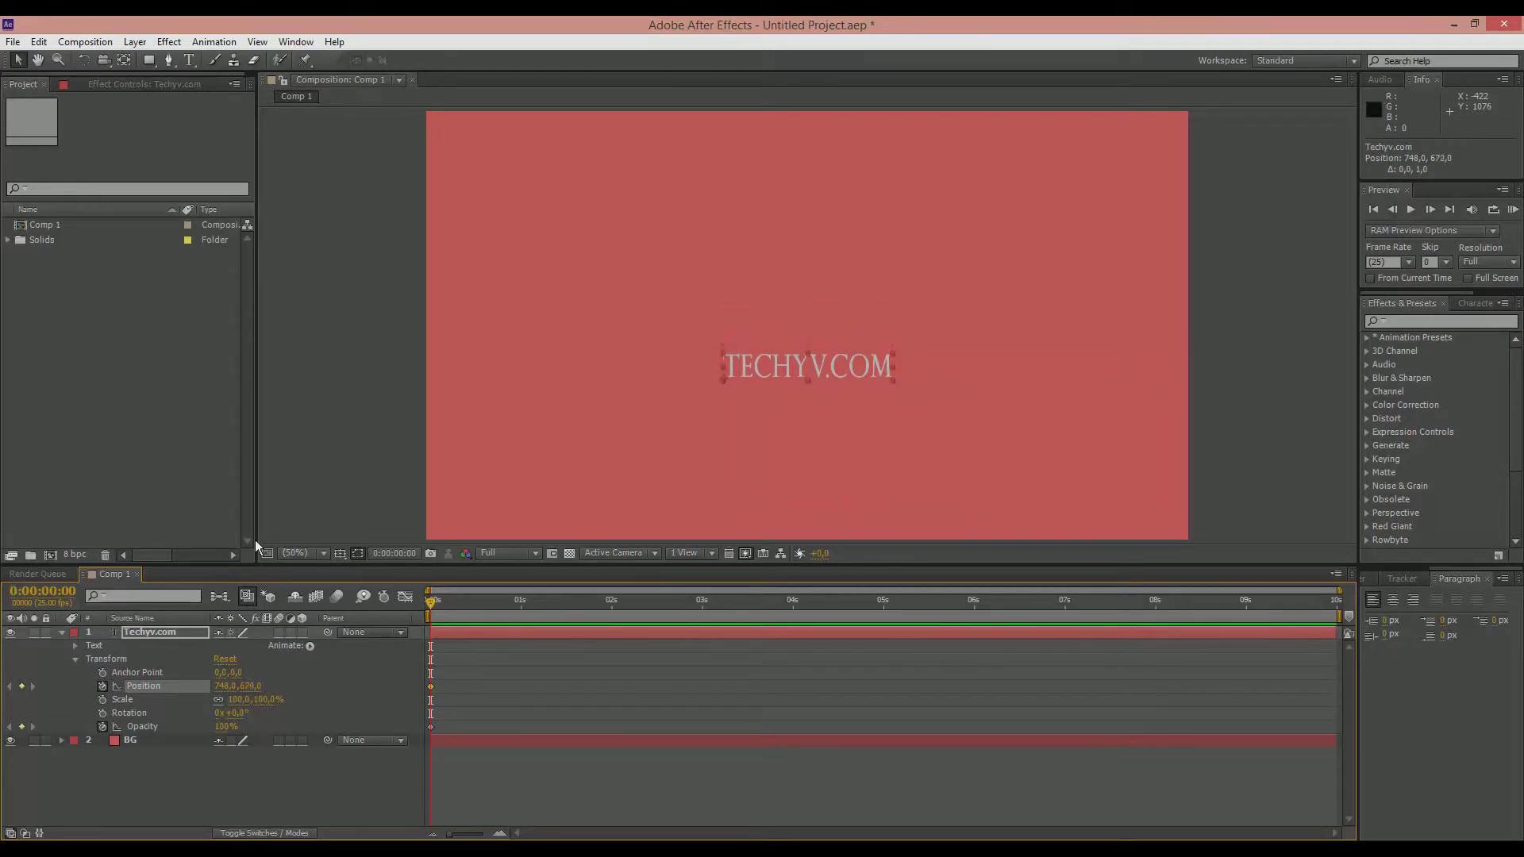
key("Down")
key("Down")
key("Down")
key("Down")
key("Down")
key("Down")
key("Down")
key("Down")
key("Down")
key("Down")
key("Down")
key("Down")
key("Down")
key("Down")
key("Down")
key("Down")
key("Down")
key("Down")
key("Down")
key("Down")
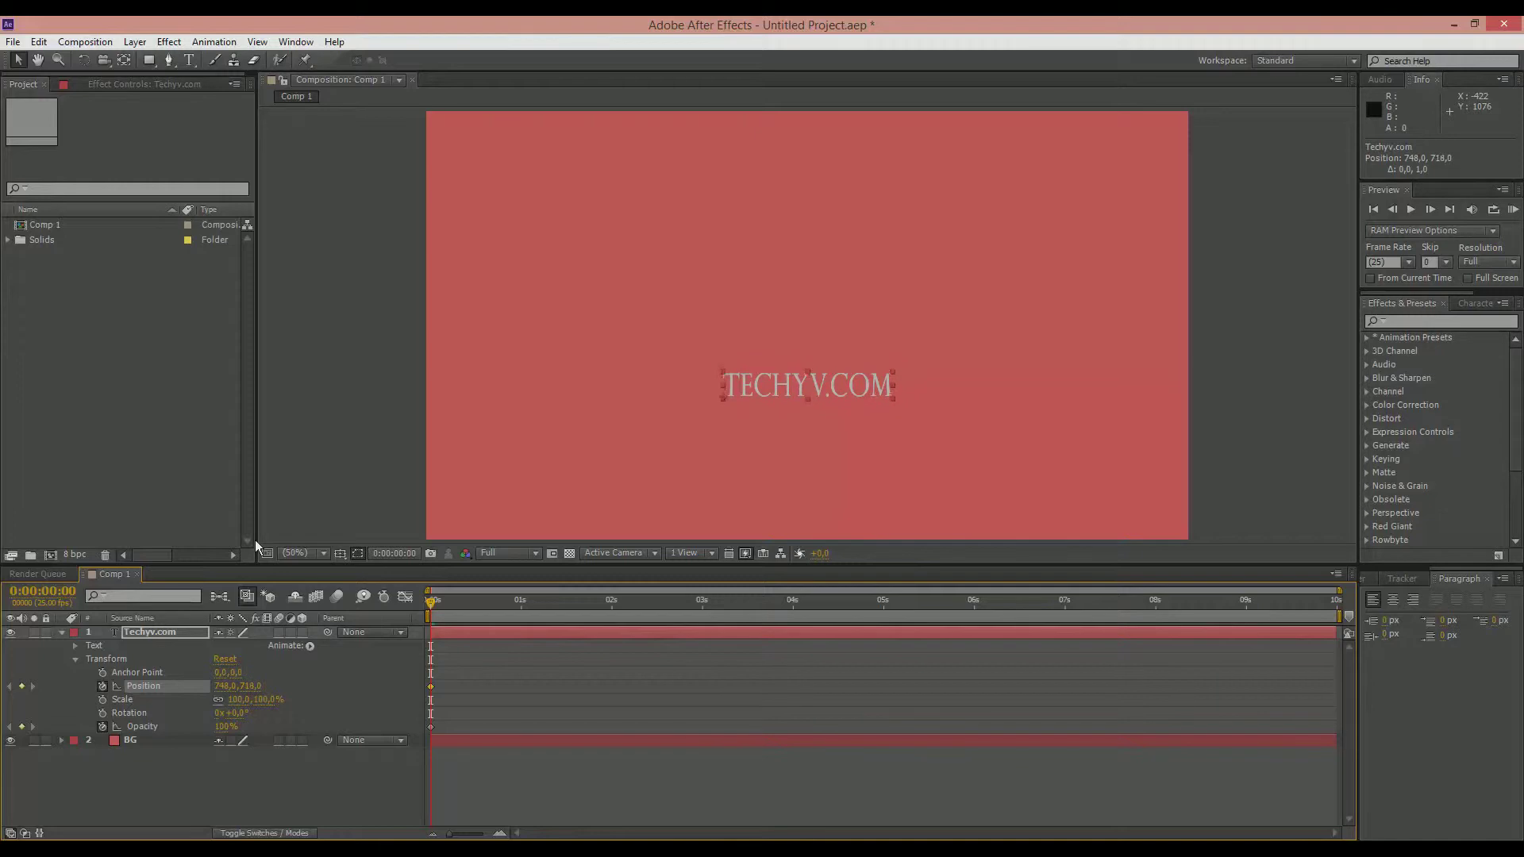
key("Down")
key("Down")
key("Down")
key("Down")
key("Down")
key("Down")
key("Down")
key("Down")
key("Down")
key("Down")
key("Down")
key("Down")
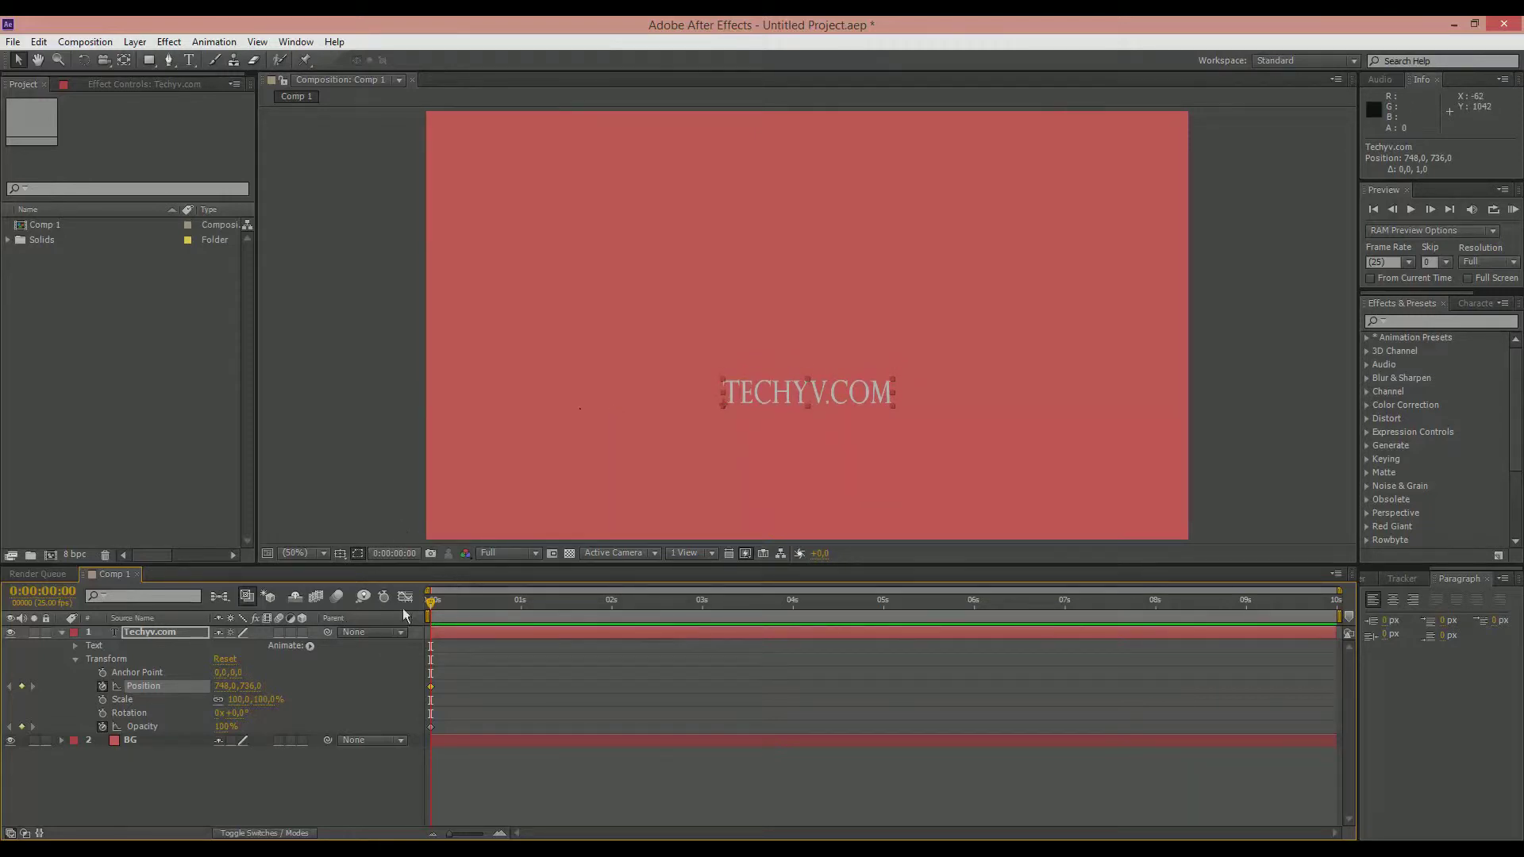
Step: Raise the Techyv.com title to position 748, 638 at 0:00:00:20 to create its second Position keyframe
left_click_drag(441, 601, 511, 606)
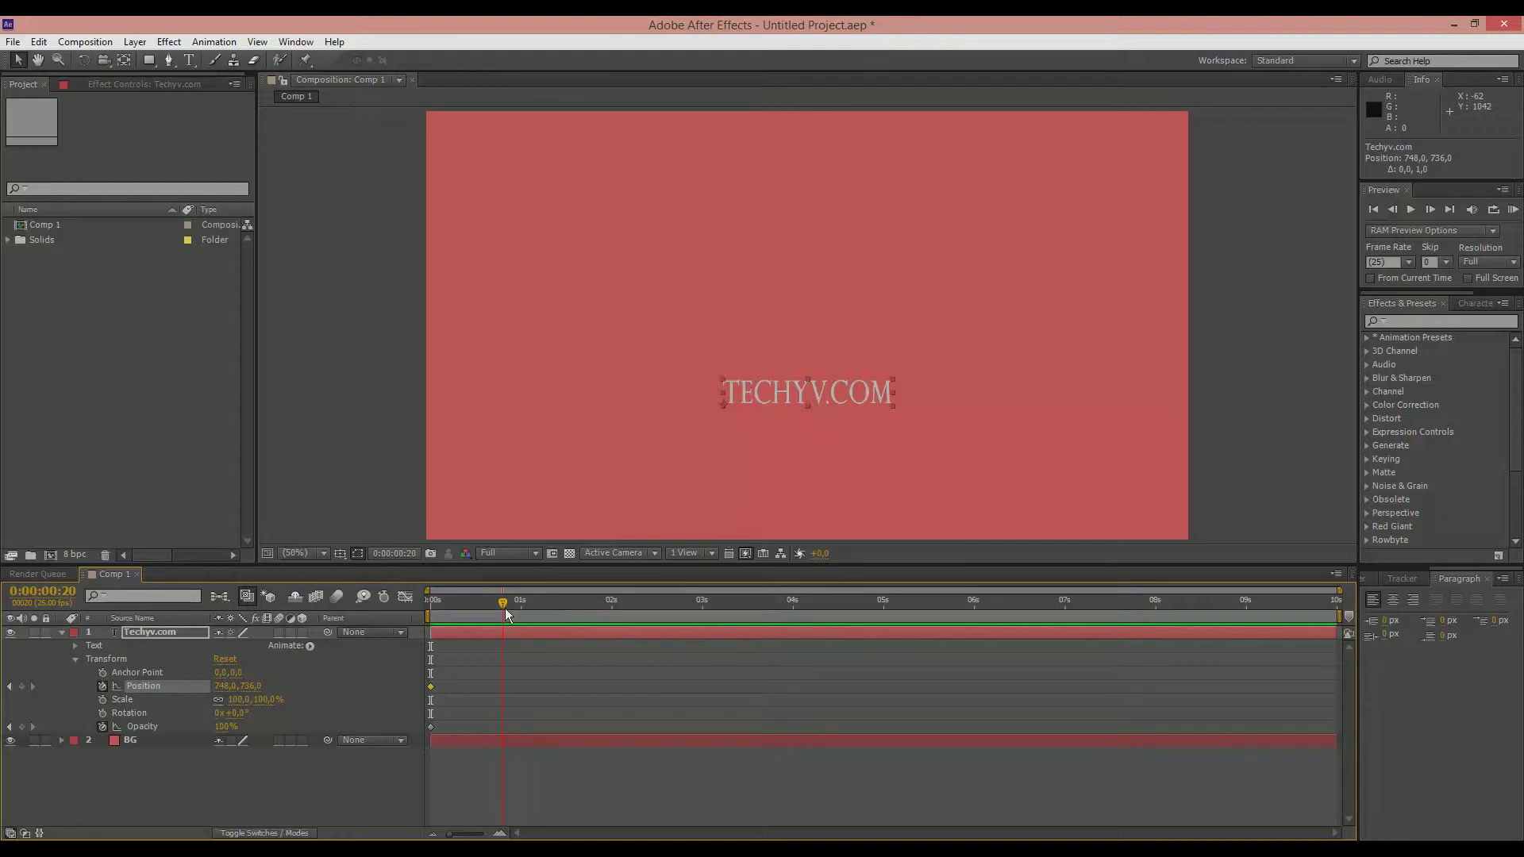
left_click_drag(505, 607, 503, 608)
key("Up")
key("Up")
key("Up")
key("Up")
key("Up")
key("Up")
key("Up")
key("Up")
key("Up")
key("Up")
key("Up")
key("Up")
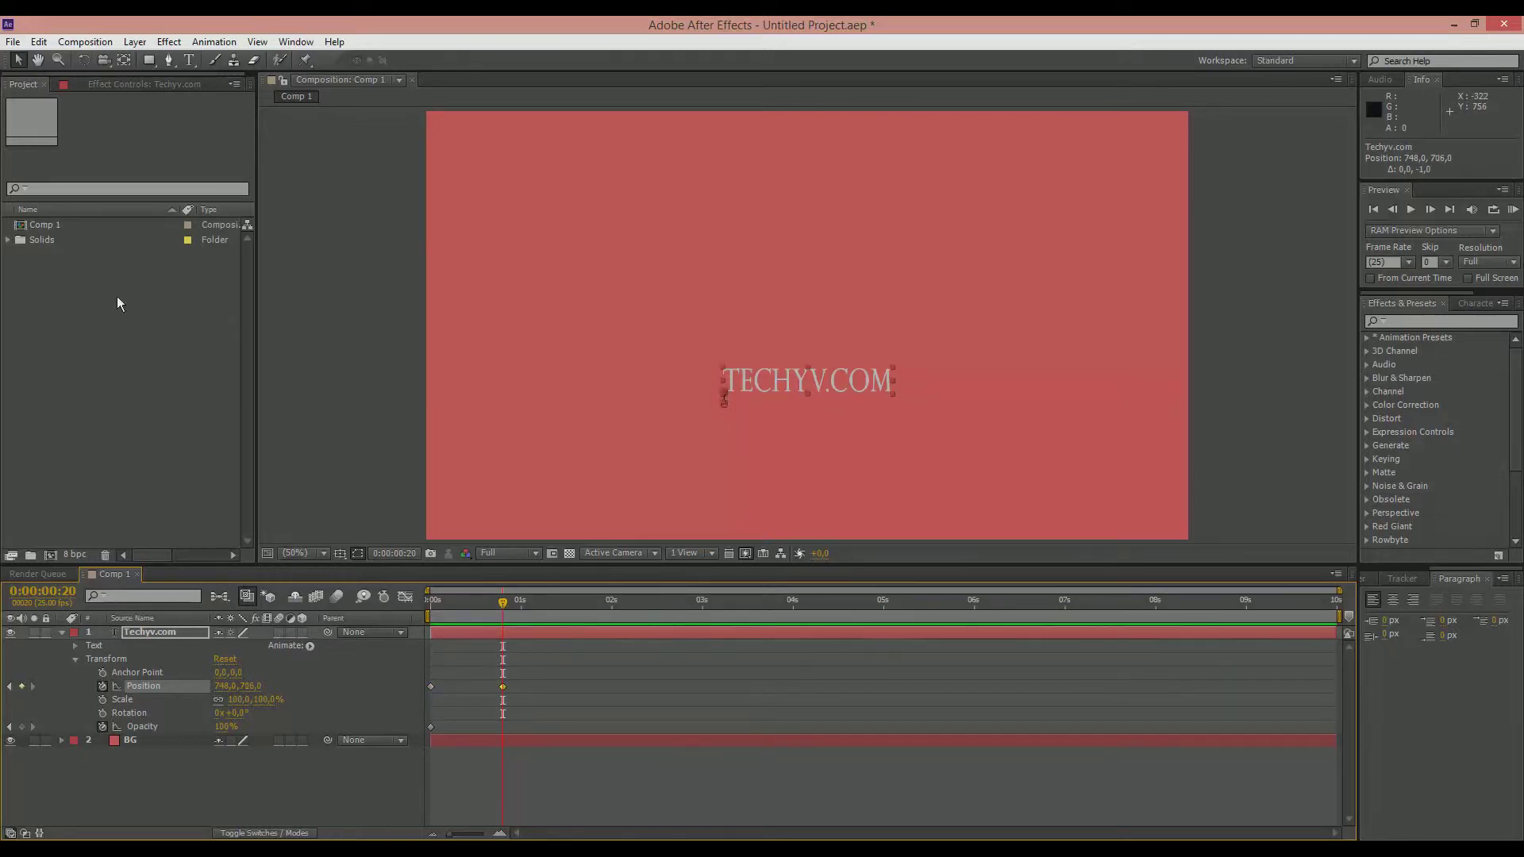
key("shift+Up")
key("shift+Up")
key("shift+Up")
key("shift+Up")
key("shift+Up")
key("shift+Up")
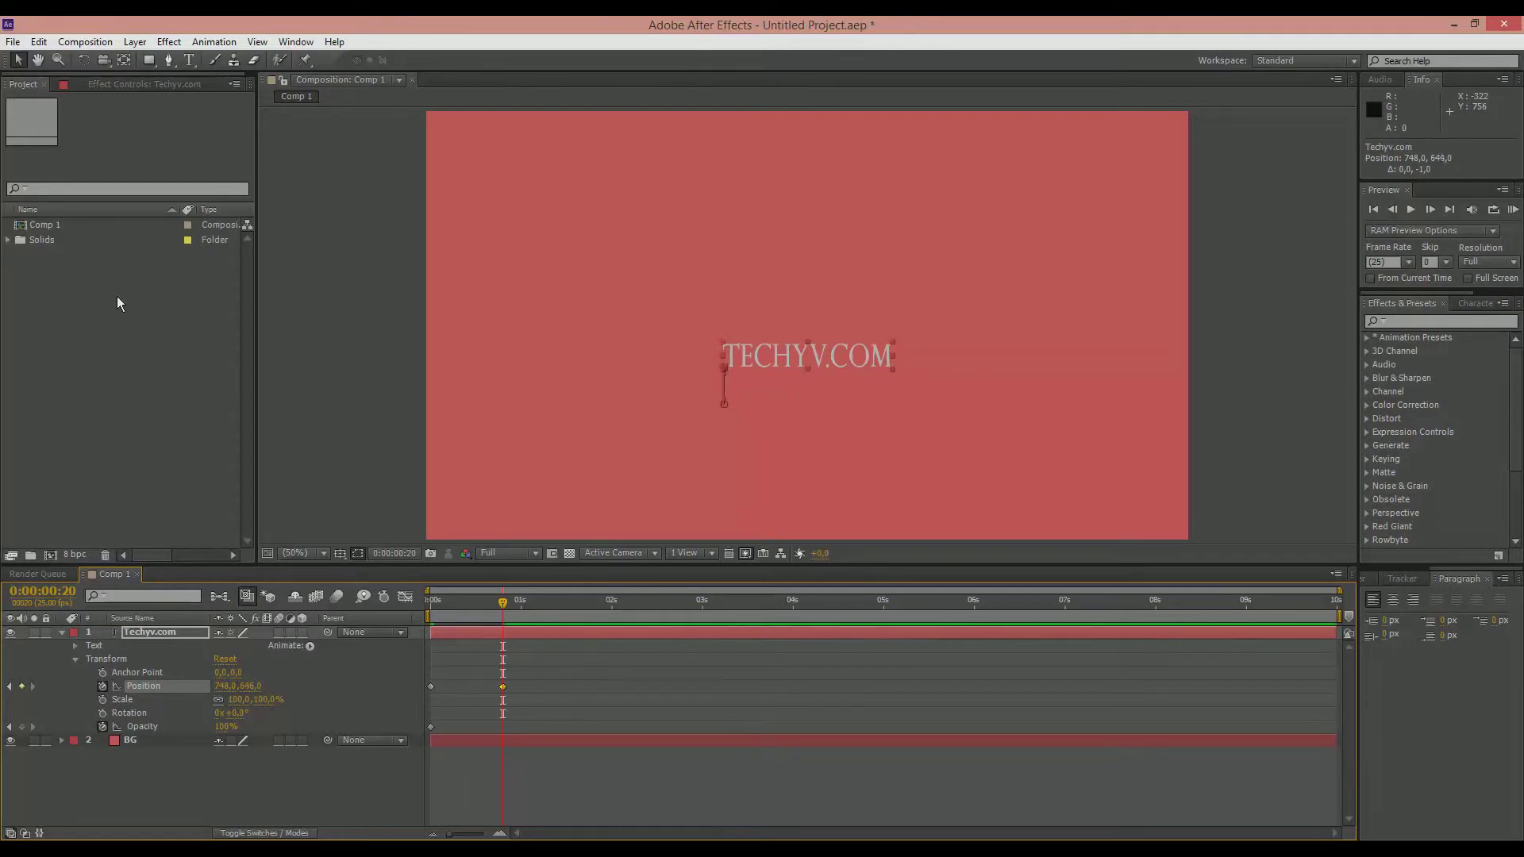
key("Up")
key("Up")
Step: Add an Opacity keyframe for the title at 0:00:00:20, set its opacity at 0 seconds to 0%, and preview the fade-in
left_click(21, 726)
left_click_drag(482, 606, 423, 603)
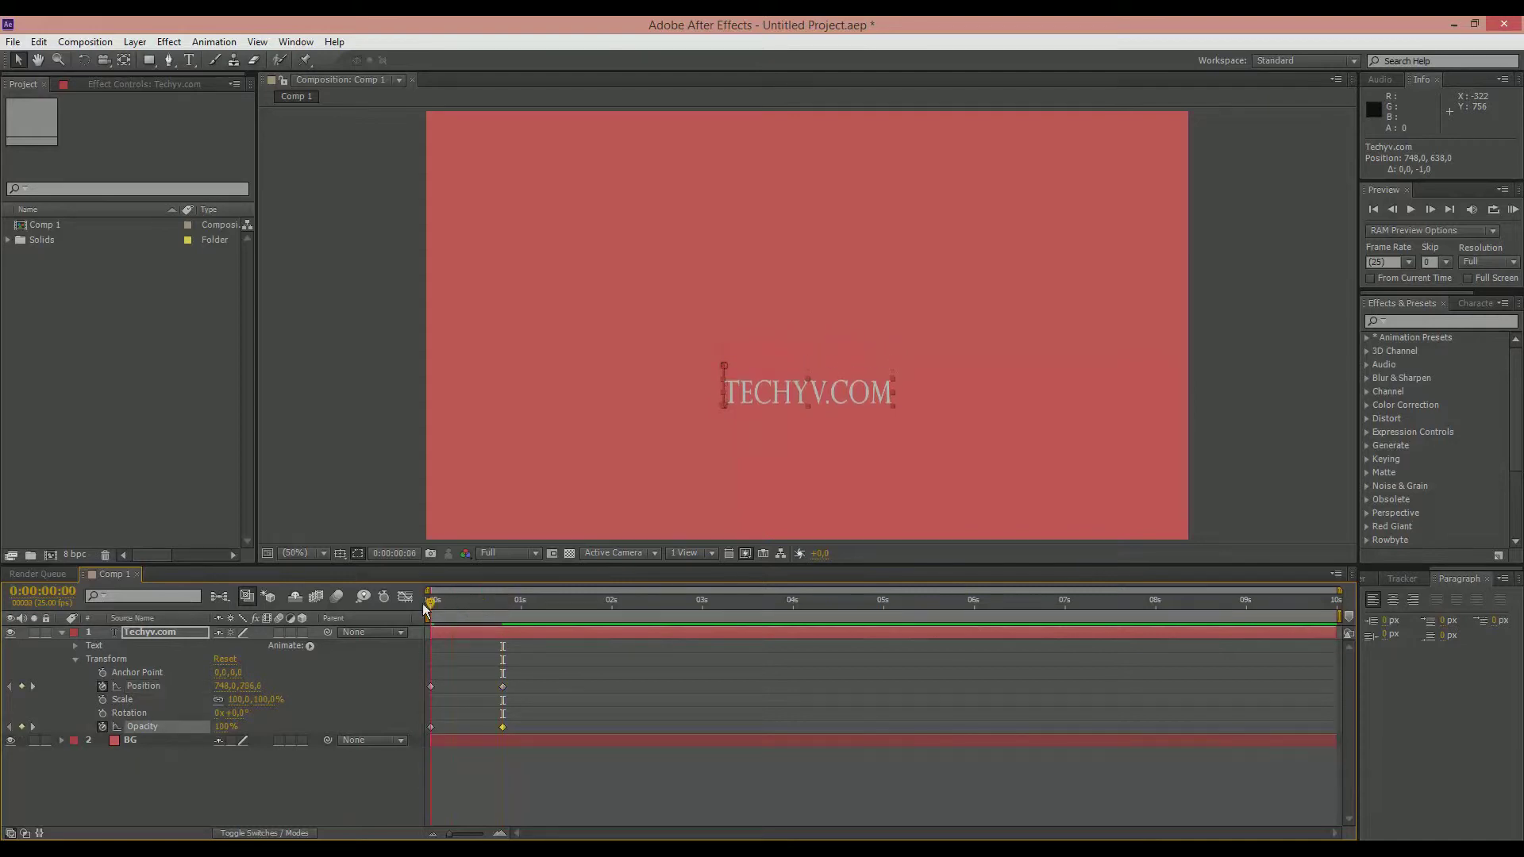
left_click(429, 728)
left_click(225, 726)
type("0")
key("Return")
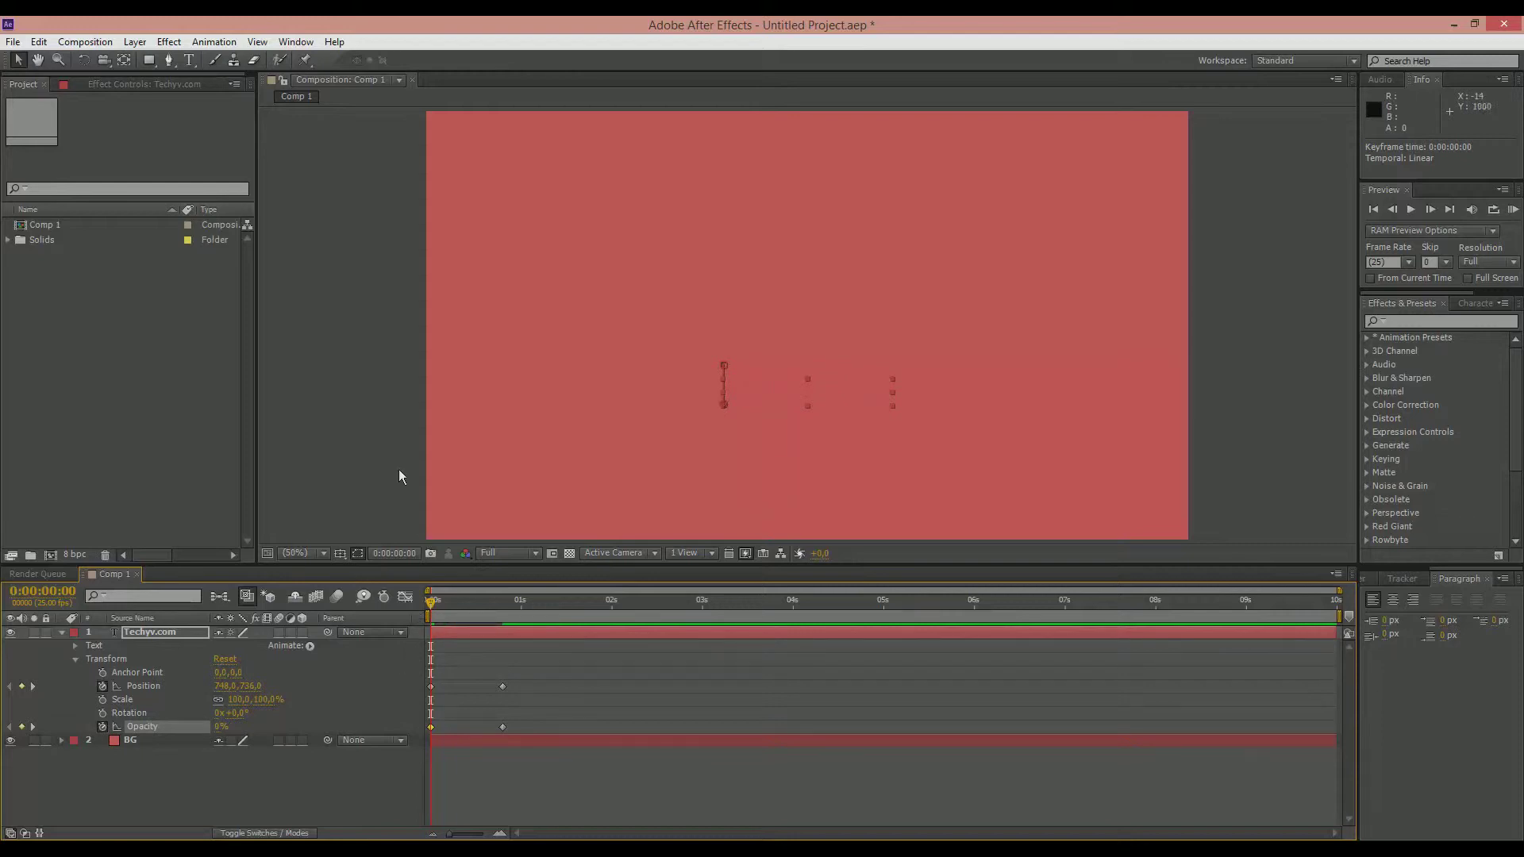
key("KP_0")
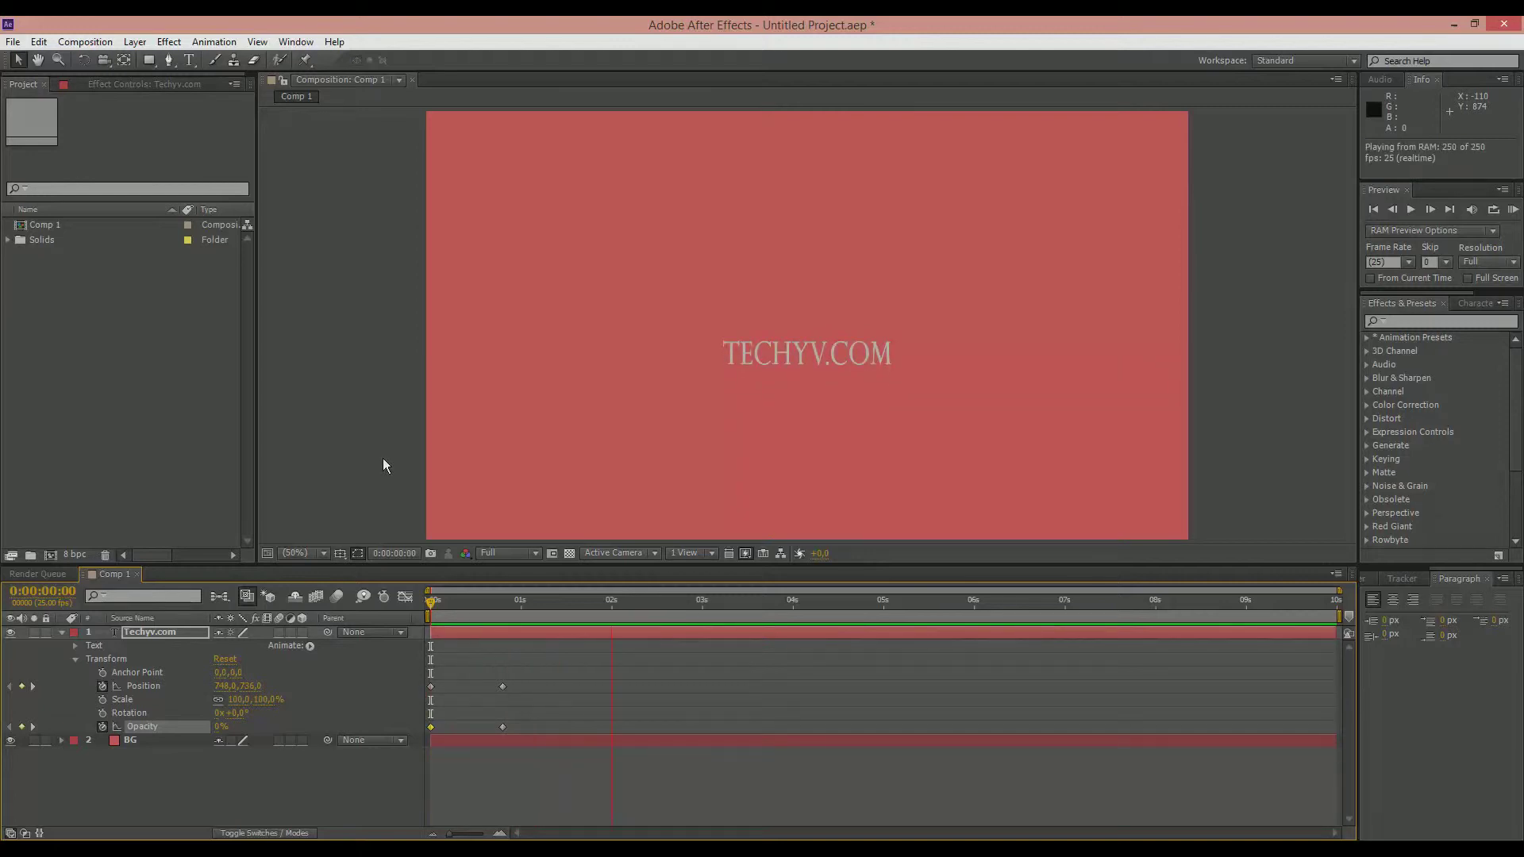
left_click(473, 627)
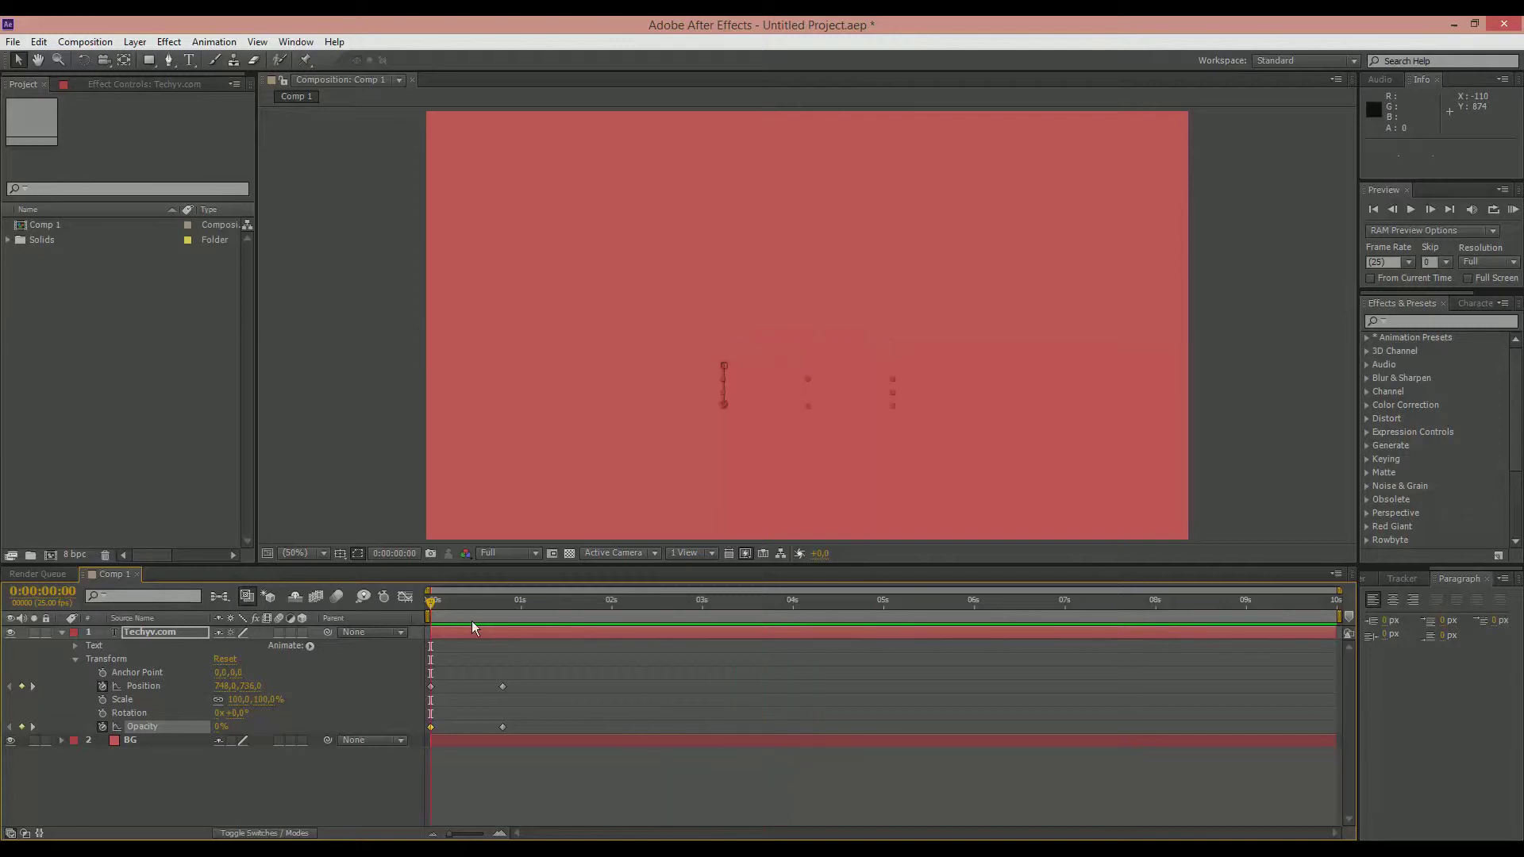
Step: Move the title's second Position and Opacity keyframes to 0:00:00:08 and preview the faster entrance
left_click_drag(493, 681, 539, 727)
left_click(502, 687)
left_click_drag(488, 694, 463, 699)
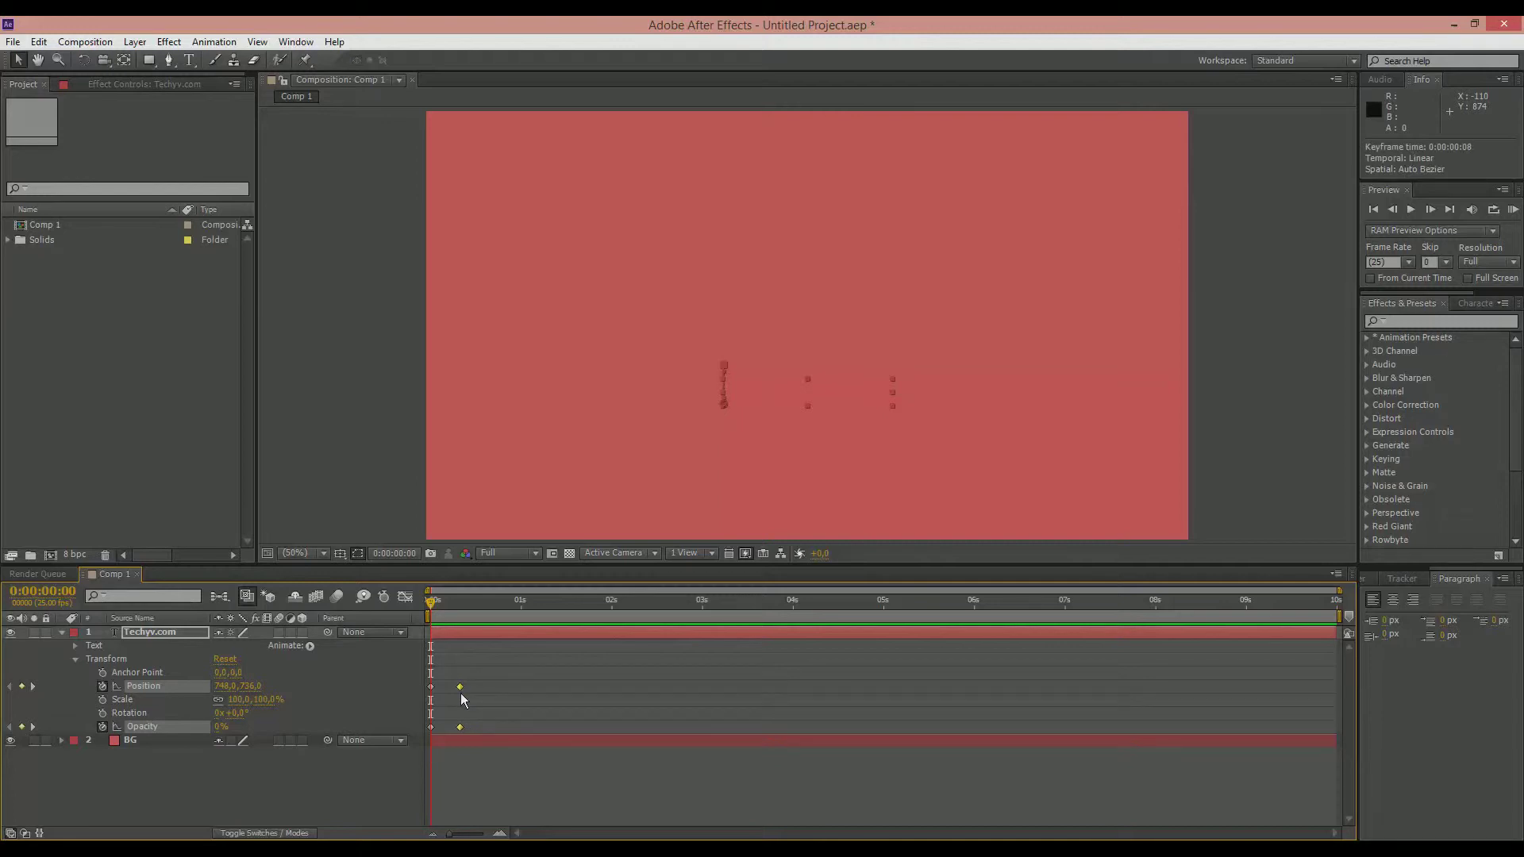
left_click(376, 466)
key("KP_0")
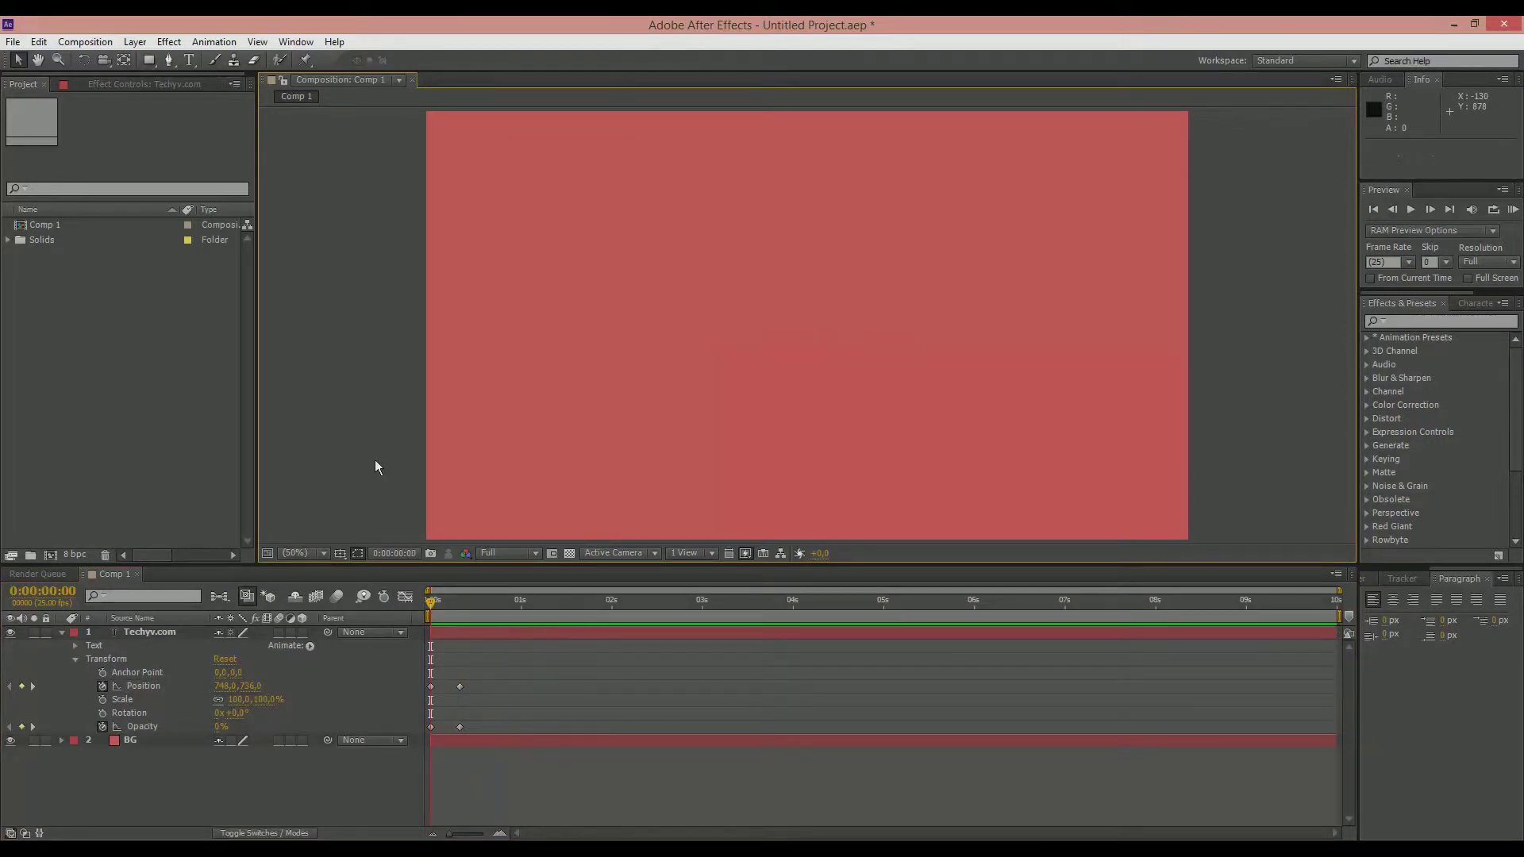
key("KP_0")
key("KP_0")
key("KP_0")
Step: Apply Easy Ease to all Position and Opacity keyframes of the title and enable motion blur for the Techyv.com layer
left_click_drag(483, 677, 425, 737)
key("F9")
left_click(302, 412)
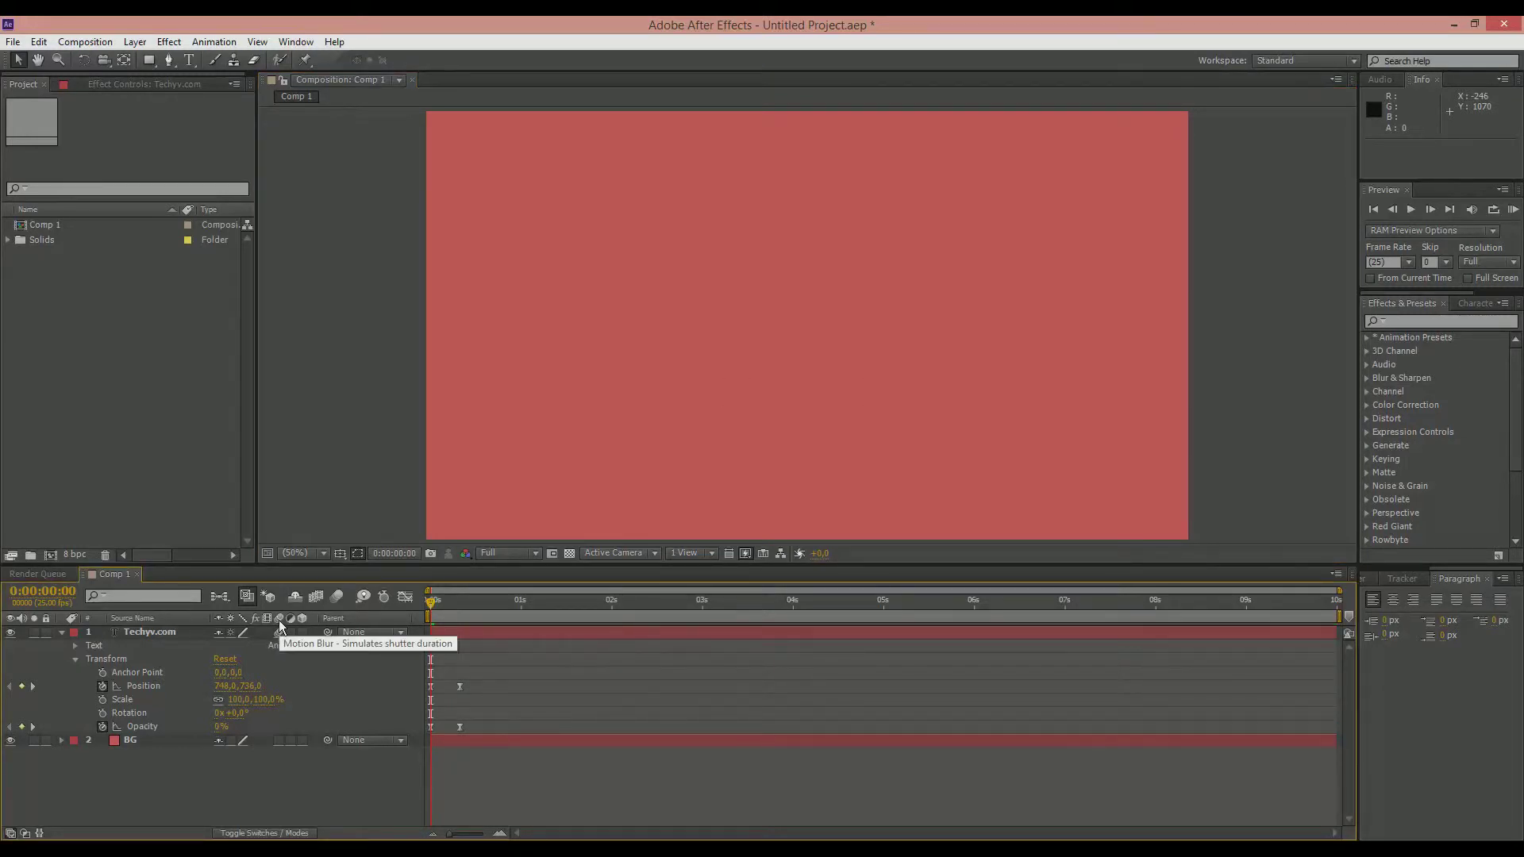
Step: Collapse the Techyv.com layer's properties and replay the RAM preview to examine the eased entrance
key("KP_0")
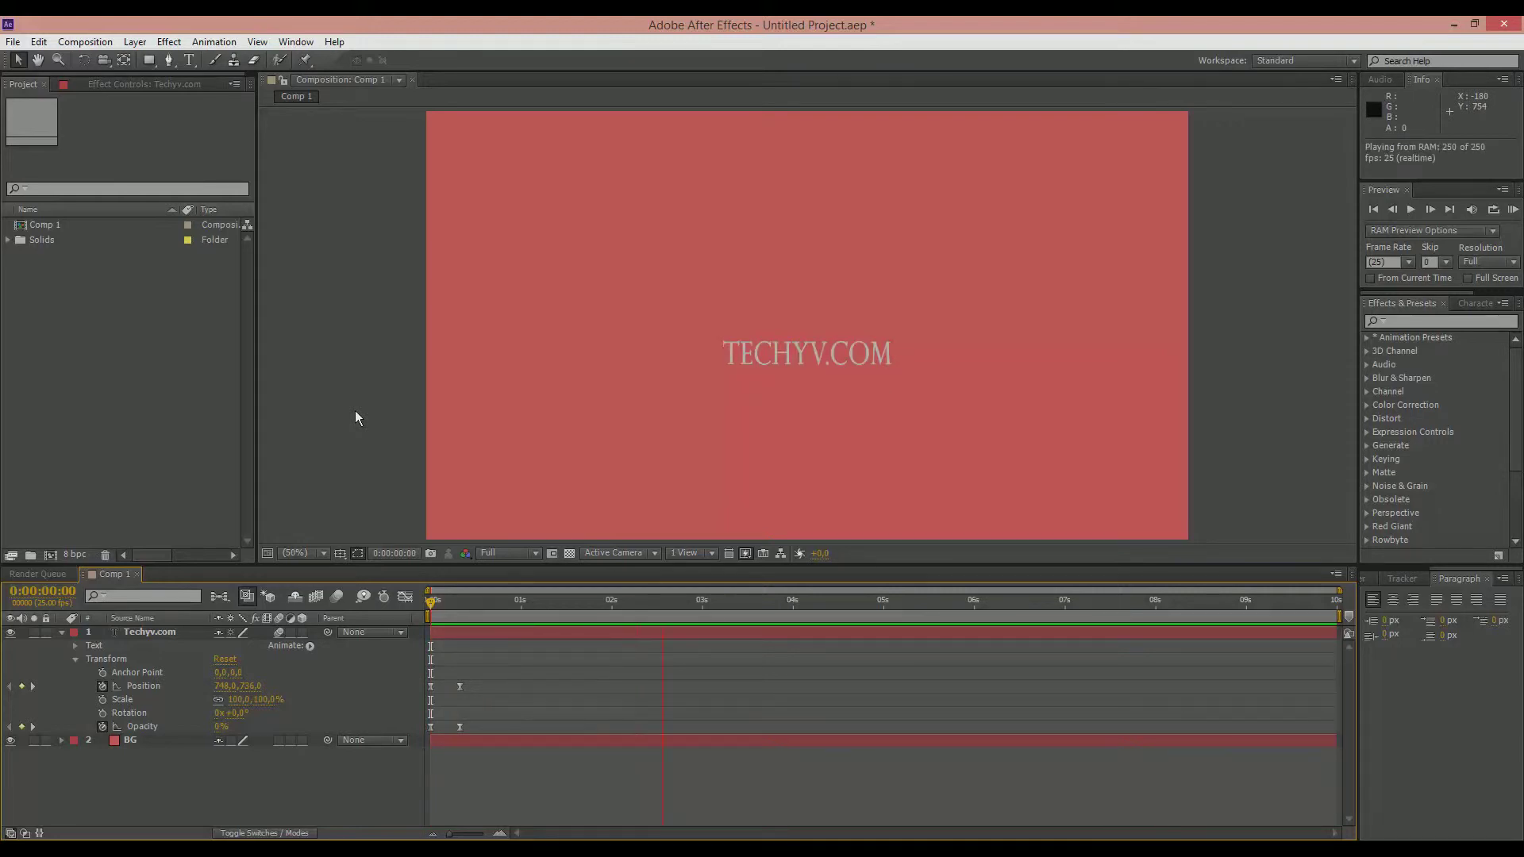
key("KP_0")
key("KP_0")
key("KP_0")
key("KP_0")
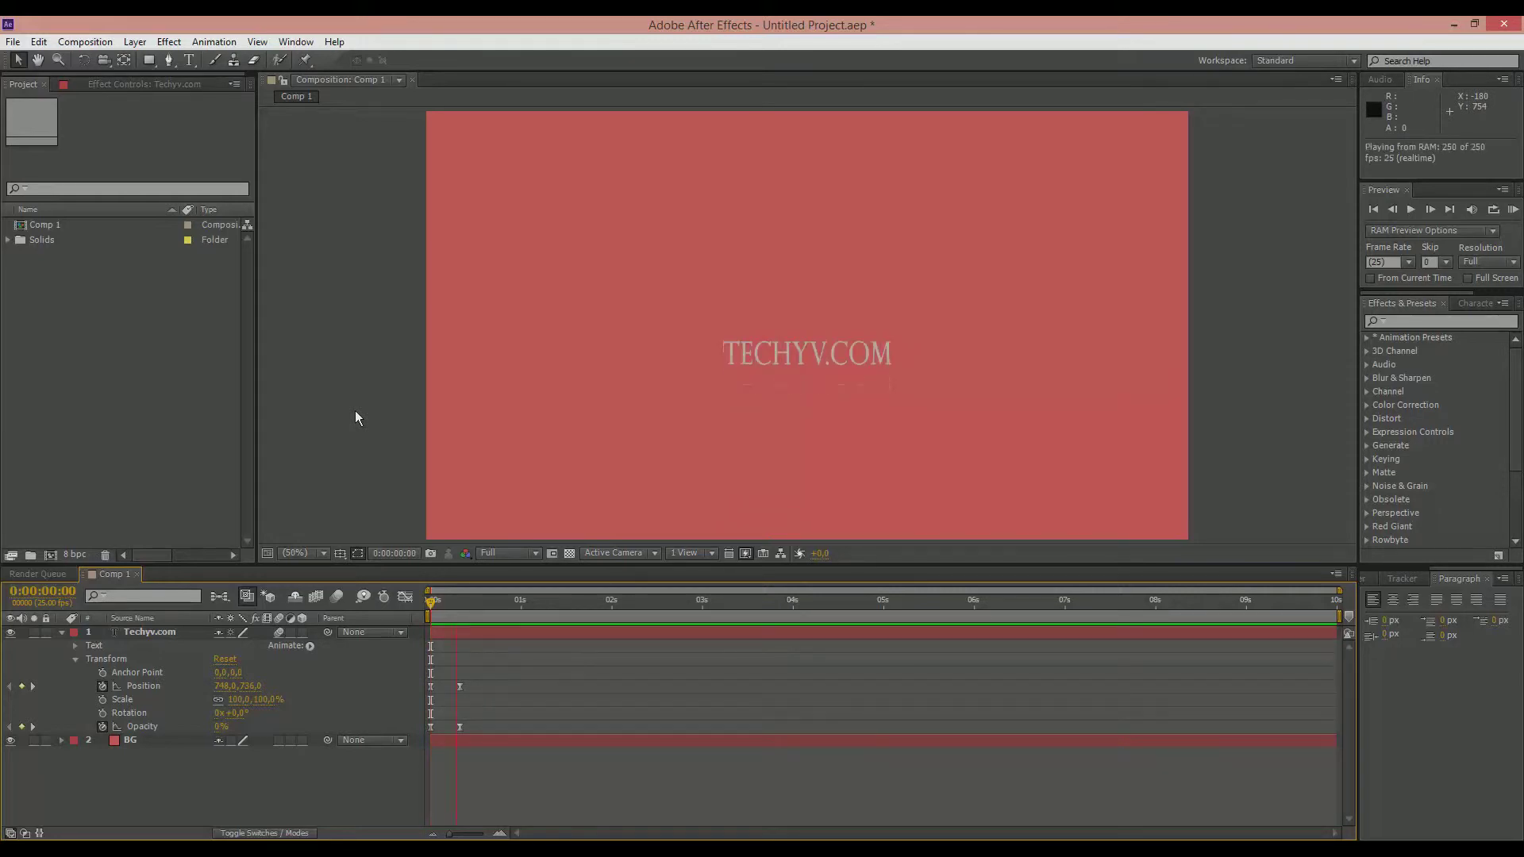
key("KP_0")
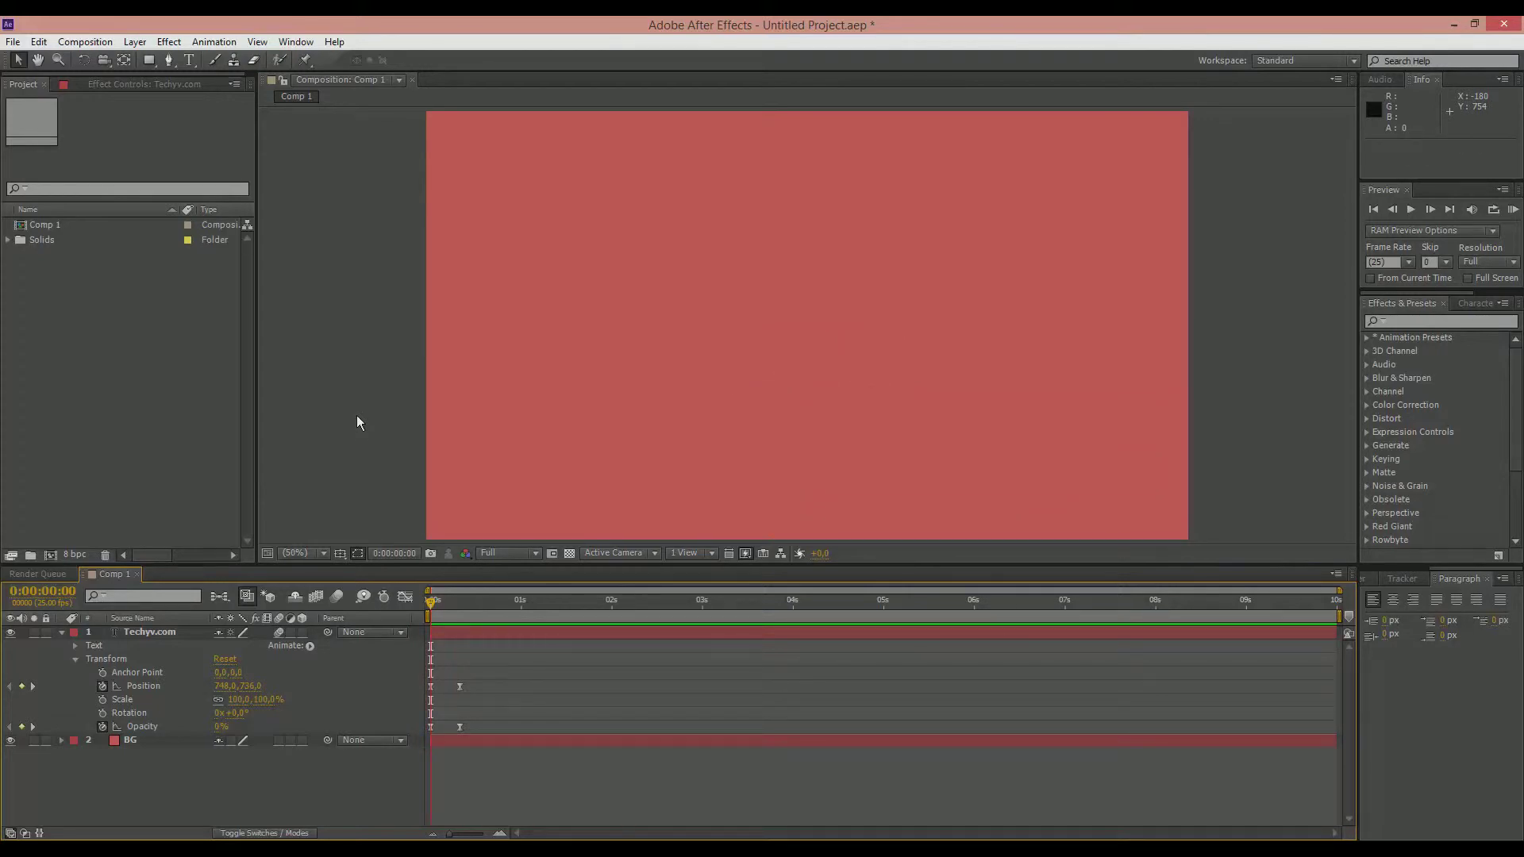
left_click(63, 633)
key("KP_0")
key("KP_0")
key("KP_0")
key("KP_0")
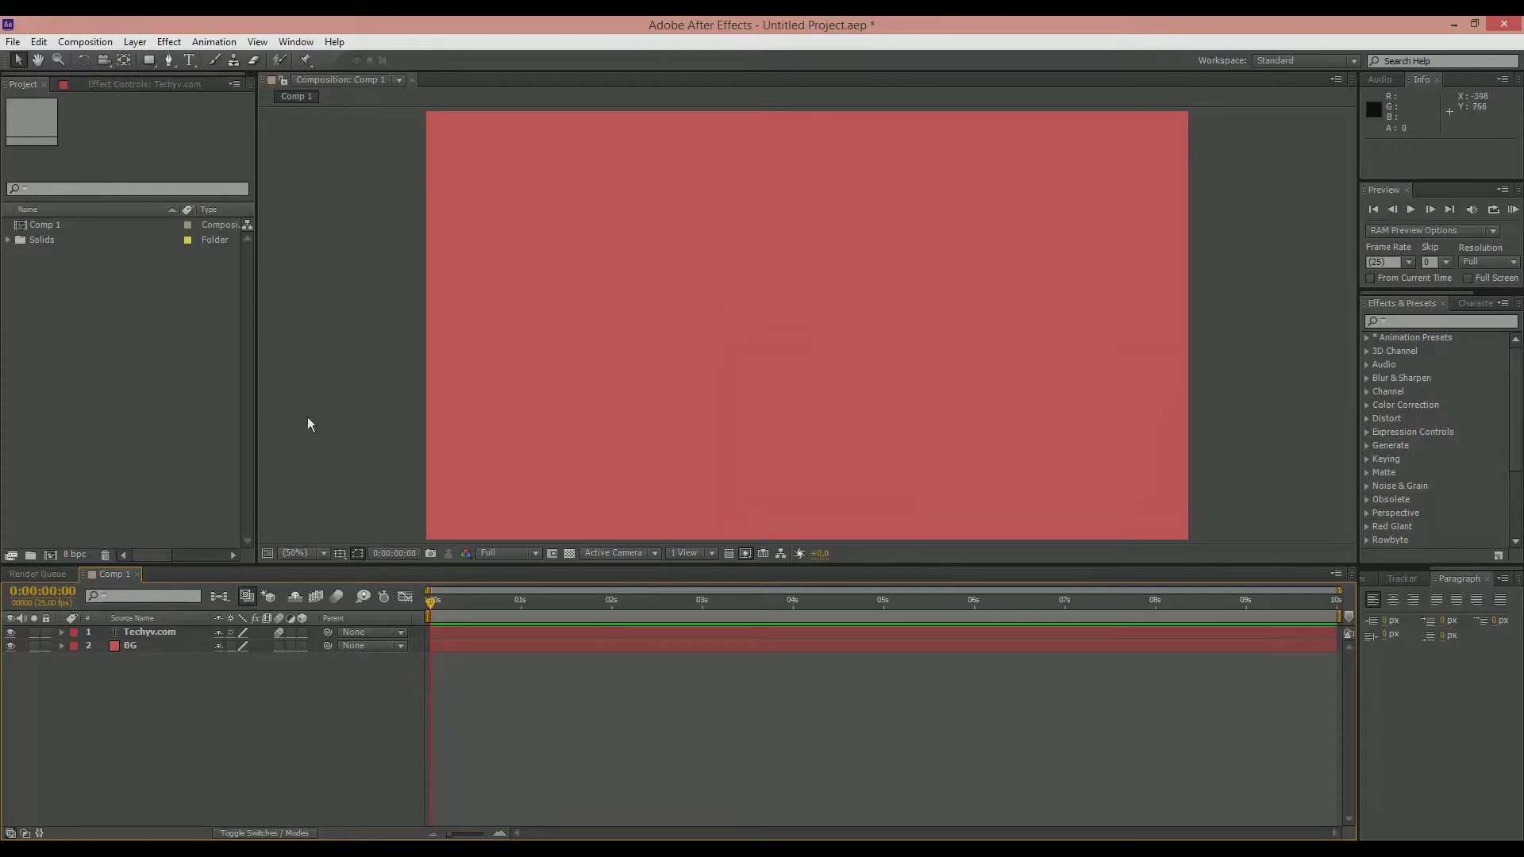
Step: Reveal the Techyv.com layer's properties and add holding Position and Opacity keyframes at 0:00:00:18
left_click(61, 631)
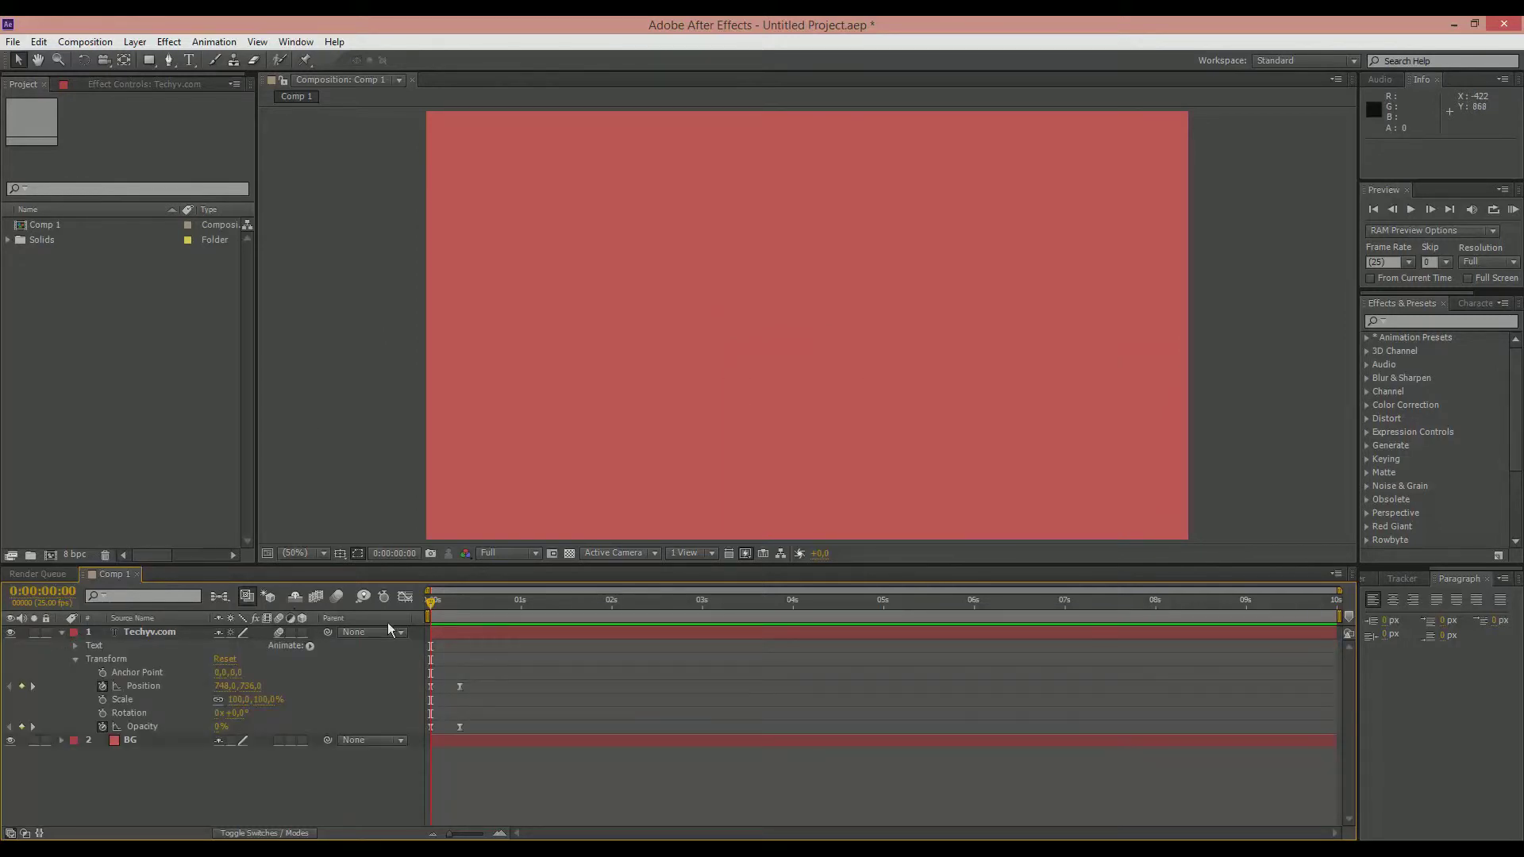
left_click_drag(422, 606, 467, 619)
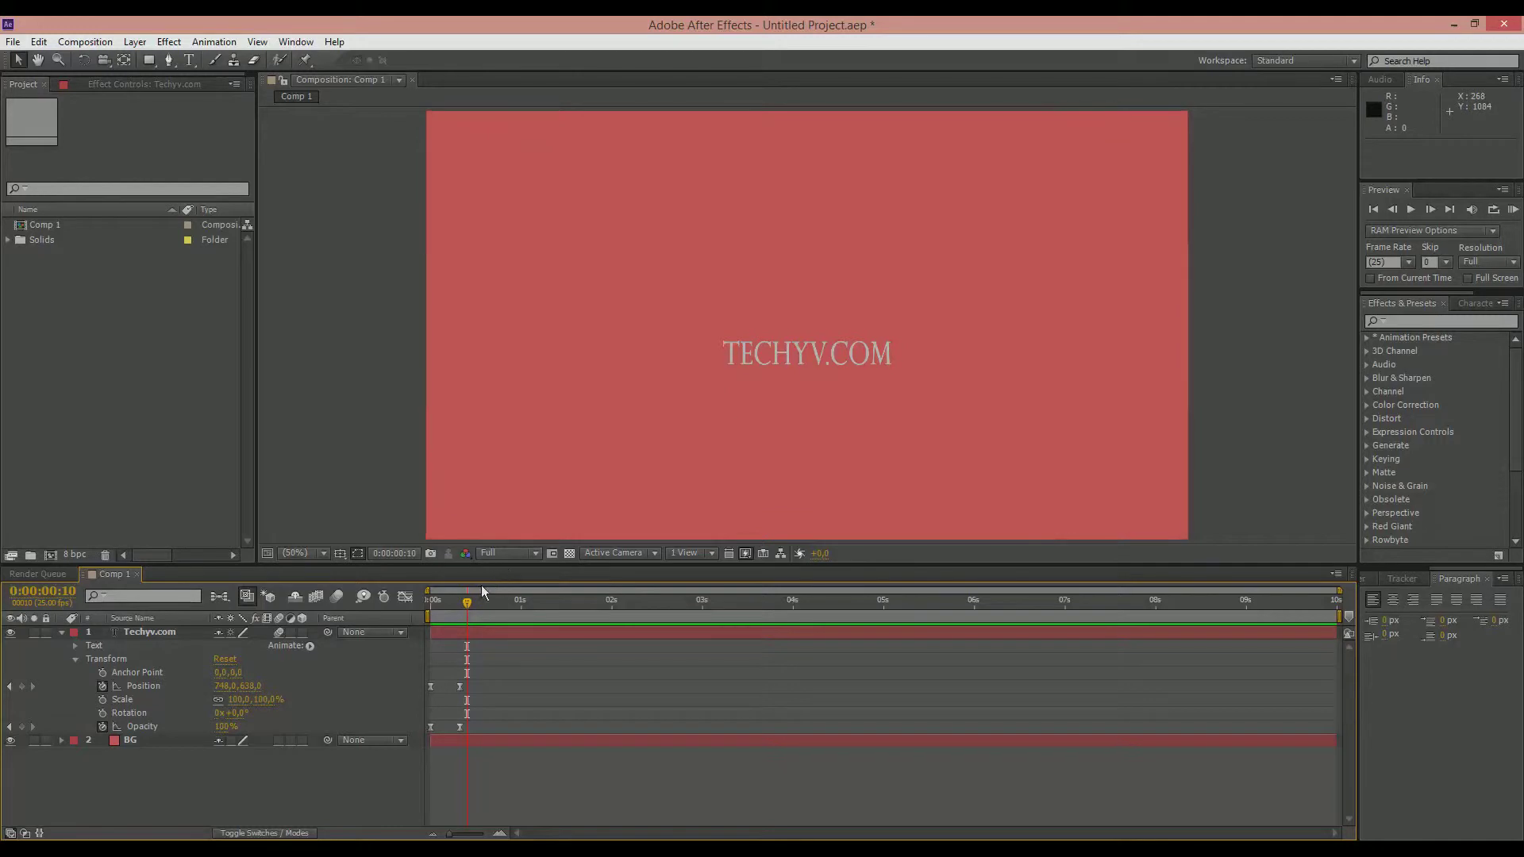
mouse_move(481, 603)
left_mouse_down()
mouse_move(511, 607)
mouse_move(474, 605)
mouse_move(490, 605)
left_mouse_up()
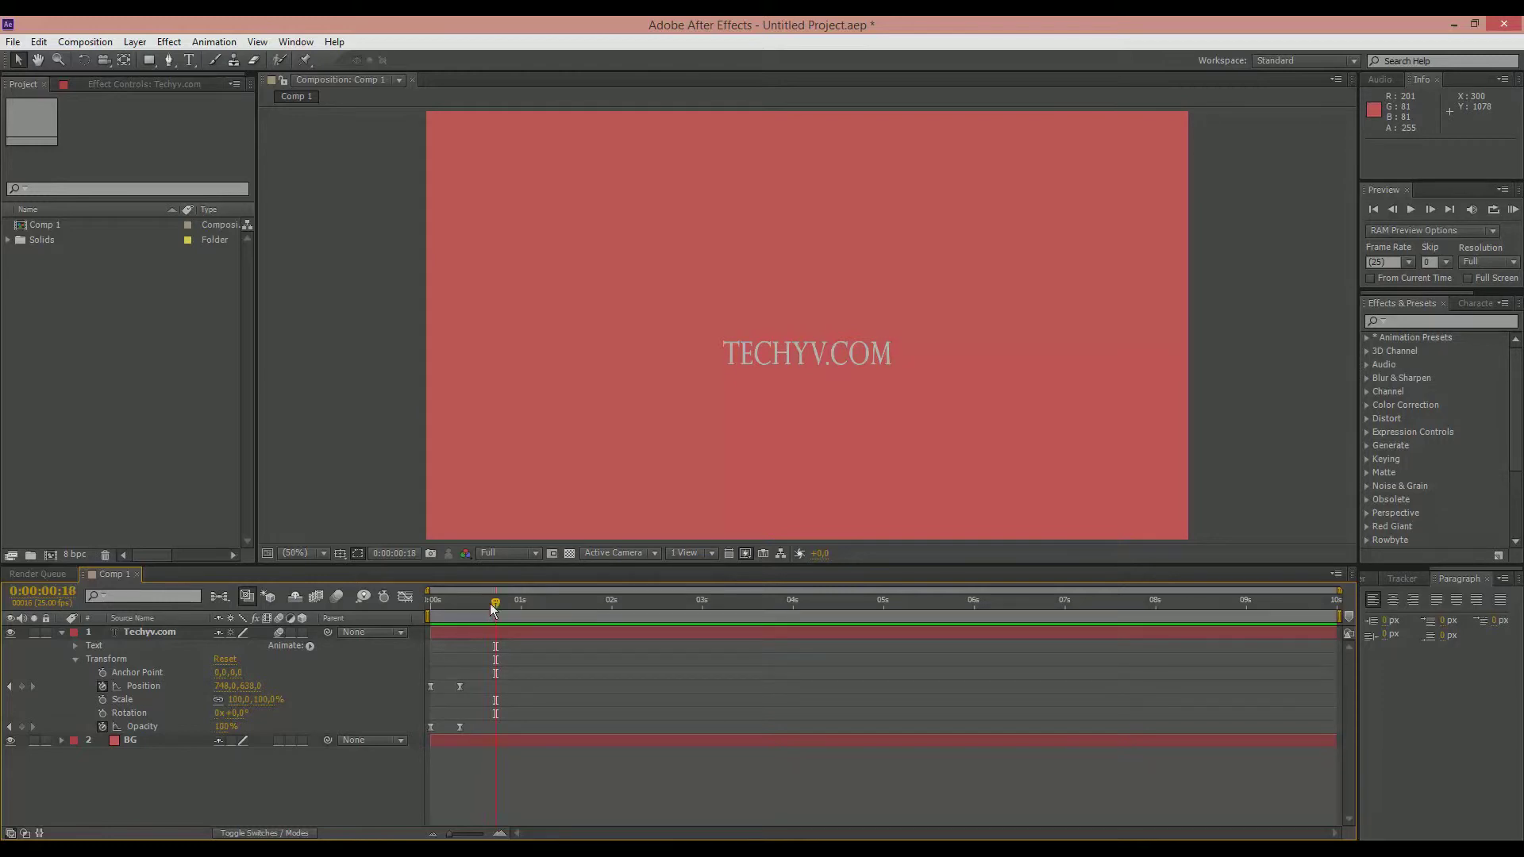
left_click(21, 685)
left_click(21, 726)
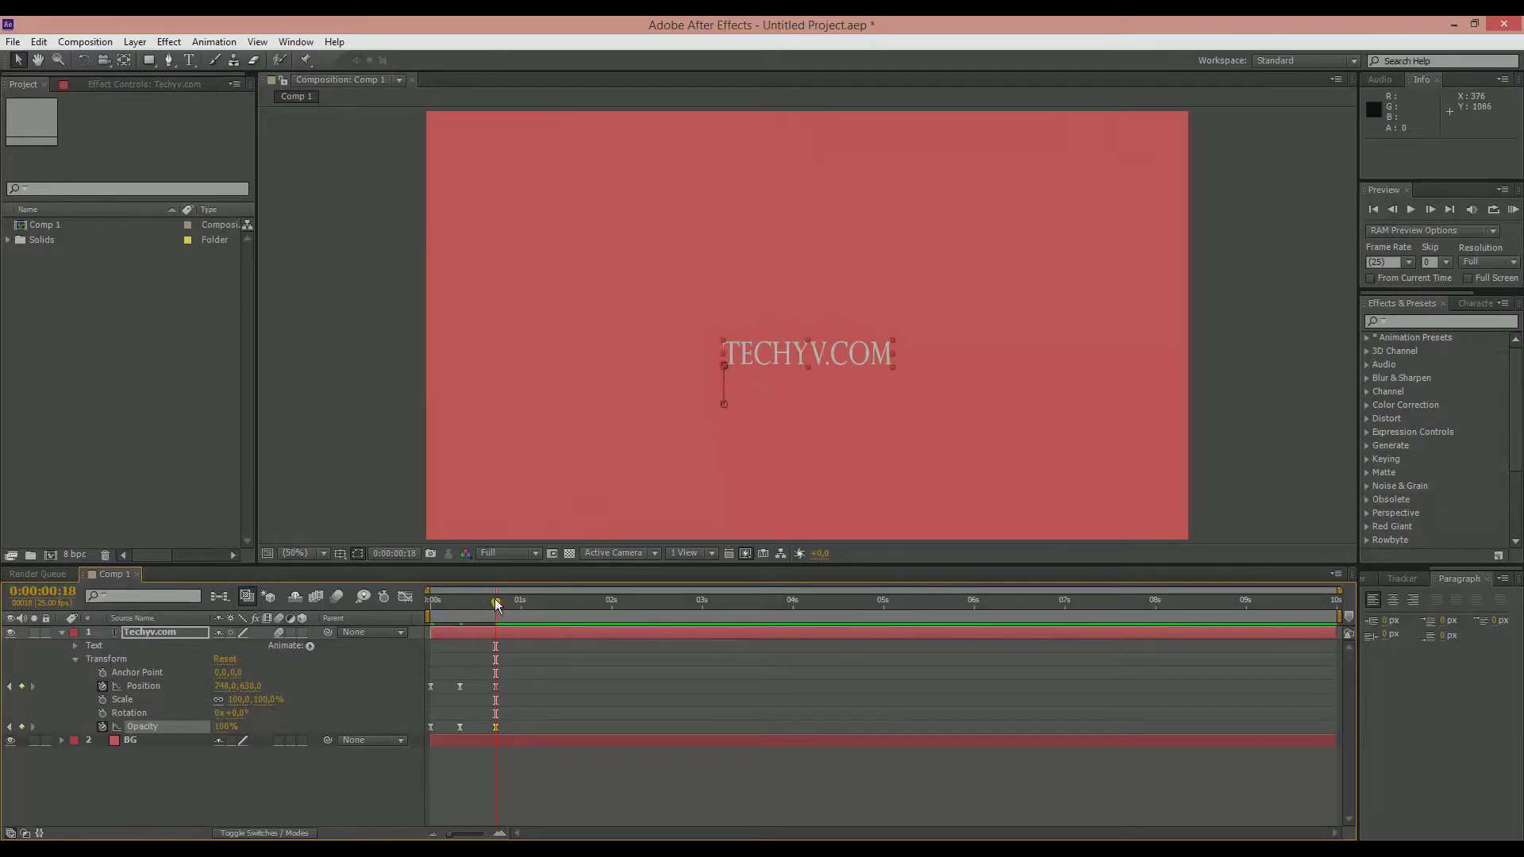
Step: At 0:00:01:01, lower the title to position 748, 736 with 0% opacity, and preview the exit animation
left_click(522, 601)
left_click_drag(248, 684, 266, 672)
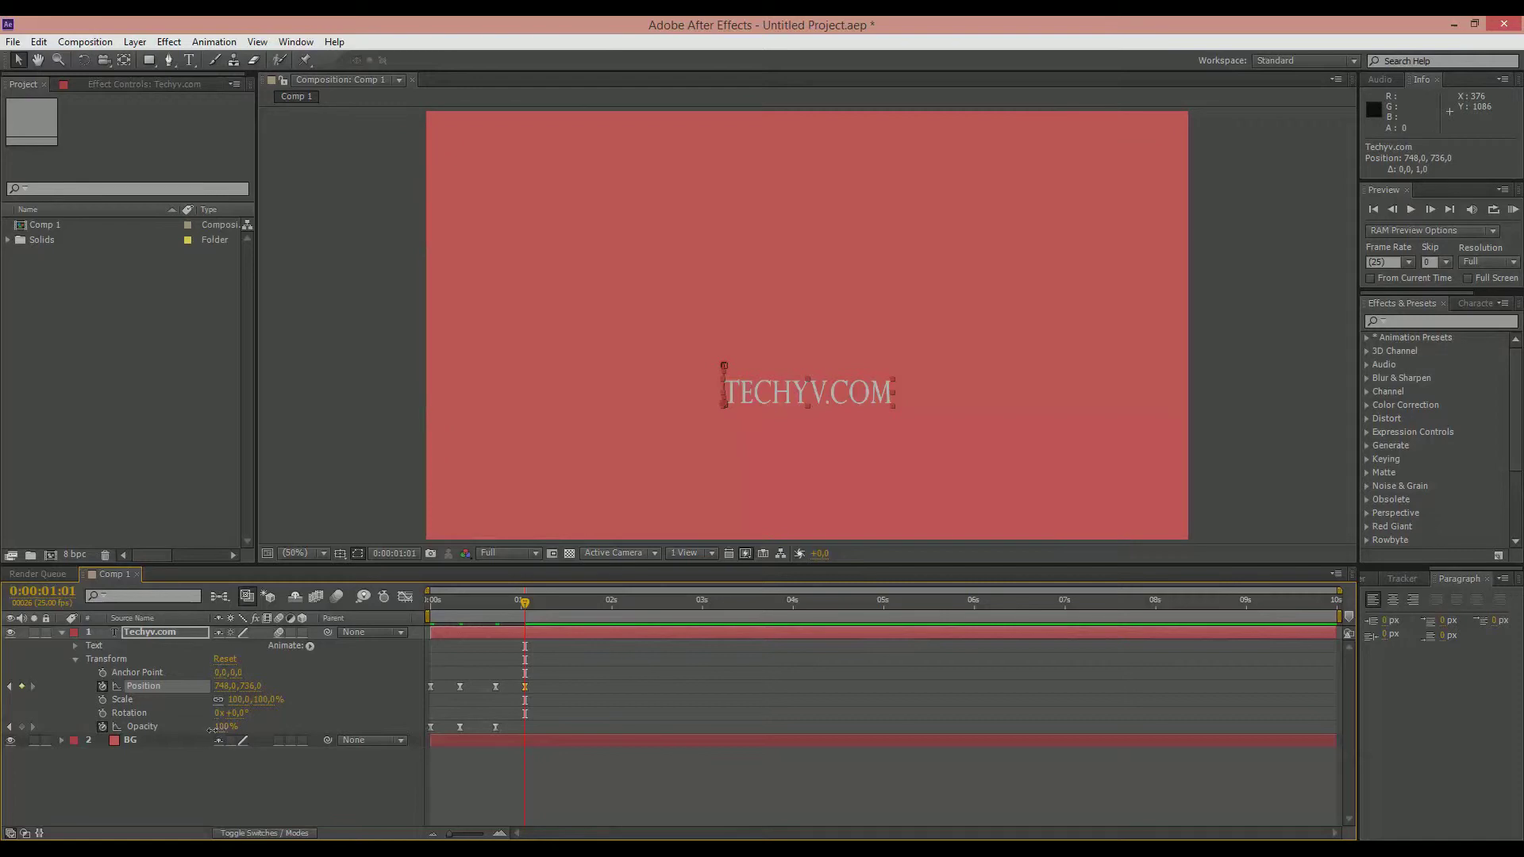
left_click_drag(223, 736, 115, 726)
mouse_move(525, 605)
left_mouse_down()
mouse_move(408, 605)
mouse_move(528, 601)
left_mouse_up()
key("KP_0")
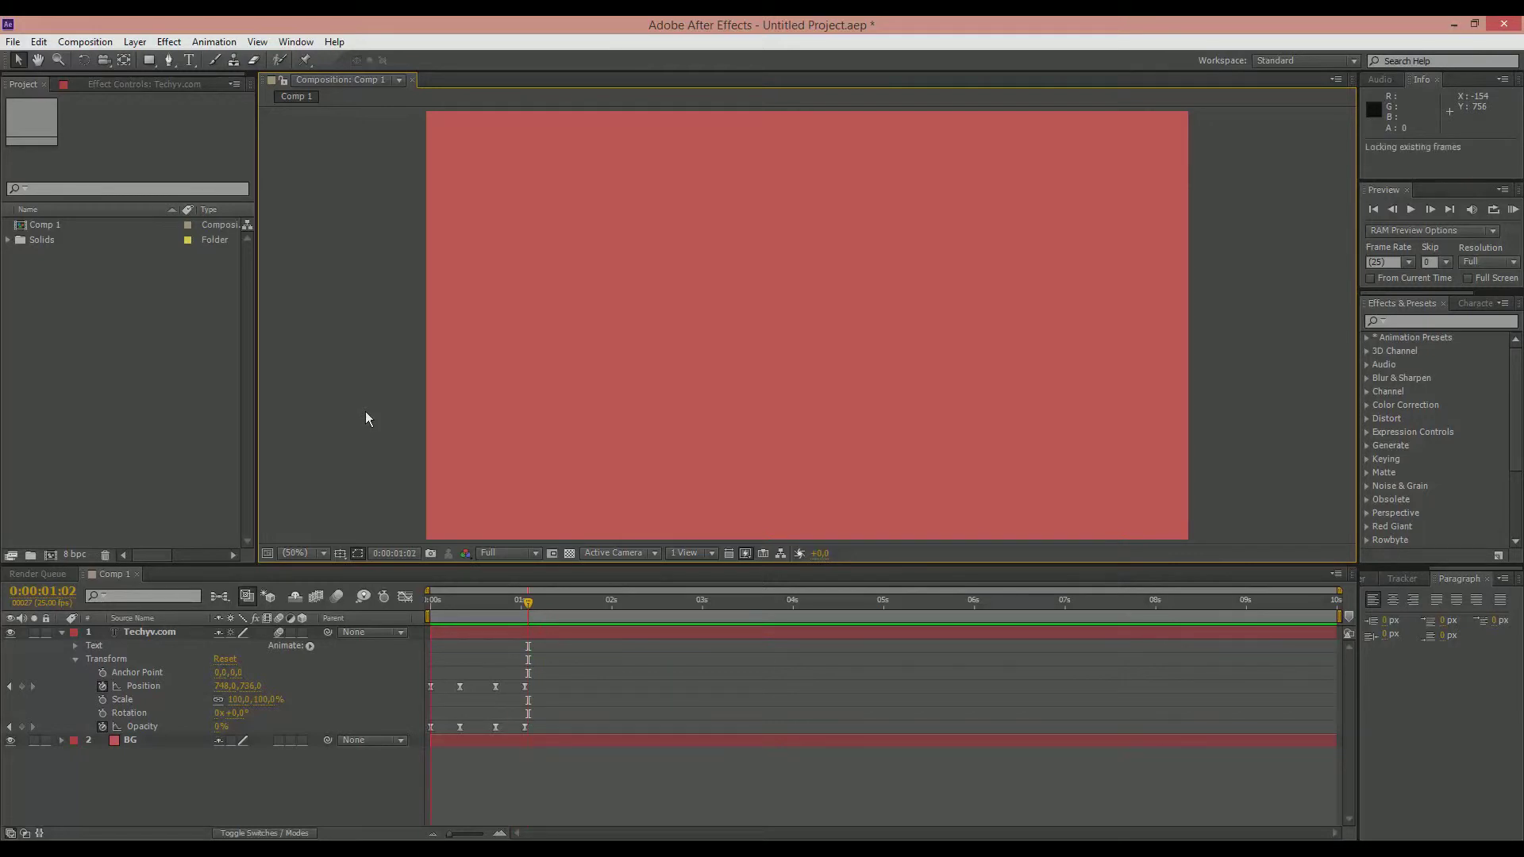
key("space")
key("space")
Step: Shift the title's last two pairs of Position and Opacity keyframes later, starting at 0:00:01:09, and preview the result
left_click(515, 703)
left_click_drag(486, 668, 532, 696)
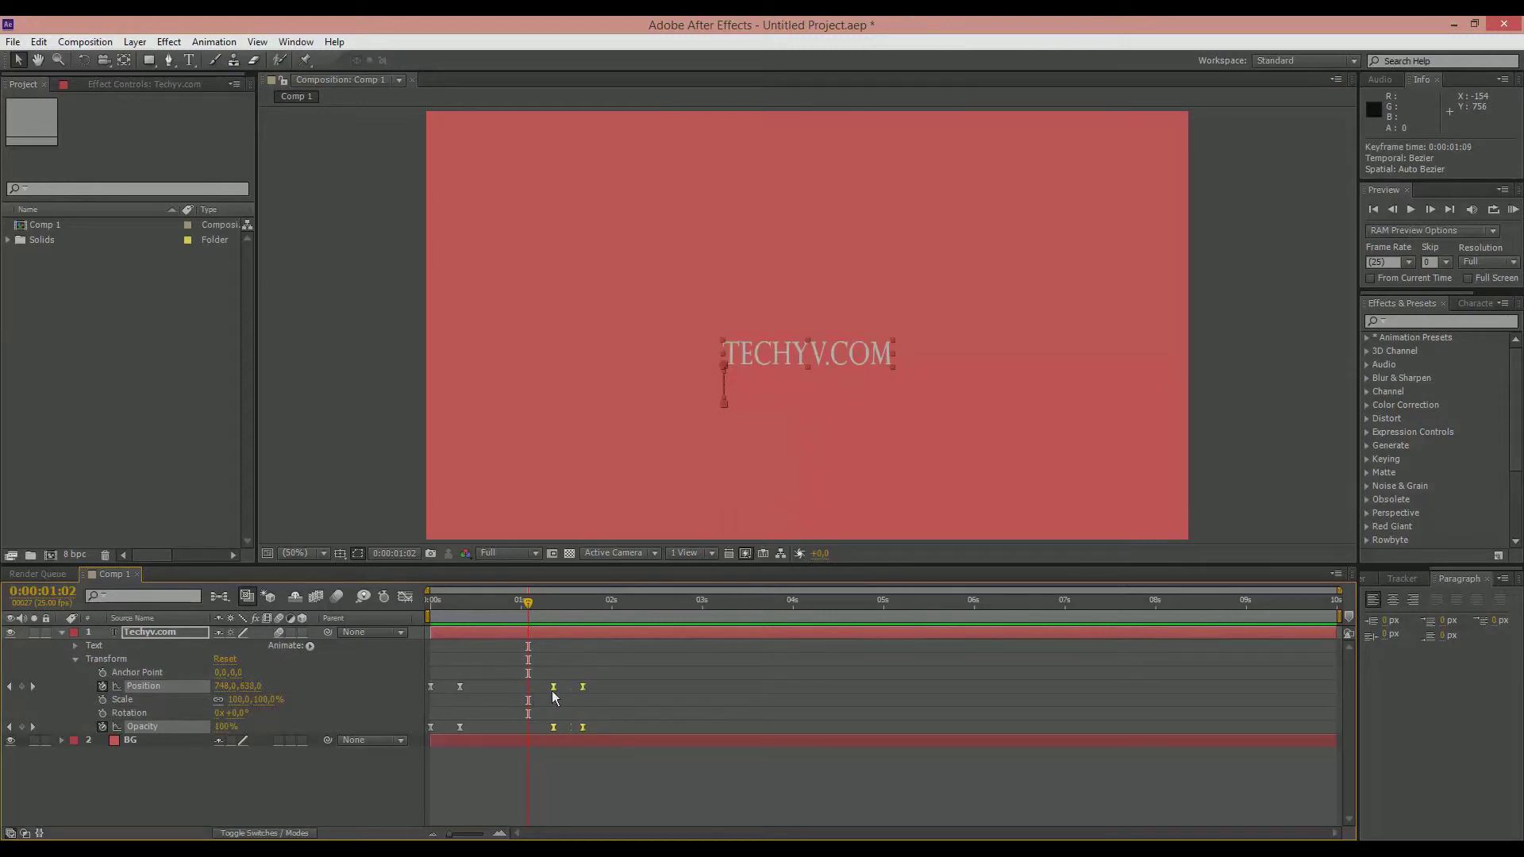
left_click(373, 410)
key("KP_0")
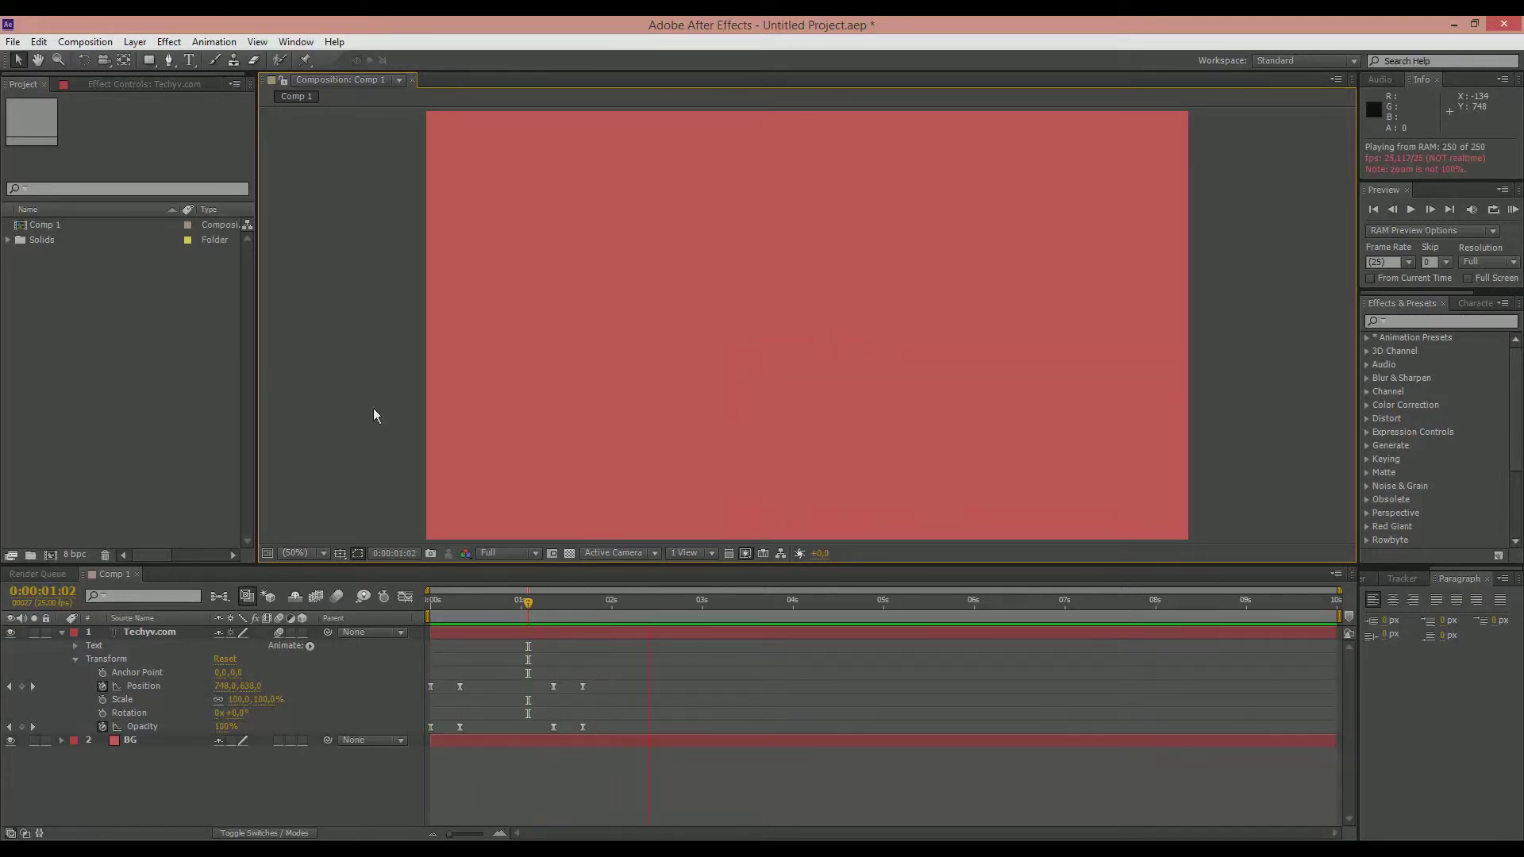
key("space")
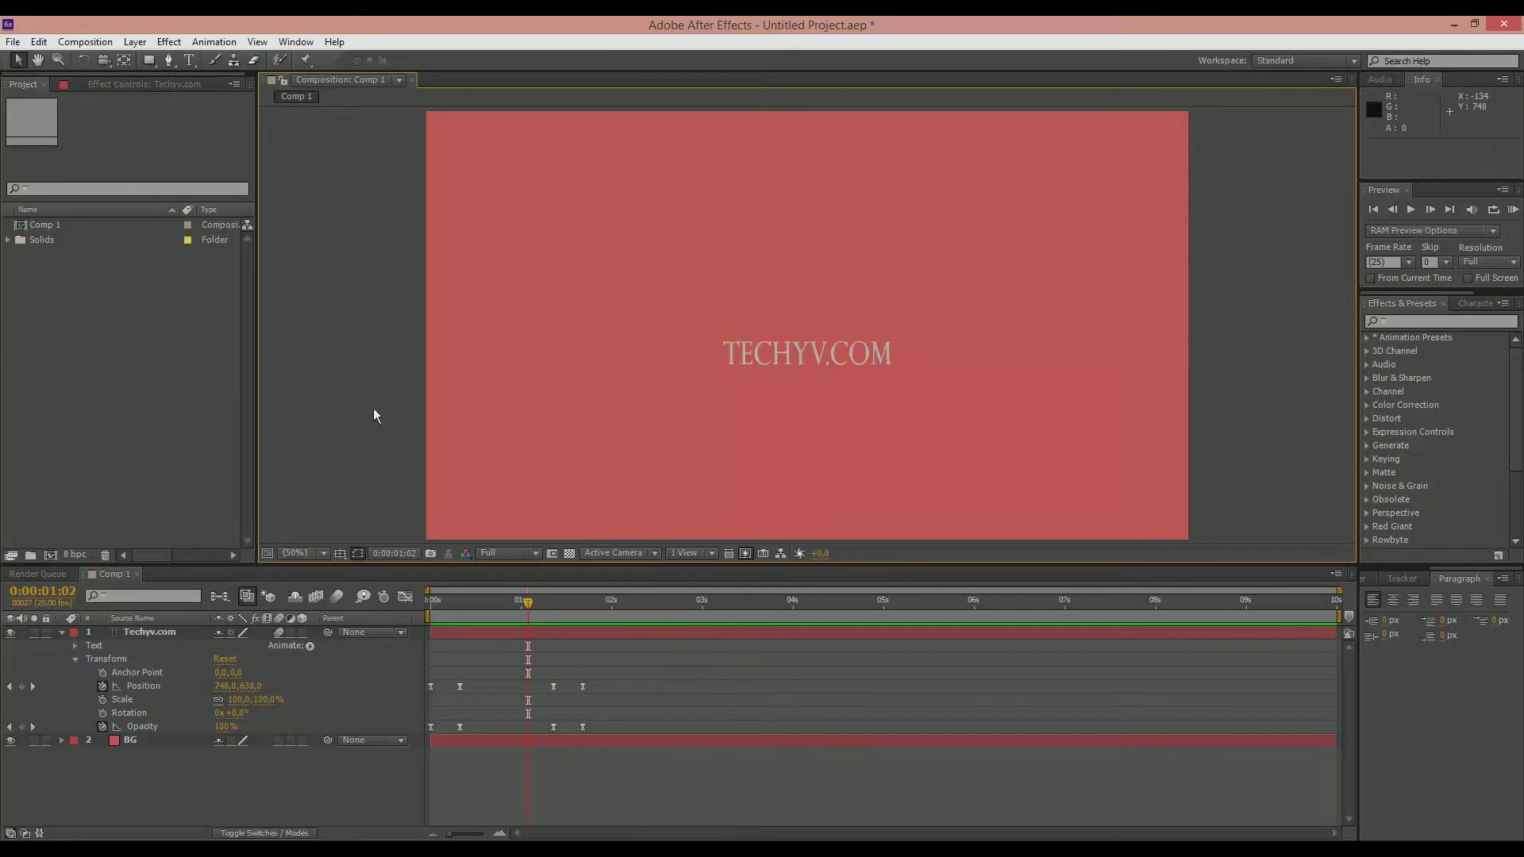
Step: At 0:00:01:06, add a text layer reading YOUR SOLUTION PROVIDER above the Techyv.com title
left_click_drag(527, 602, 544, 648)
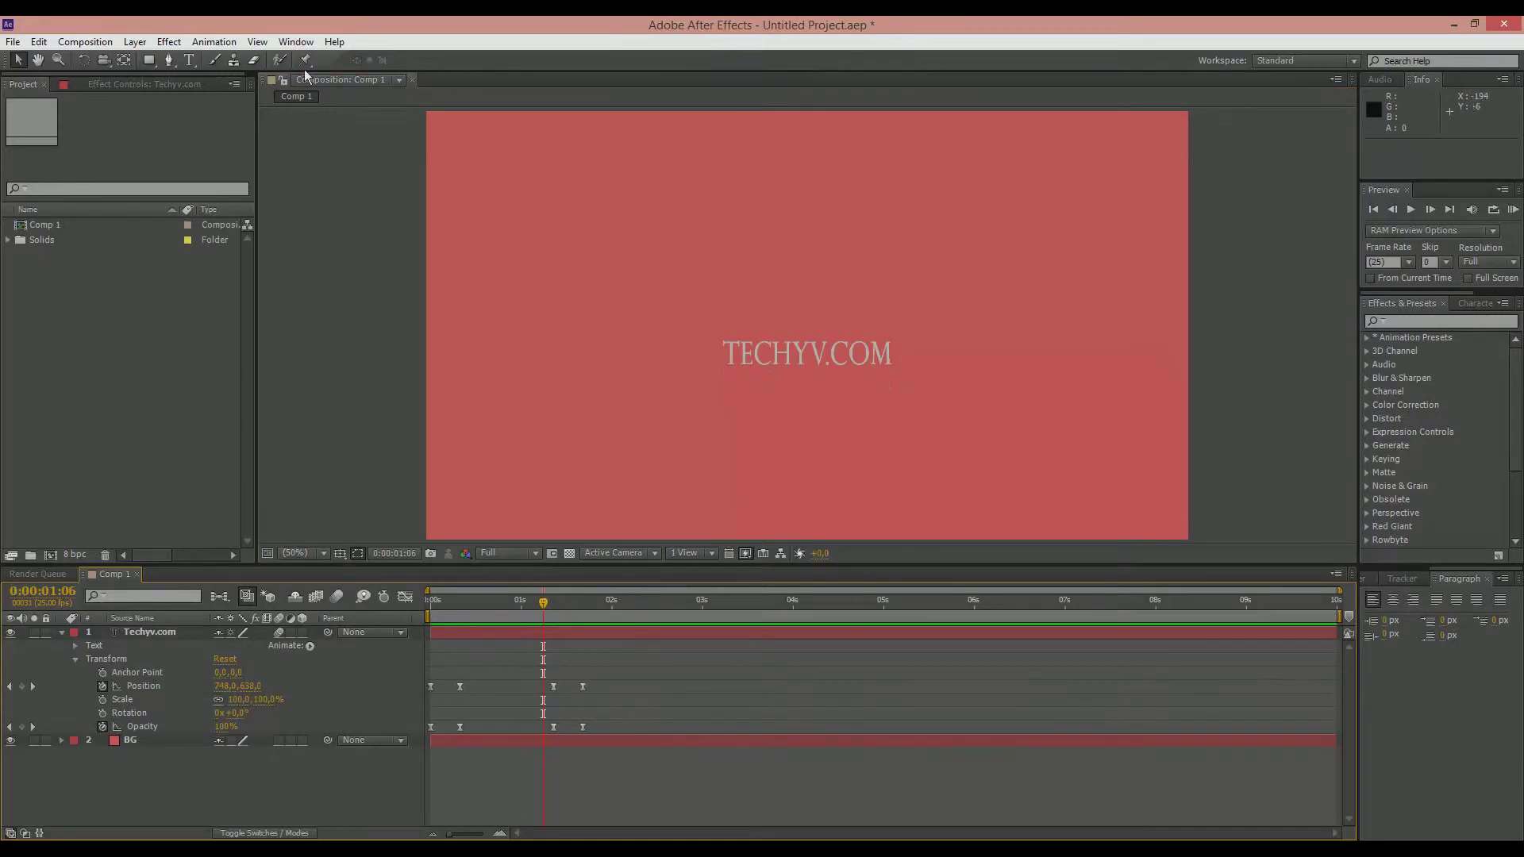
left_click(188, 60)
left_click(656, 252)
type("YOUR")
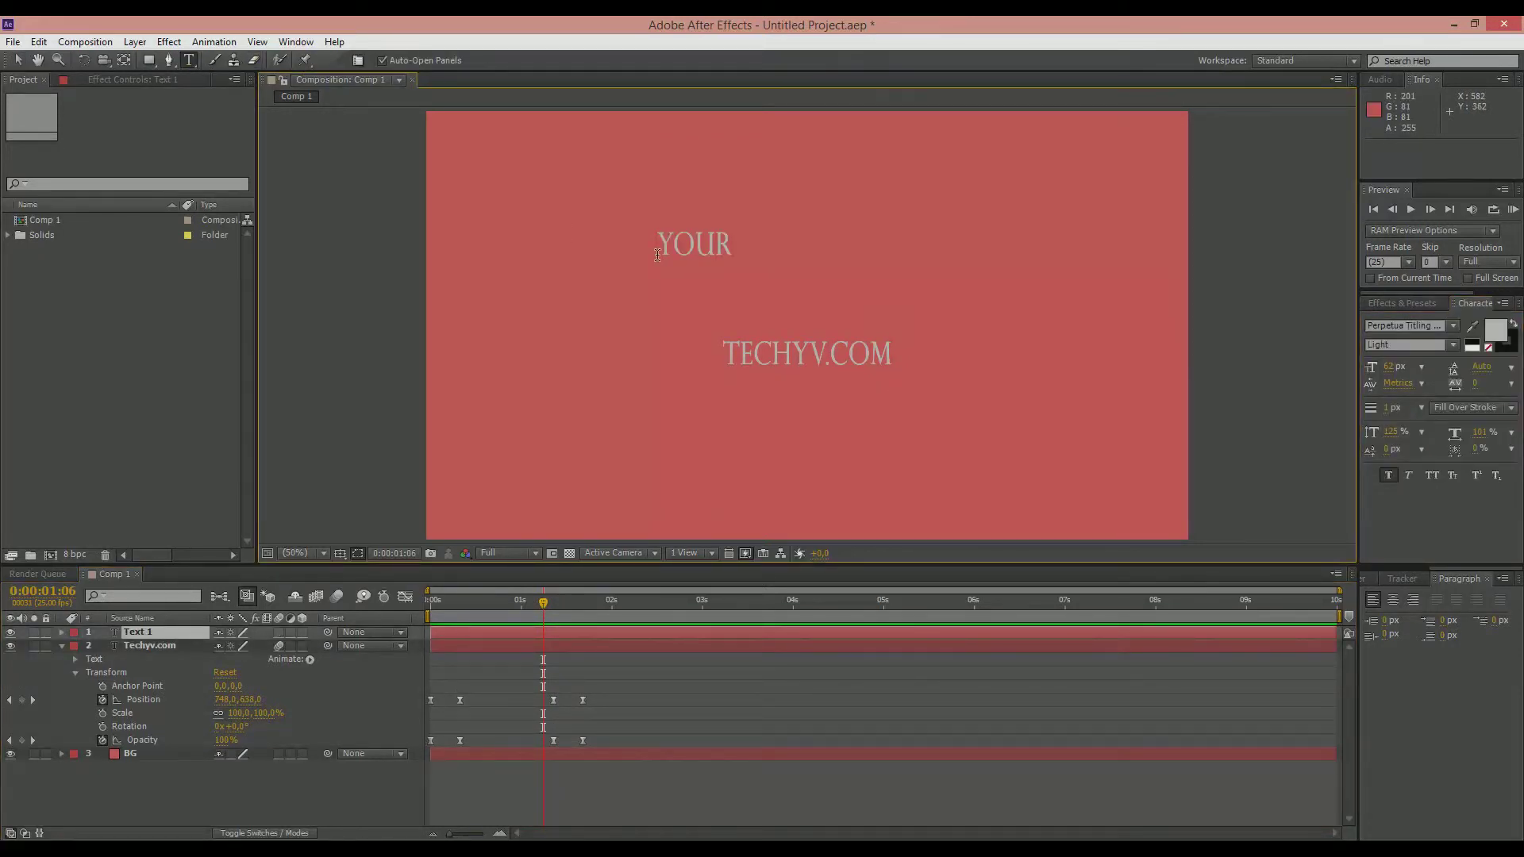
type(" SOLUTION PROVIDER")
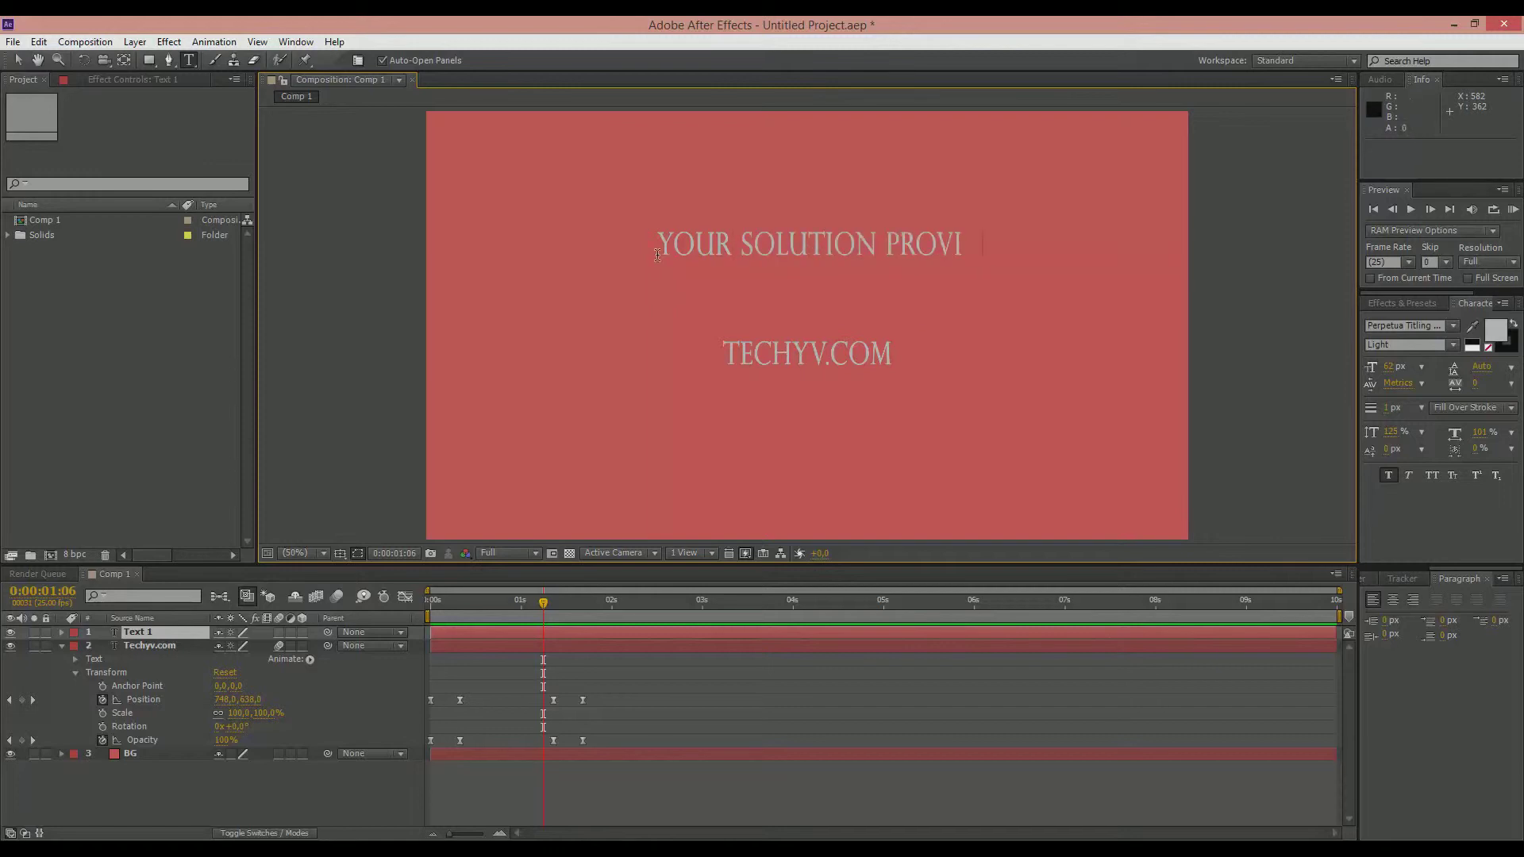
Step: Cut the word PROVIDER from the new text and move the remaining YOUR SOLUTION layer to position 134, 410
double_click(889, 243)
left_click(1043, 256)
left_click_drag(884, 246, 1023, 245)
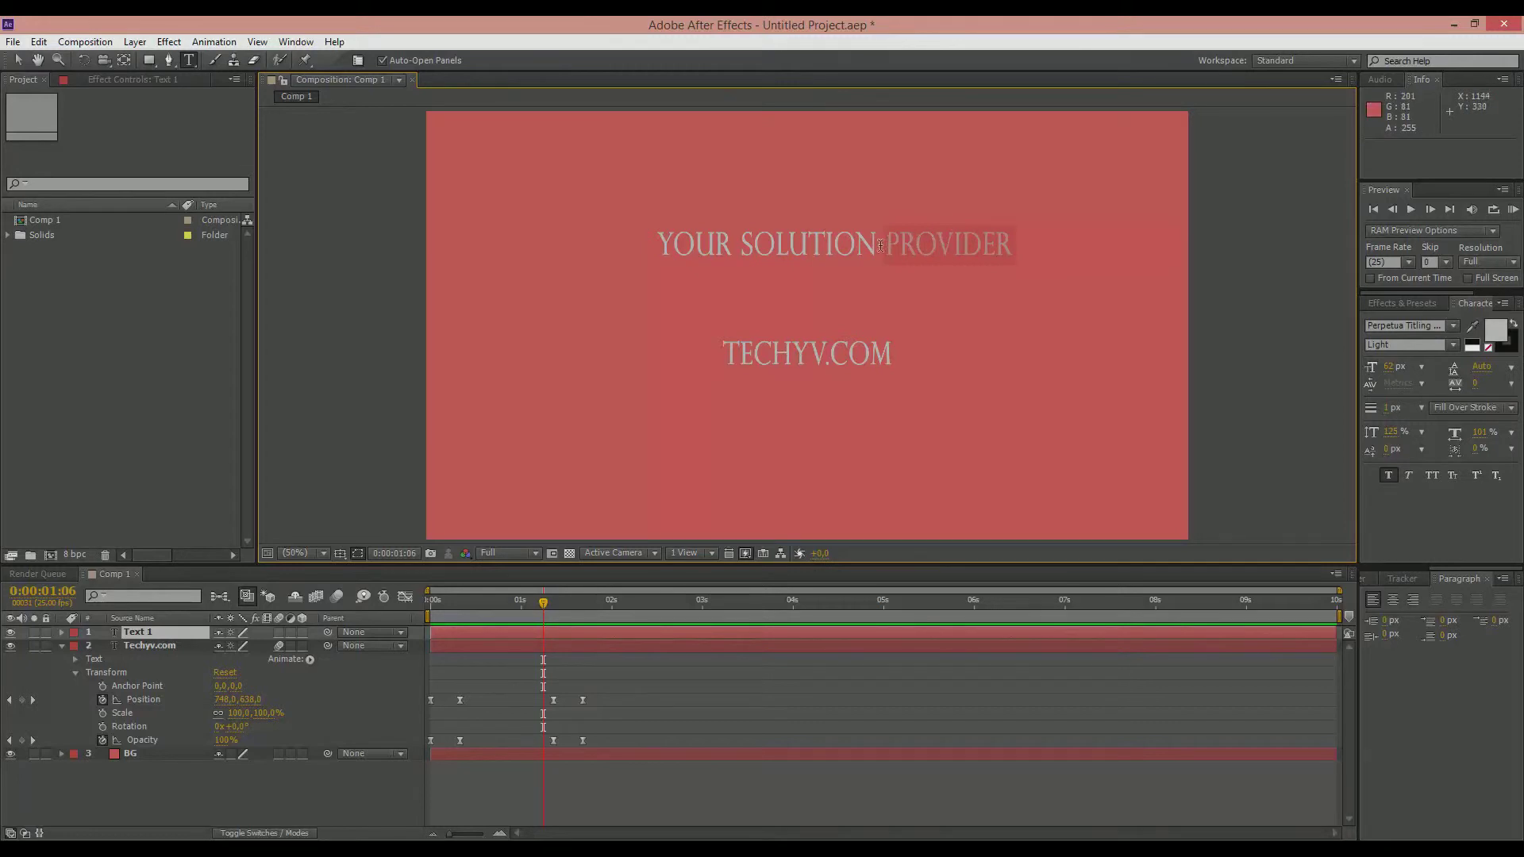
left_click_drag(884, 246, 1016, 246)
right_click(943, 240)
left_click(964, 274)
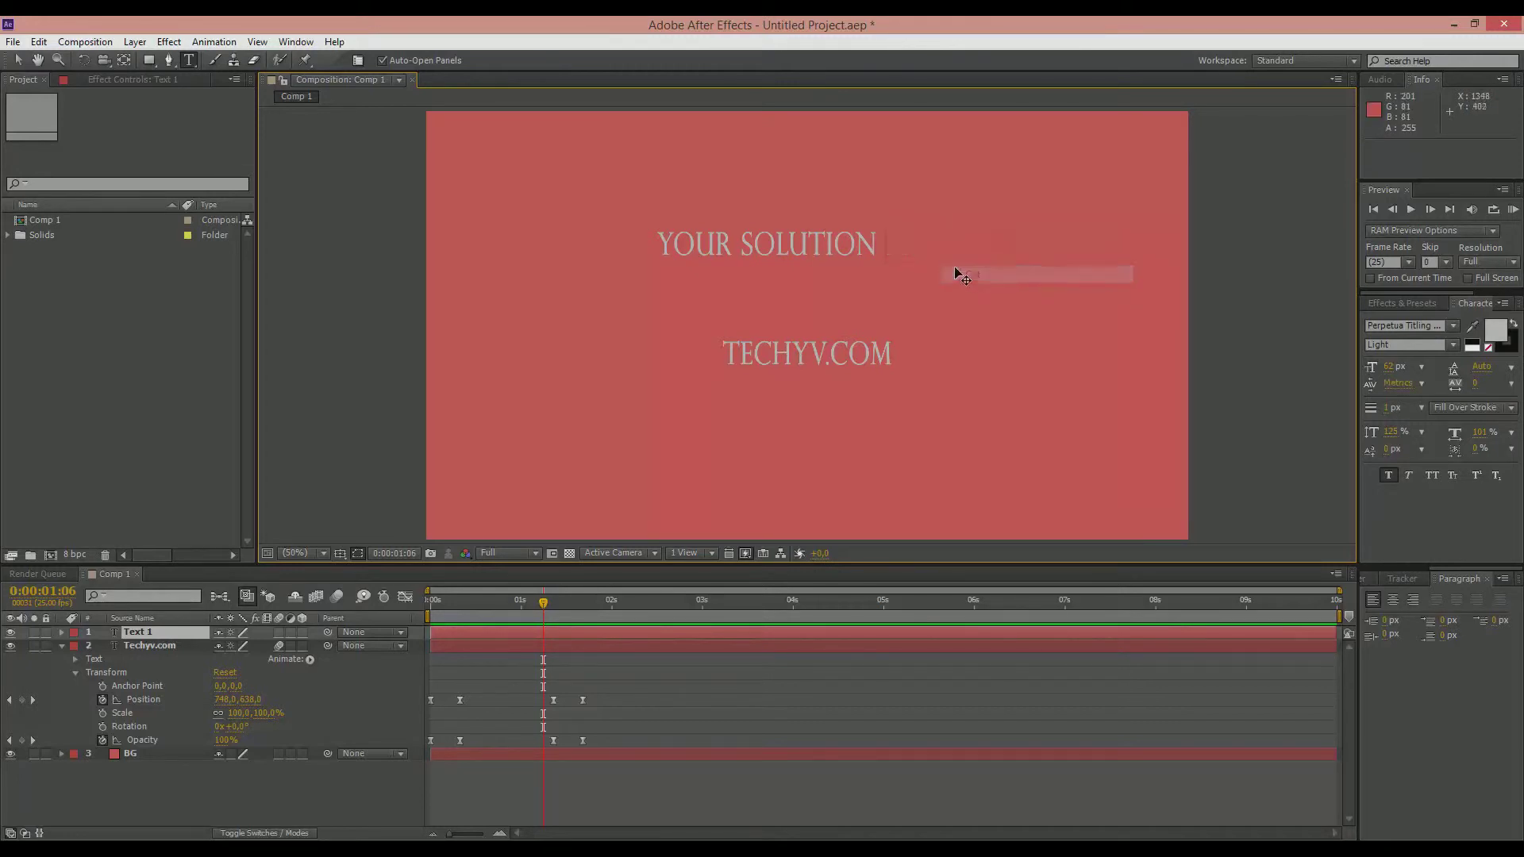
left_click(17, 60)
left_click_drag(658, 261, 542, 270)
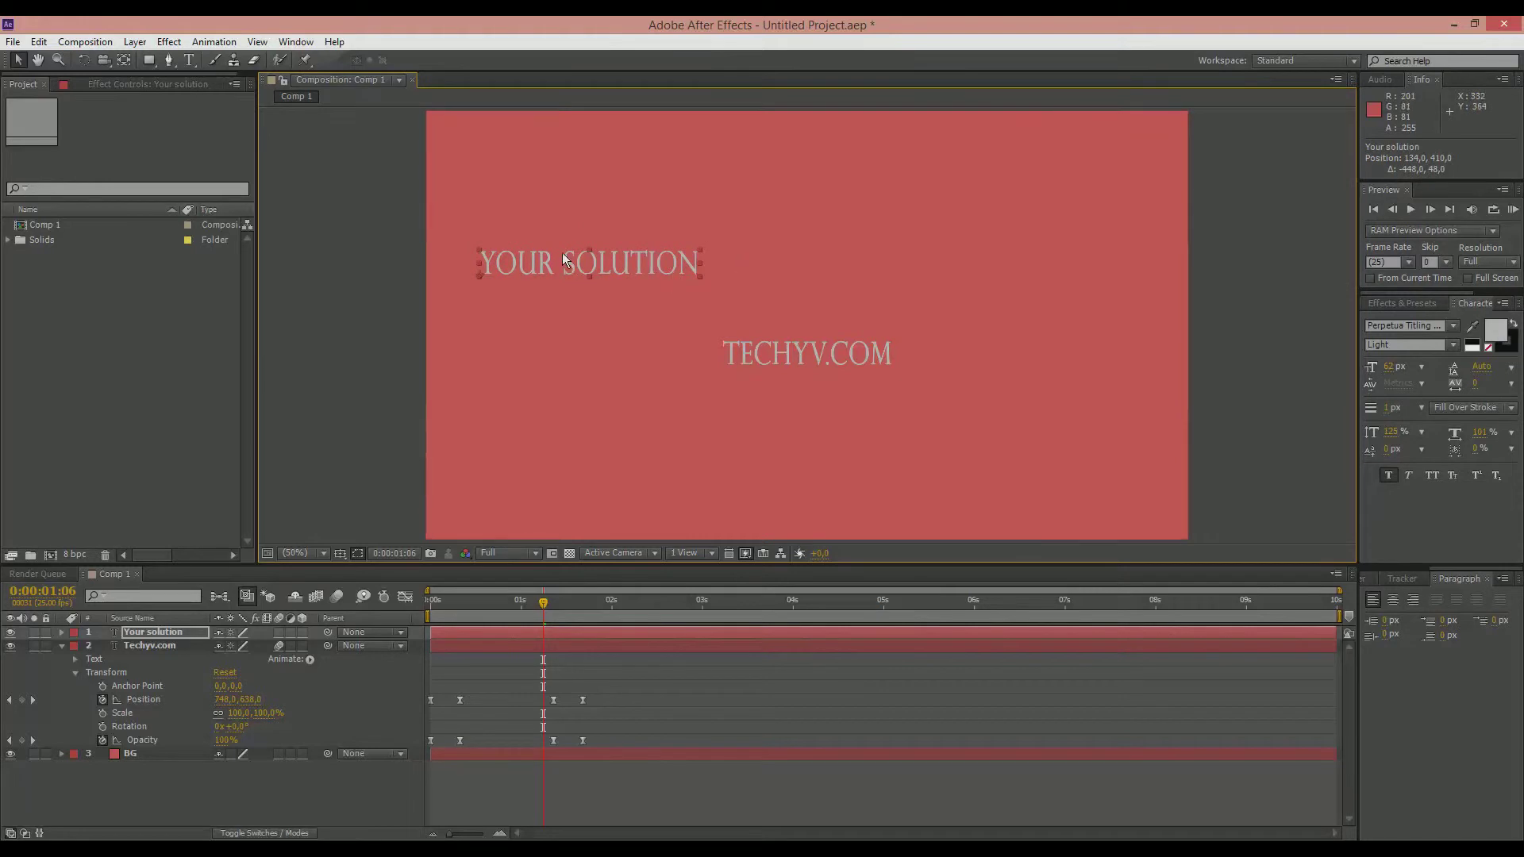
Step: Create a separate text layer beside YOUR SOLUTION and paste the word PROVIDER into it
left_click(763, 260)
key("ctrl+t")
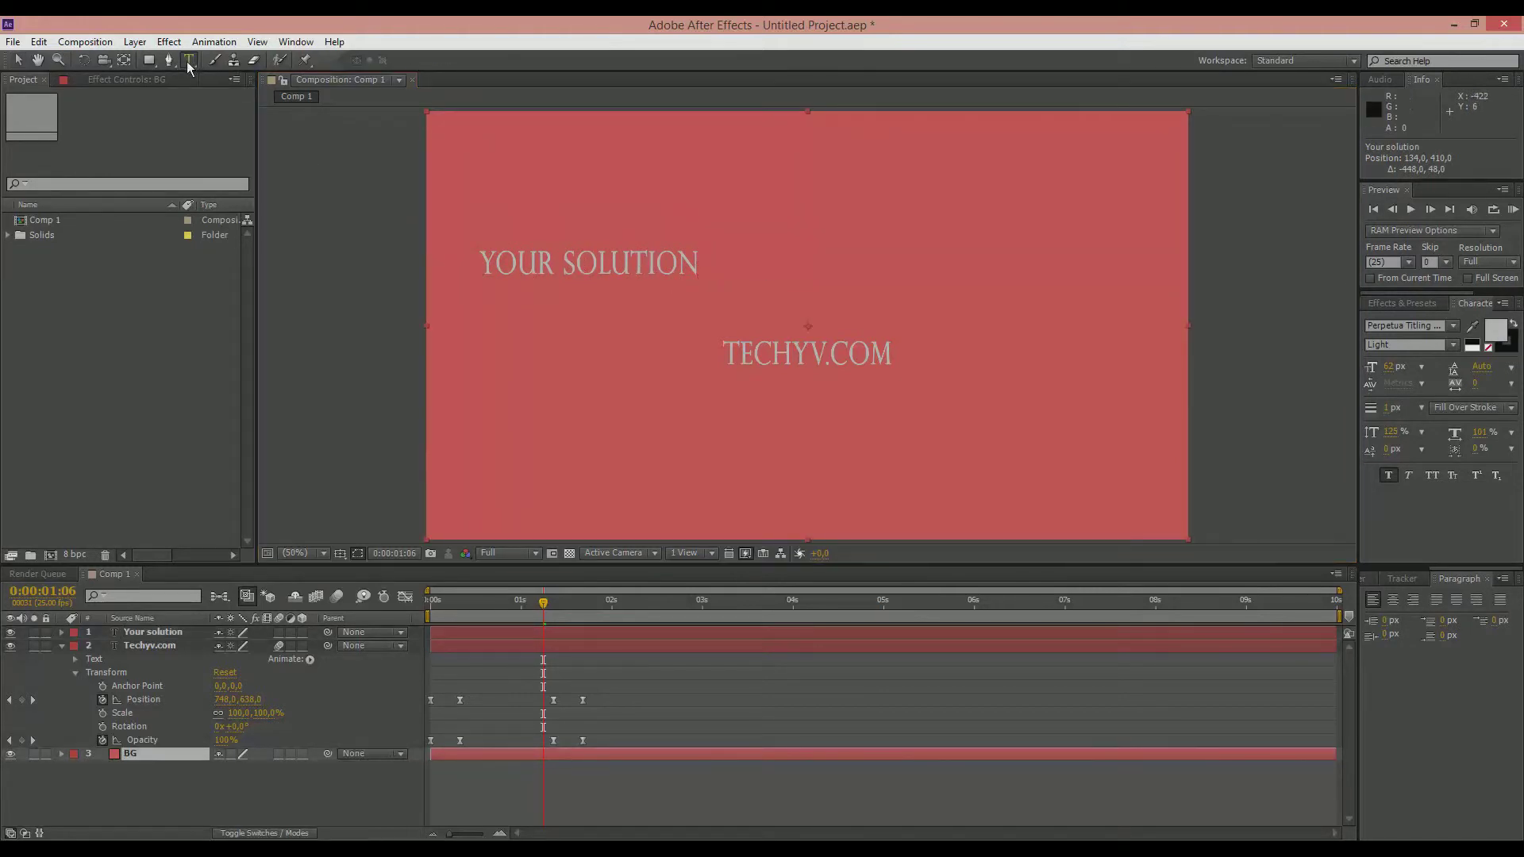
left_click(727, 257)
right_click(741, 264)
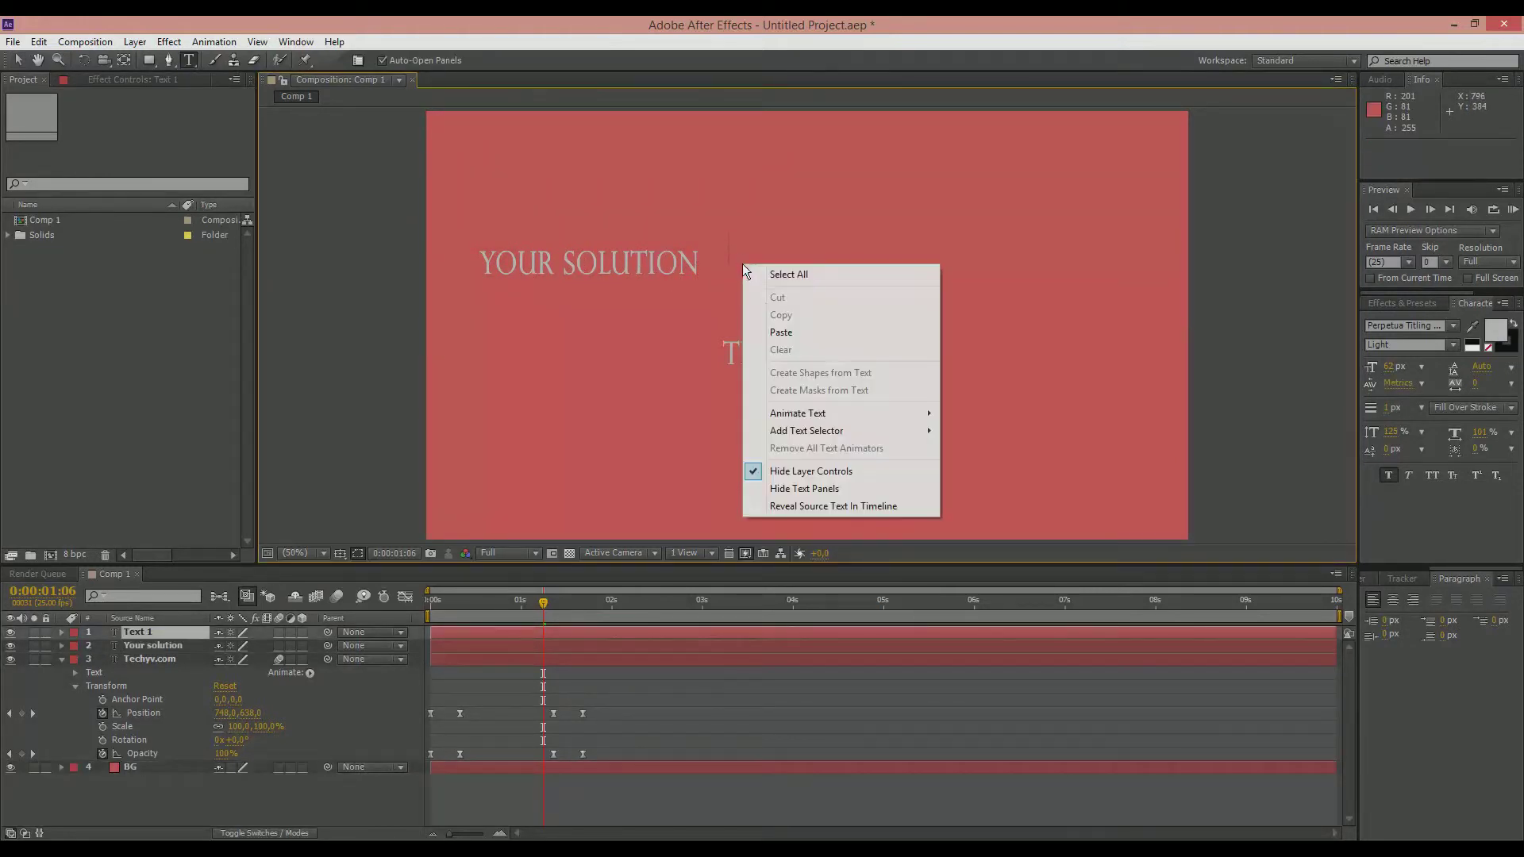
left_click(777, 332)
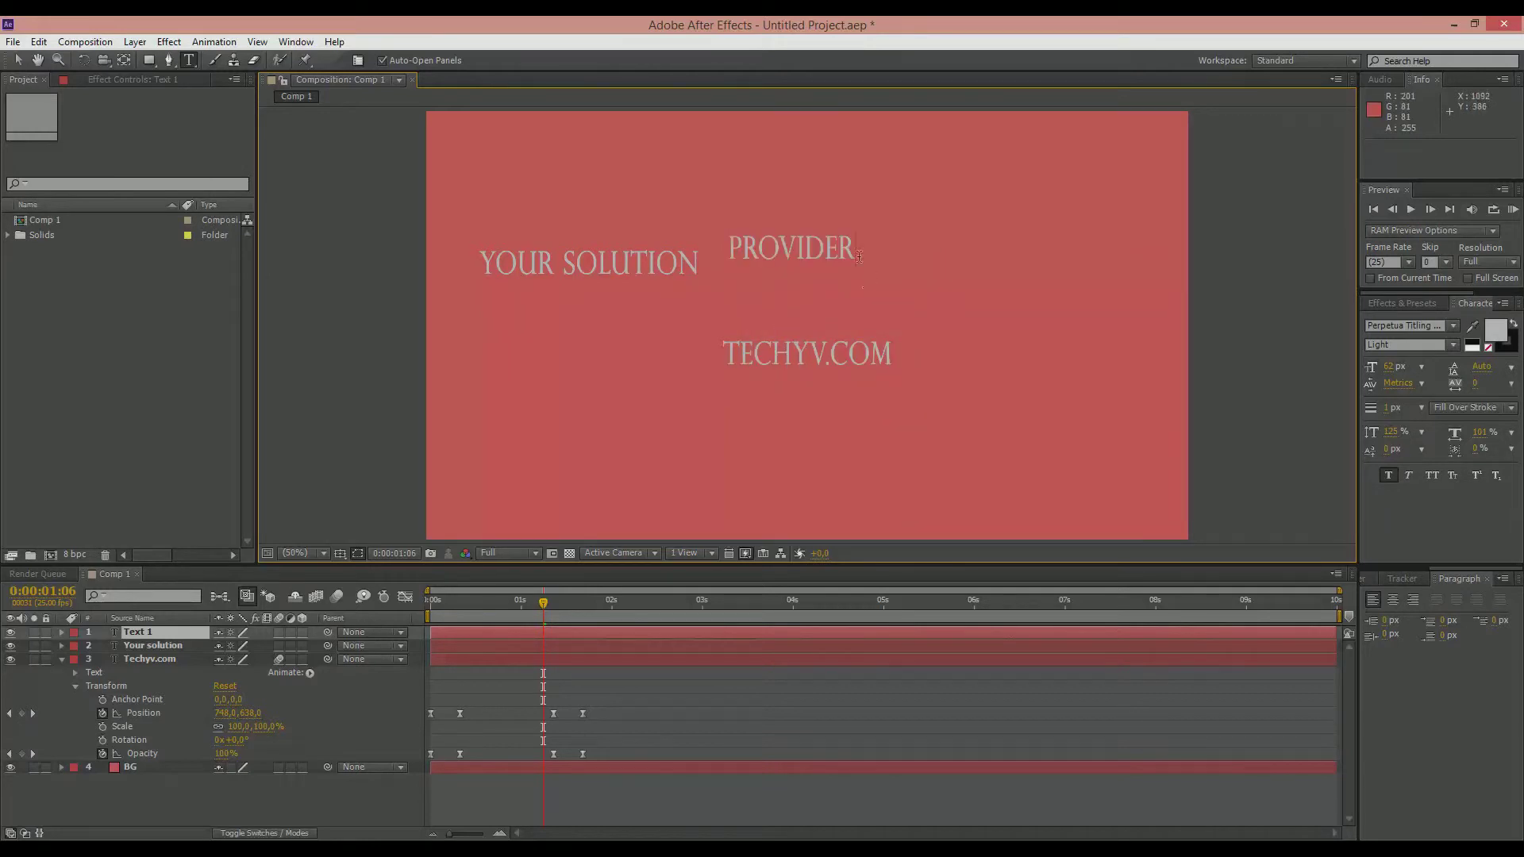
Step: Change the fill color of the word PROVIDER to dark gray 1A1A1C
left_click_drag(856, 253, 753, 253)
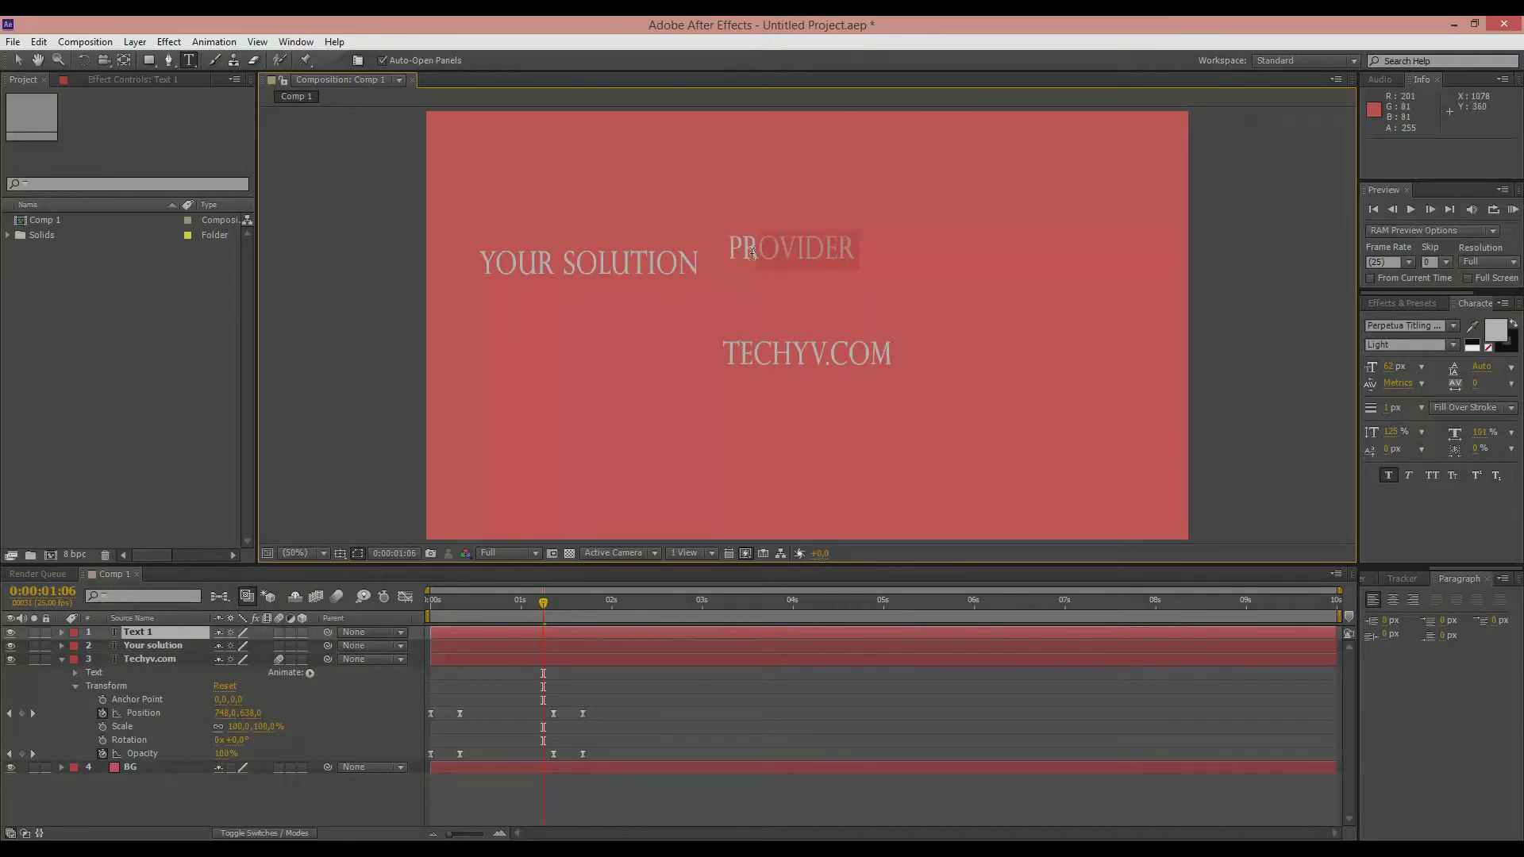
left_click(1494, 331)
mouse_move(317, 360)
left_mouse_down()
mouse_move(231, 397)
mouse_move(192, 510)
left_mouse_up()
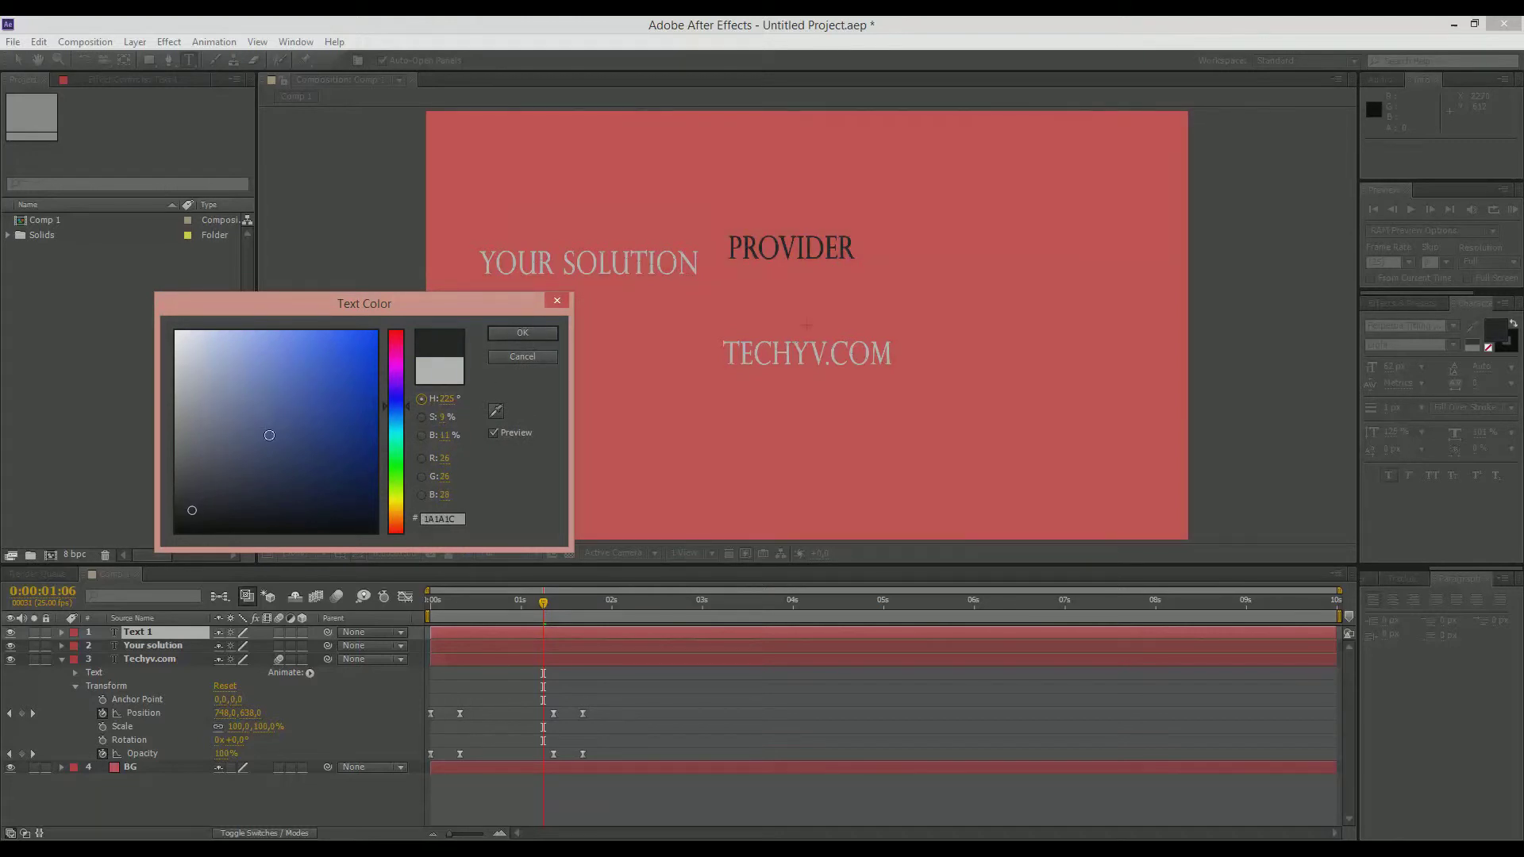
left_click(522, 334)
key("Escape")
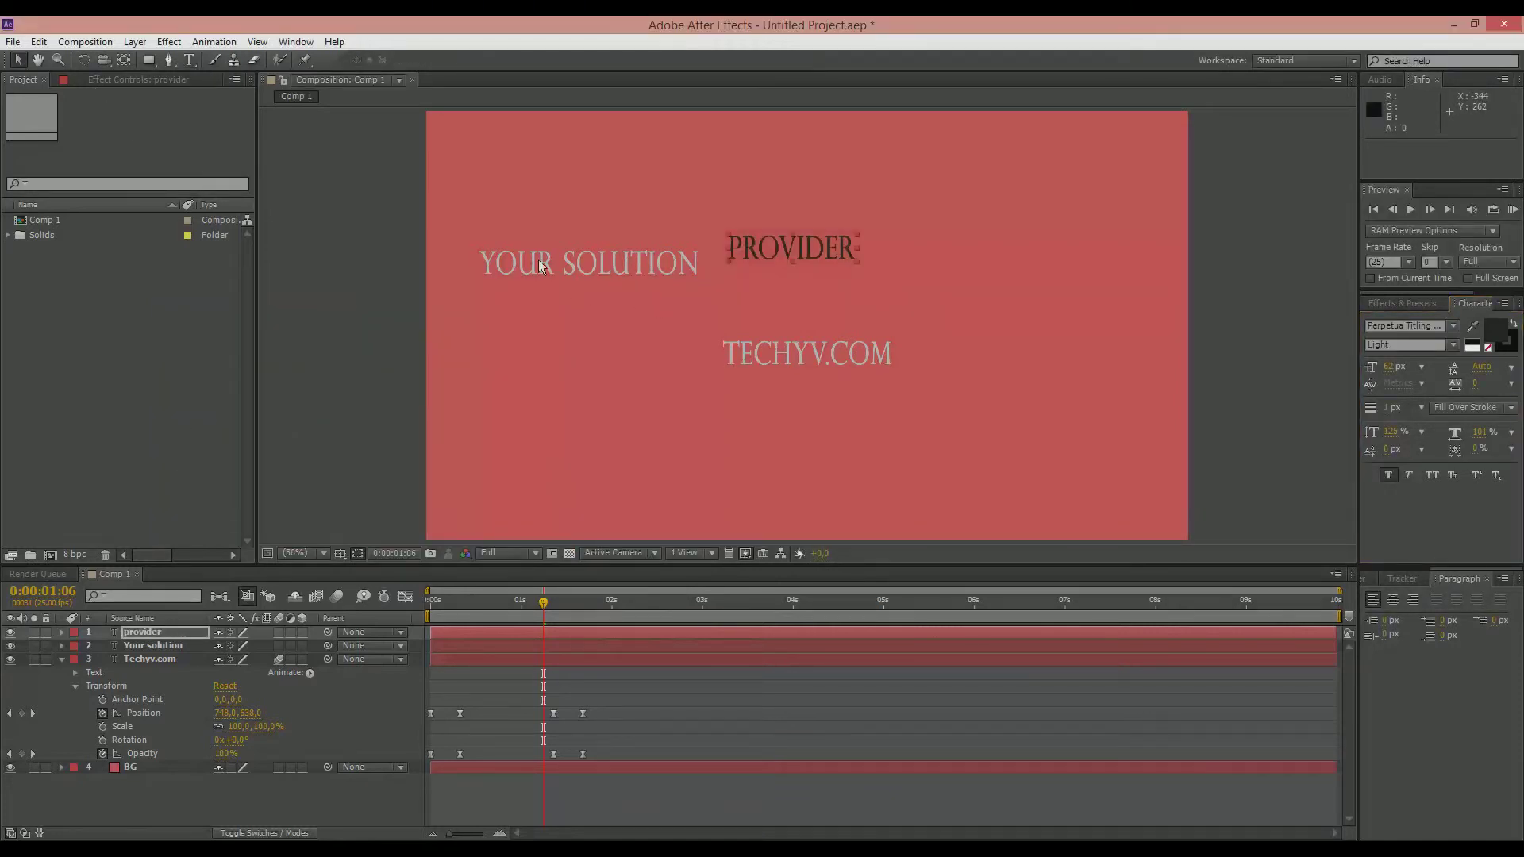
Step: Align YOUR SOLUTION and PROVIDER on one line just above Techyv.com, with PROVIDER at about 1054, 480
left_click_drag(749, 252, 871, 285)
left_click_drag(609, 258, 713, 278)
mouse_move(869, 284)
left_mouse_down()
mouse_move(769, 284)
mouse_move(891, 288)
mouse_move(821, 291)
mouse_move(863, 292)
left_mouse_up()
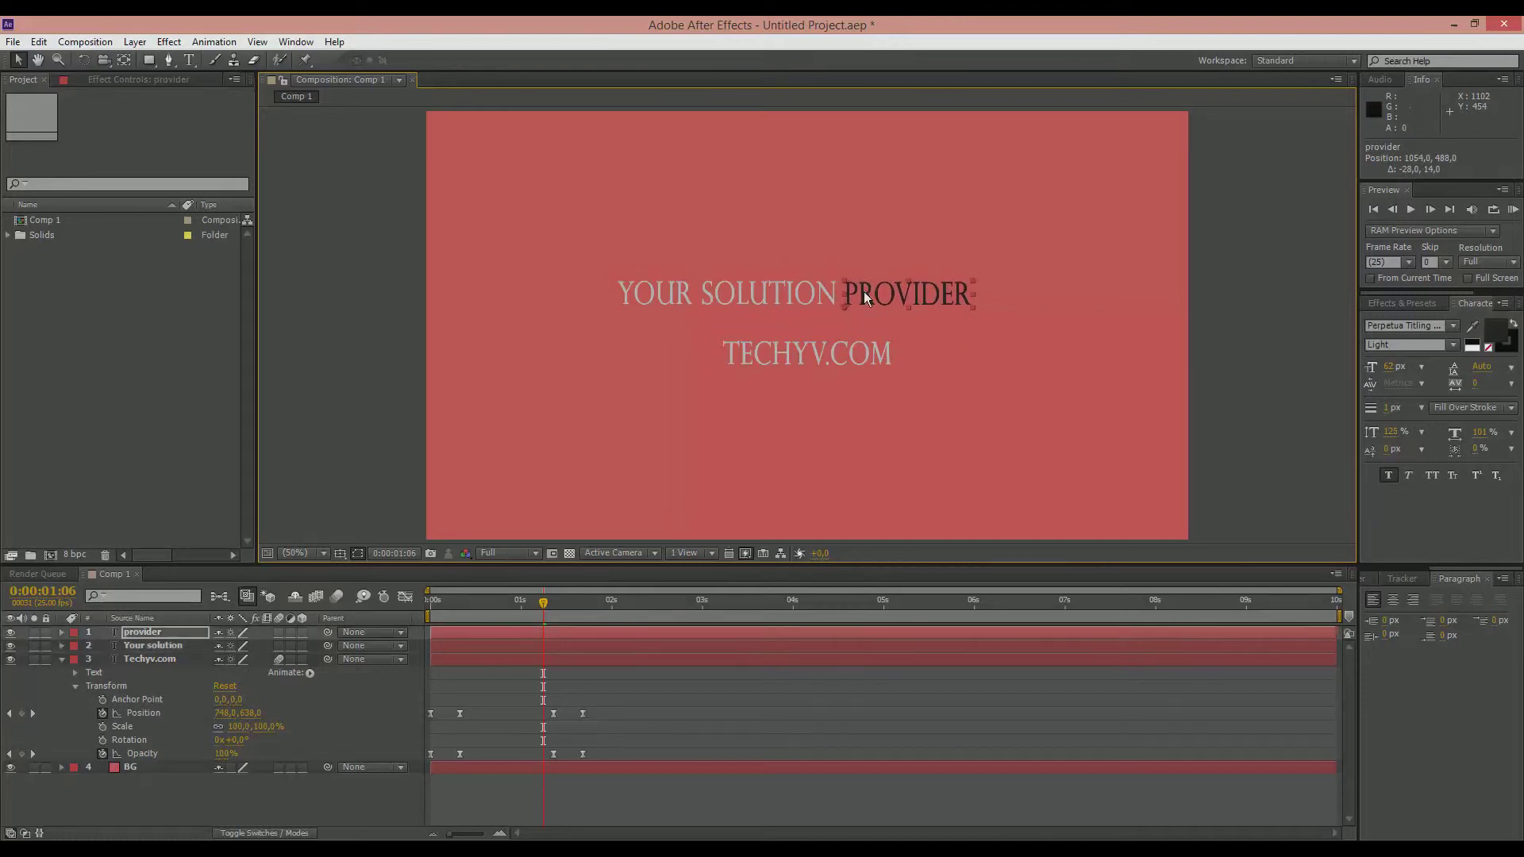
left_click(355, 289)
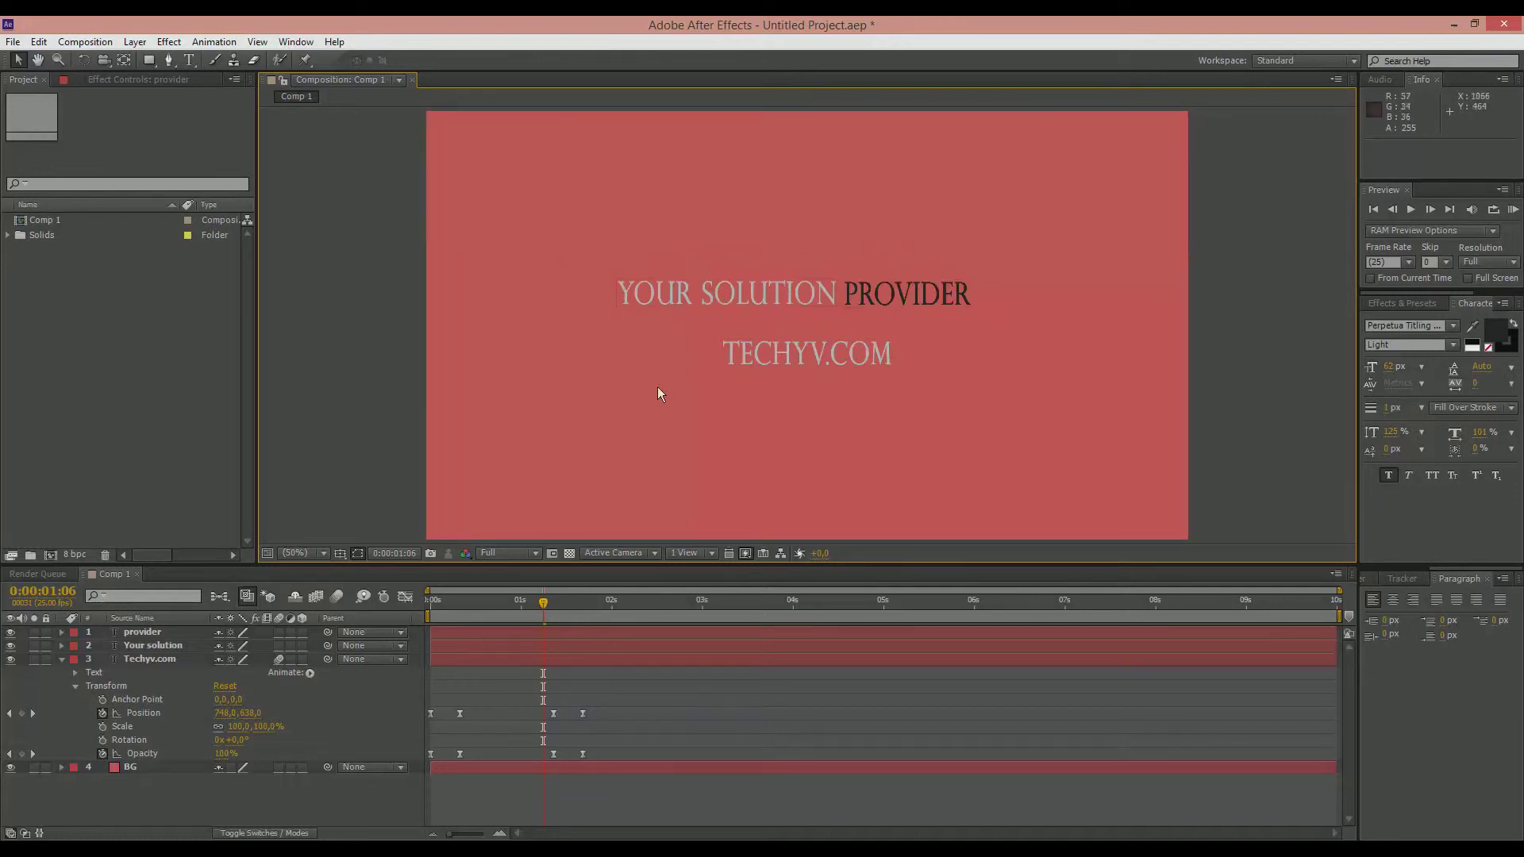
Step: Add a null object and rename its layer Your solution Provider
left_click(135, 42)
mouse_move(194, 61)
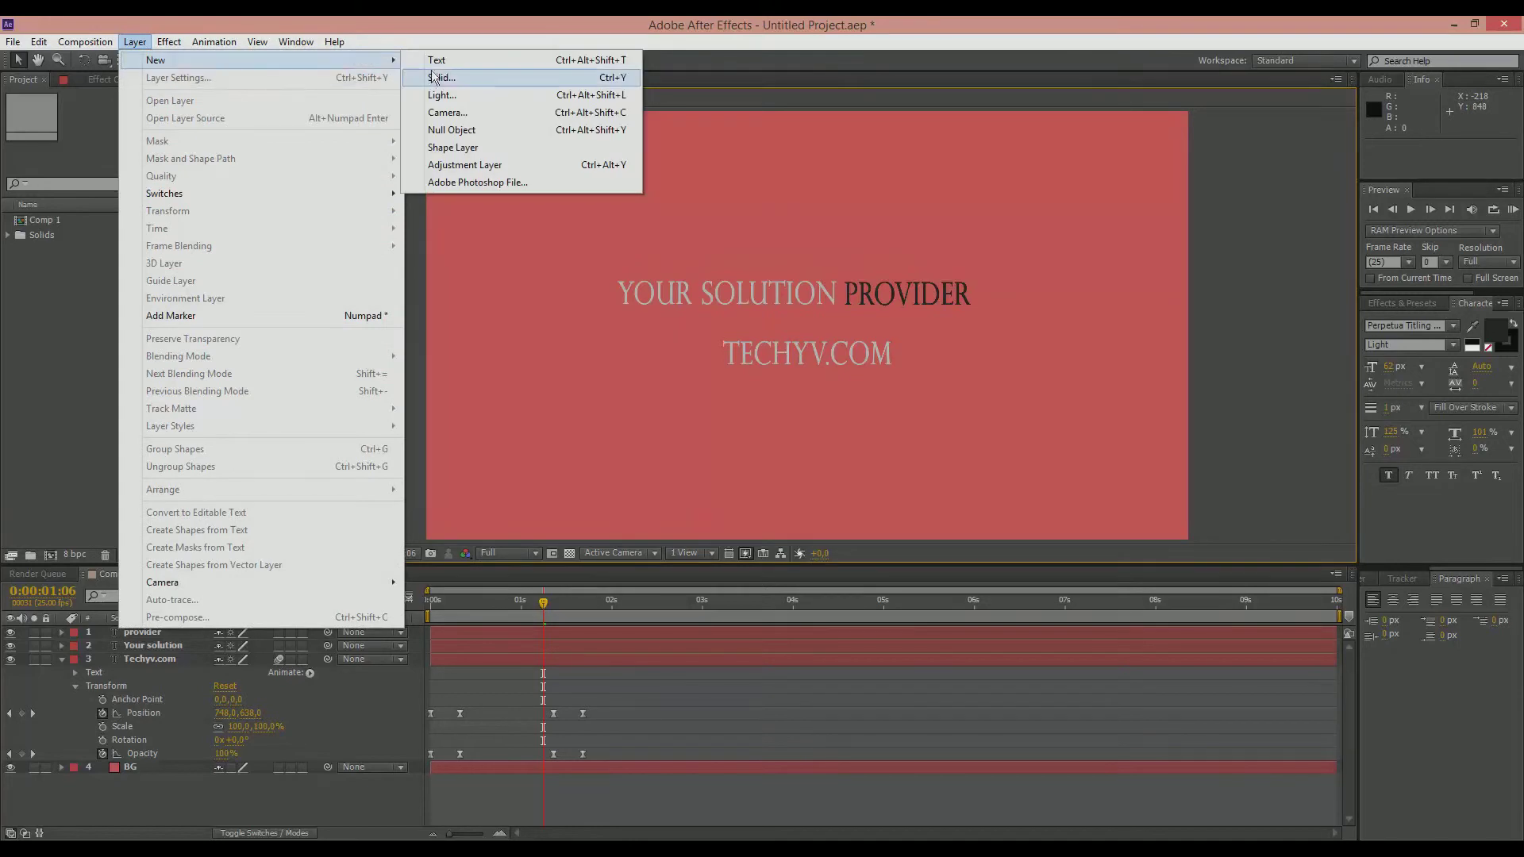
left_click(467, 130)
right_click(149, 631)
left_click(194, 620)
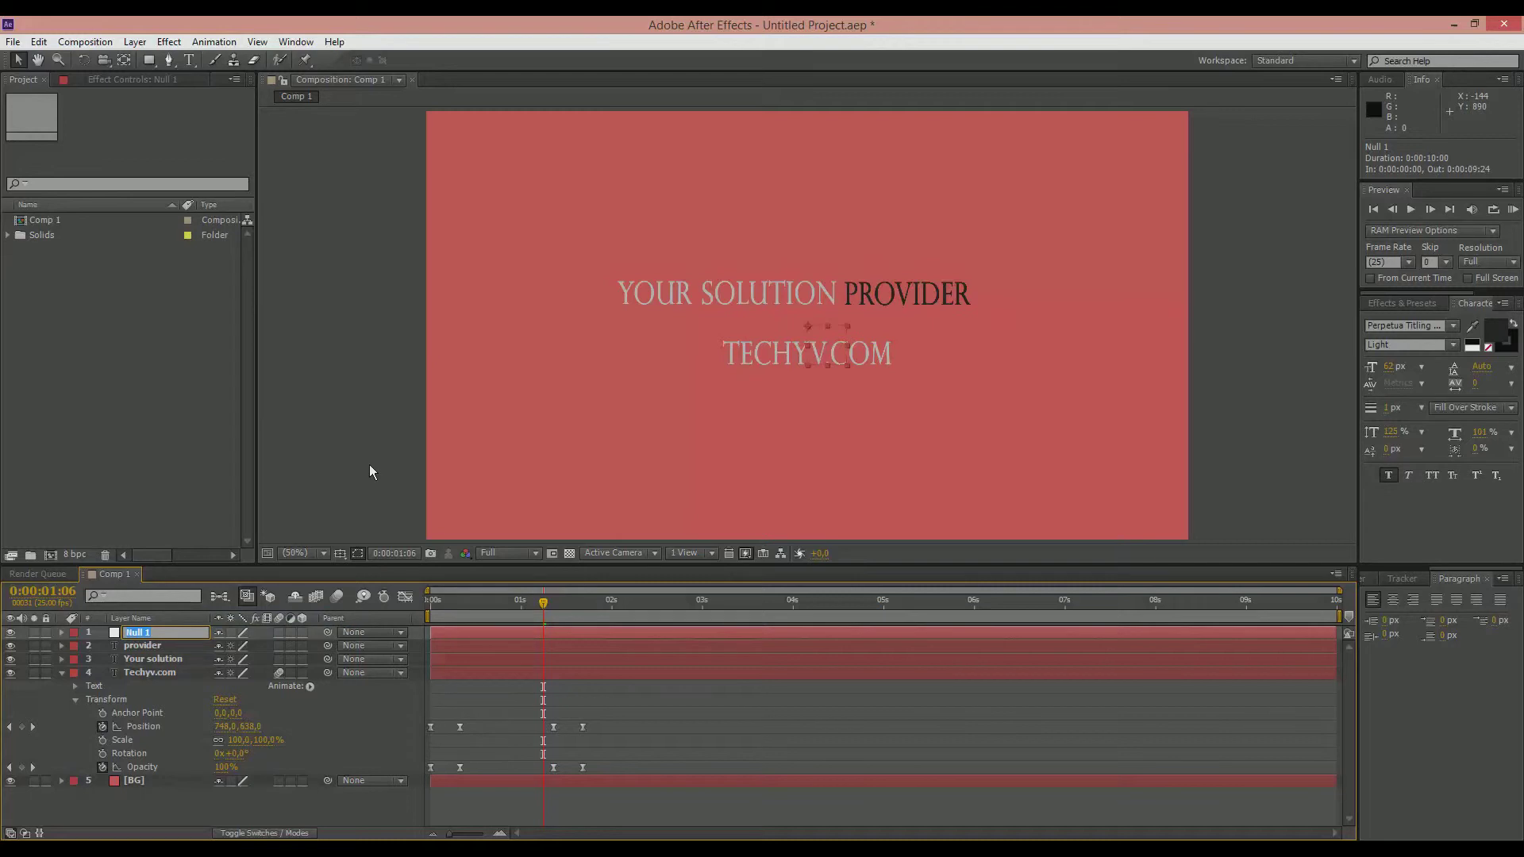
type("You")
type("r solution P")
type("rovider")
key("Return")
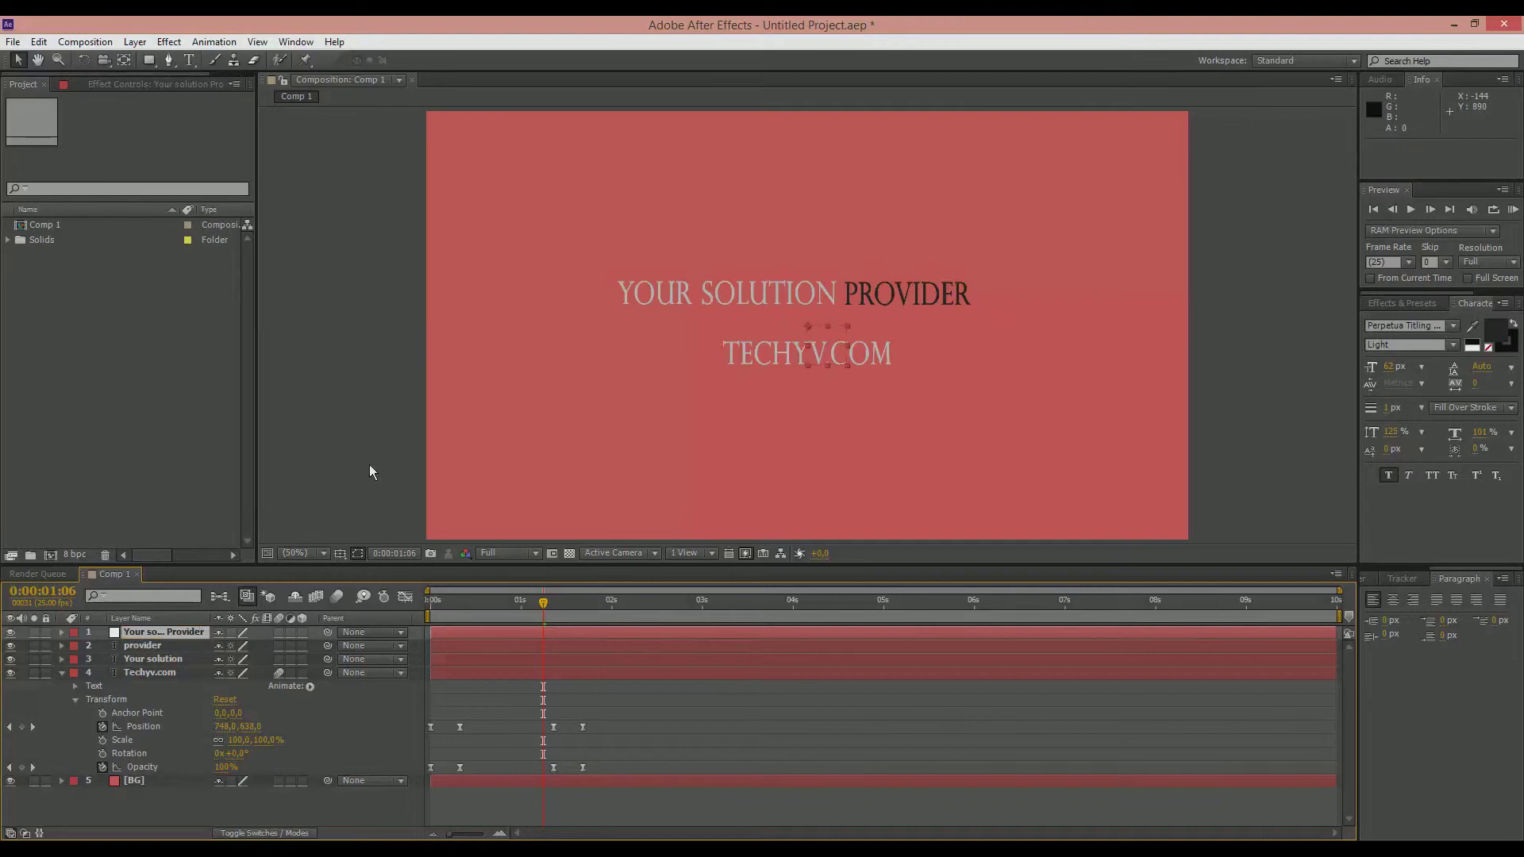
Step: Parent the provider and Your solution text layers to the Your solution Provider null
left_click(161, 647)
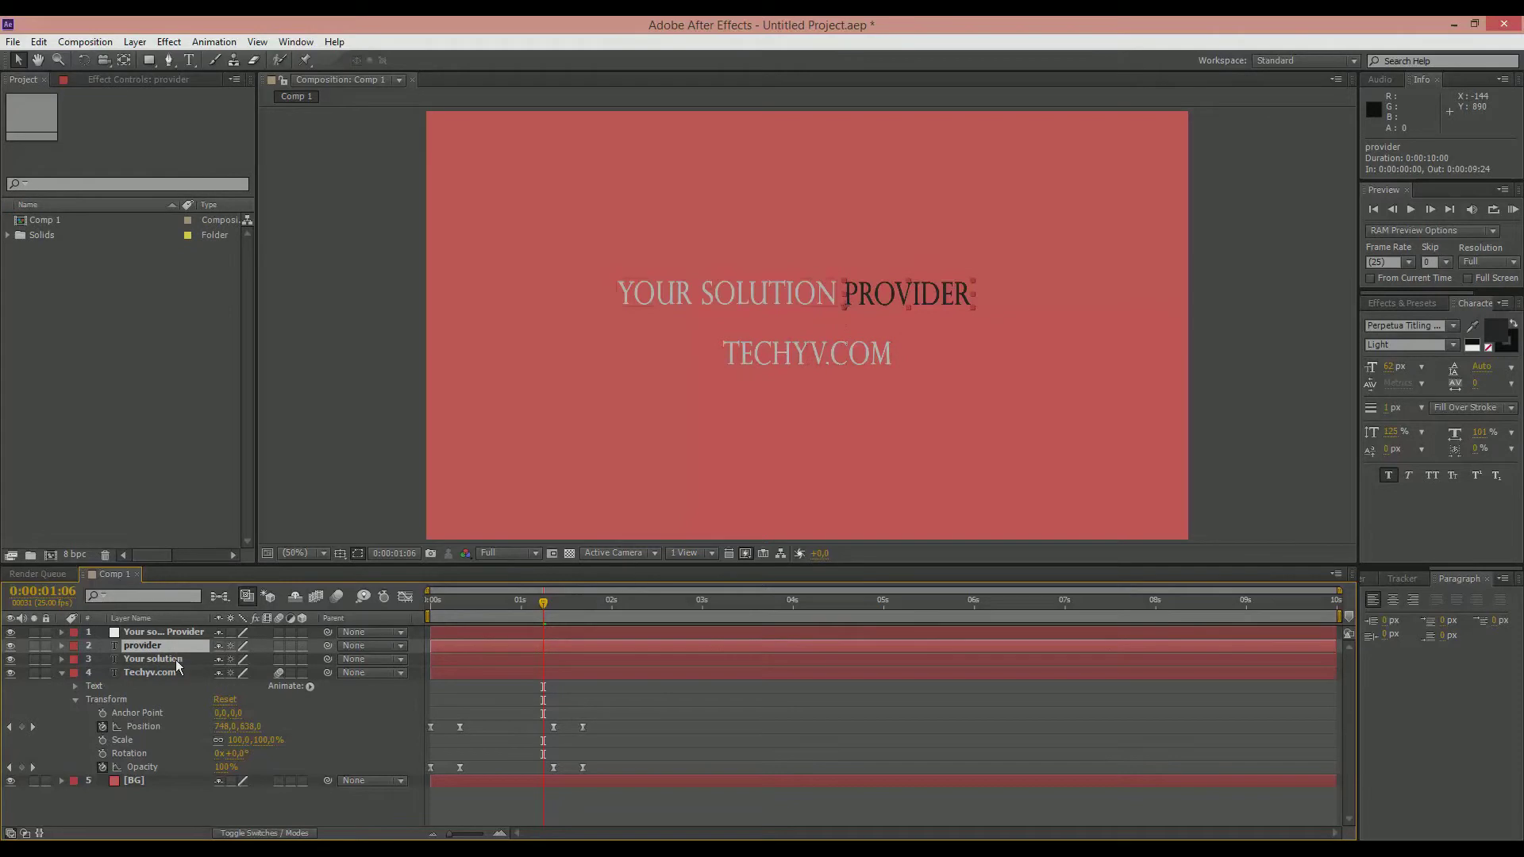
left_click(174, 659, "shift")
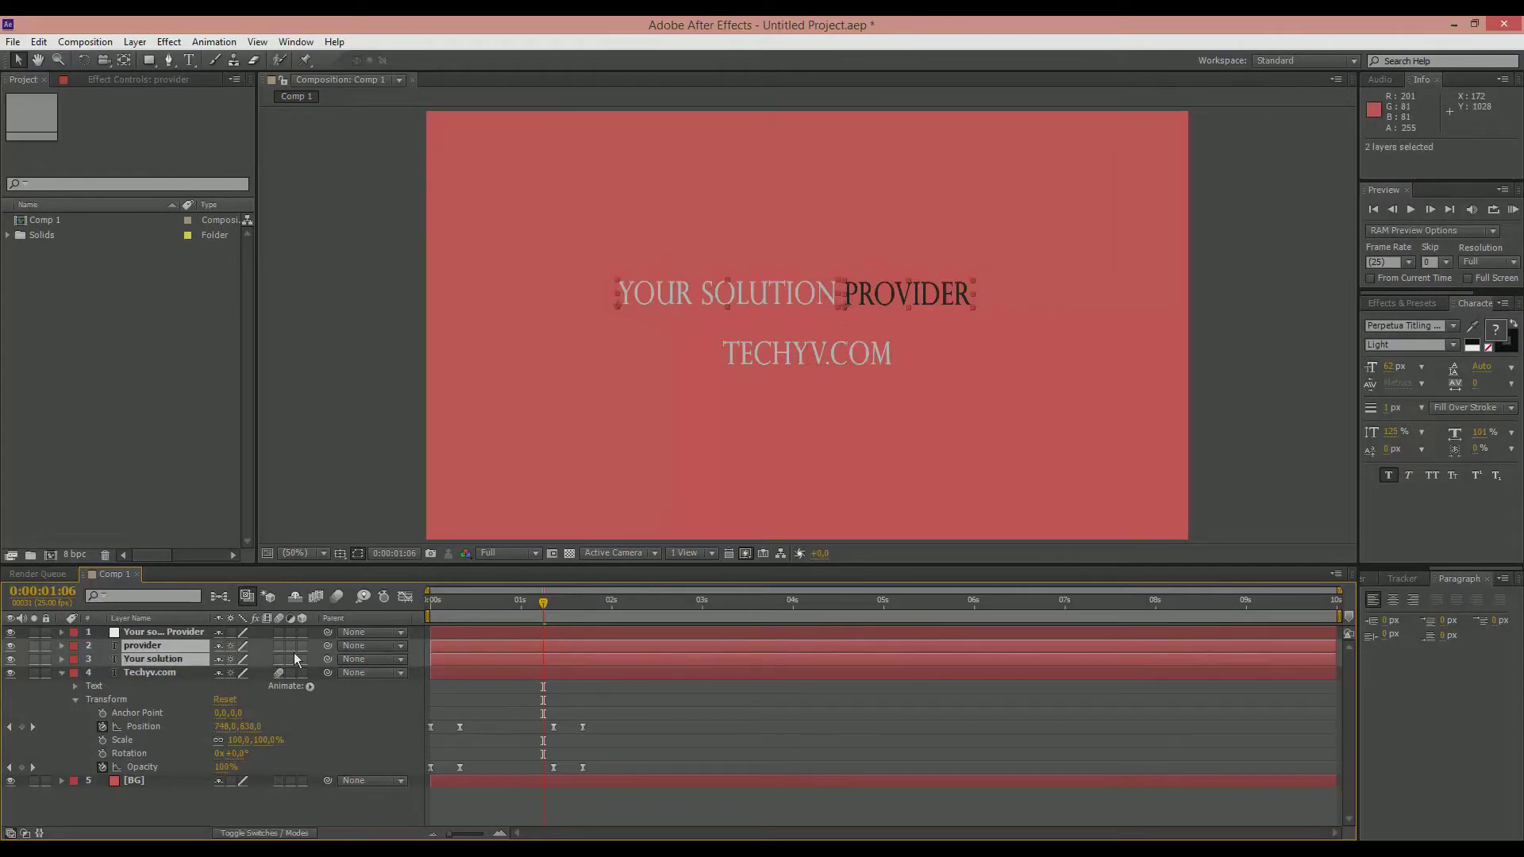
left_click_drag(328, 646, 139, 631)
left_click(174, 618)
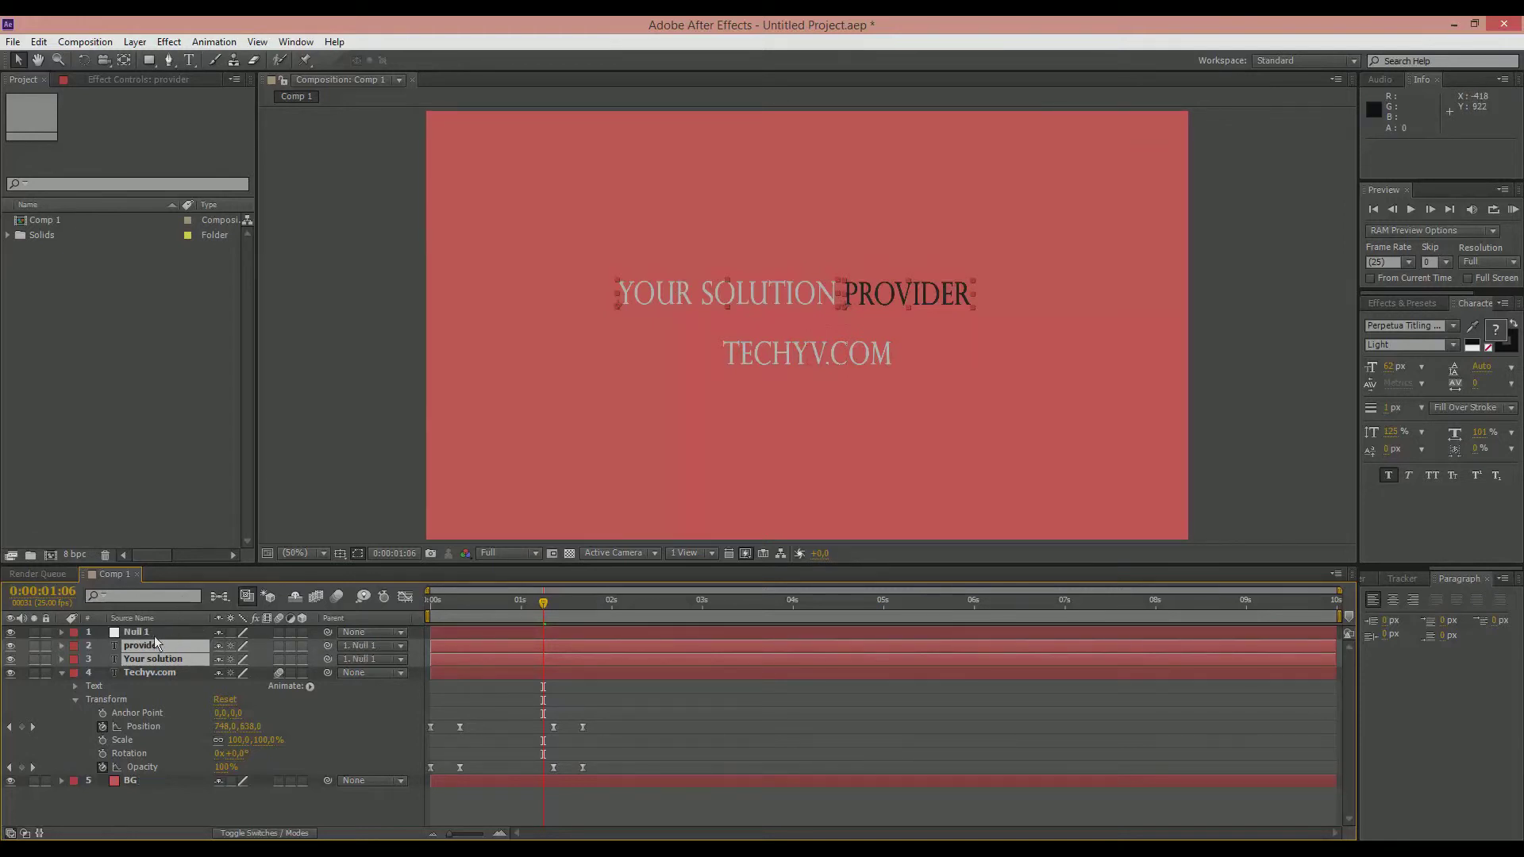
left_click(140, 631)
right_click(144, 630)
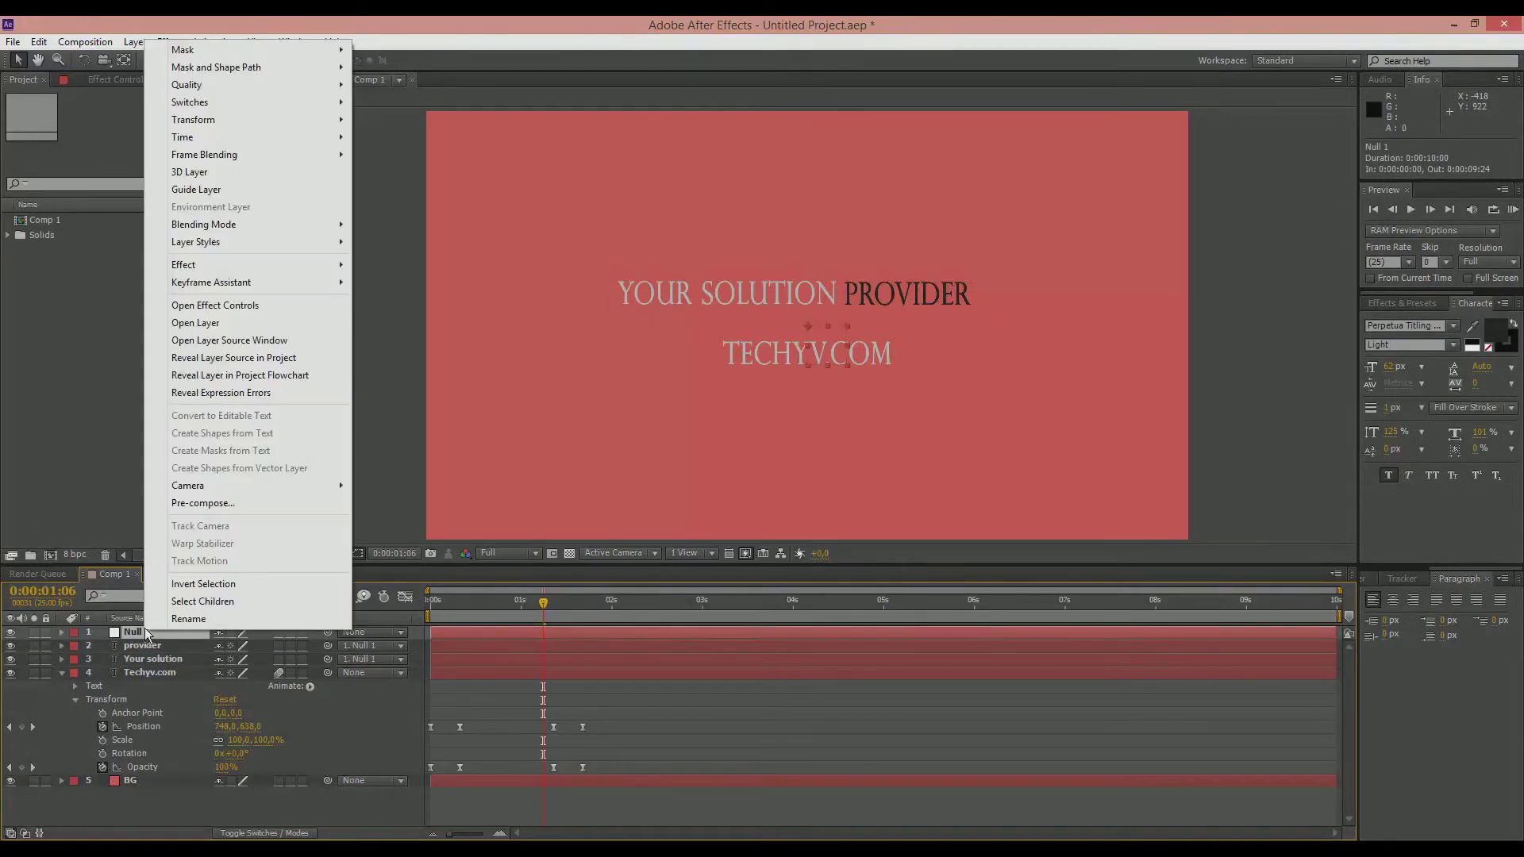
left_click(159, 621)
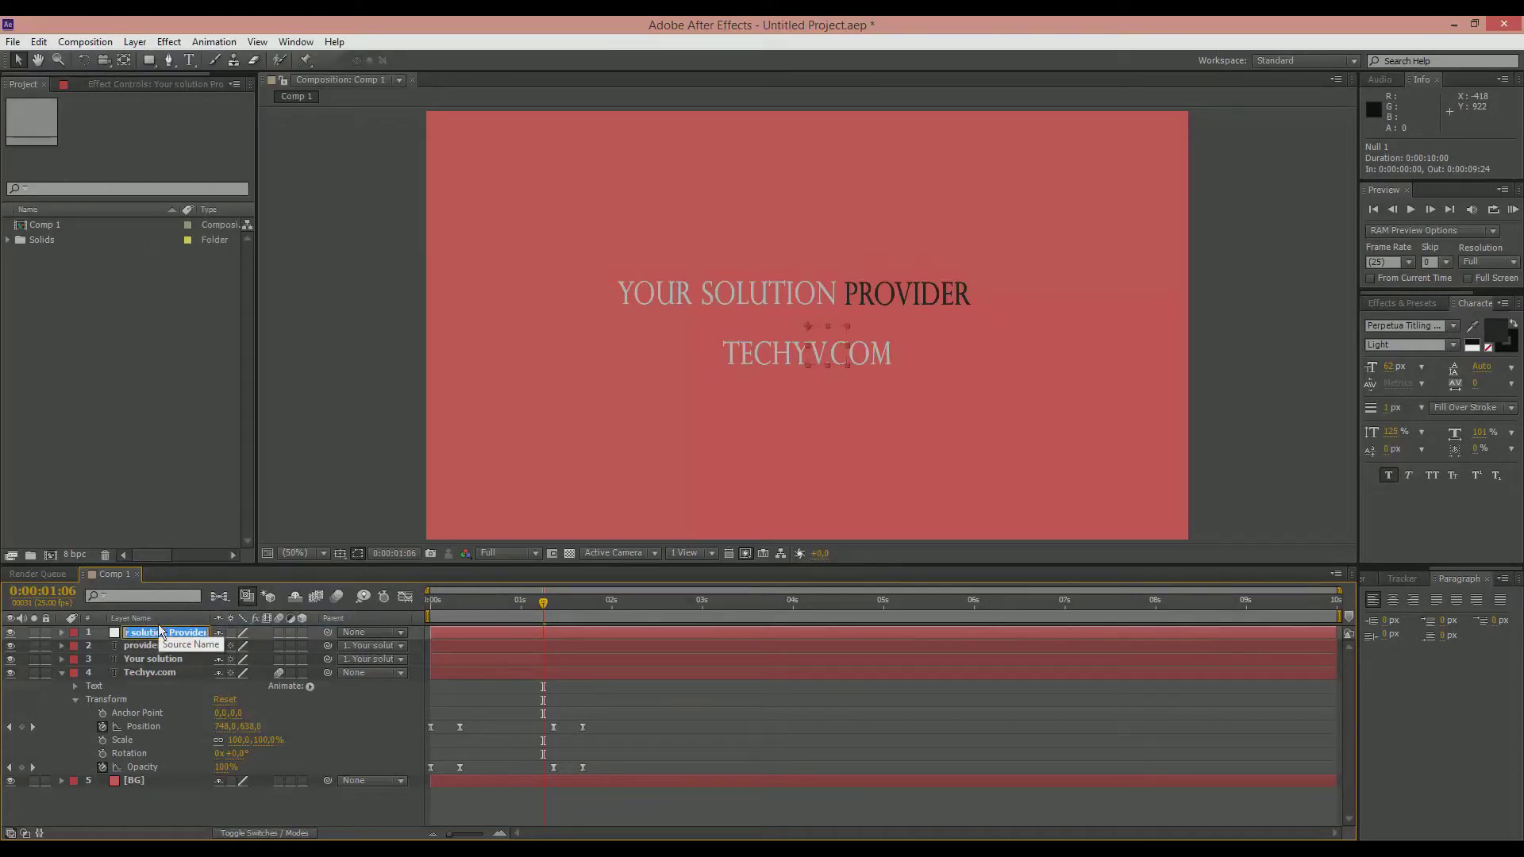
Step: Move the null so that both tagline words shift closer above Techyv.com, at position 994, 592
left_click(179, 668)
left_click(174, 633)
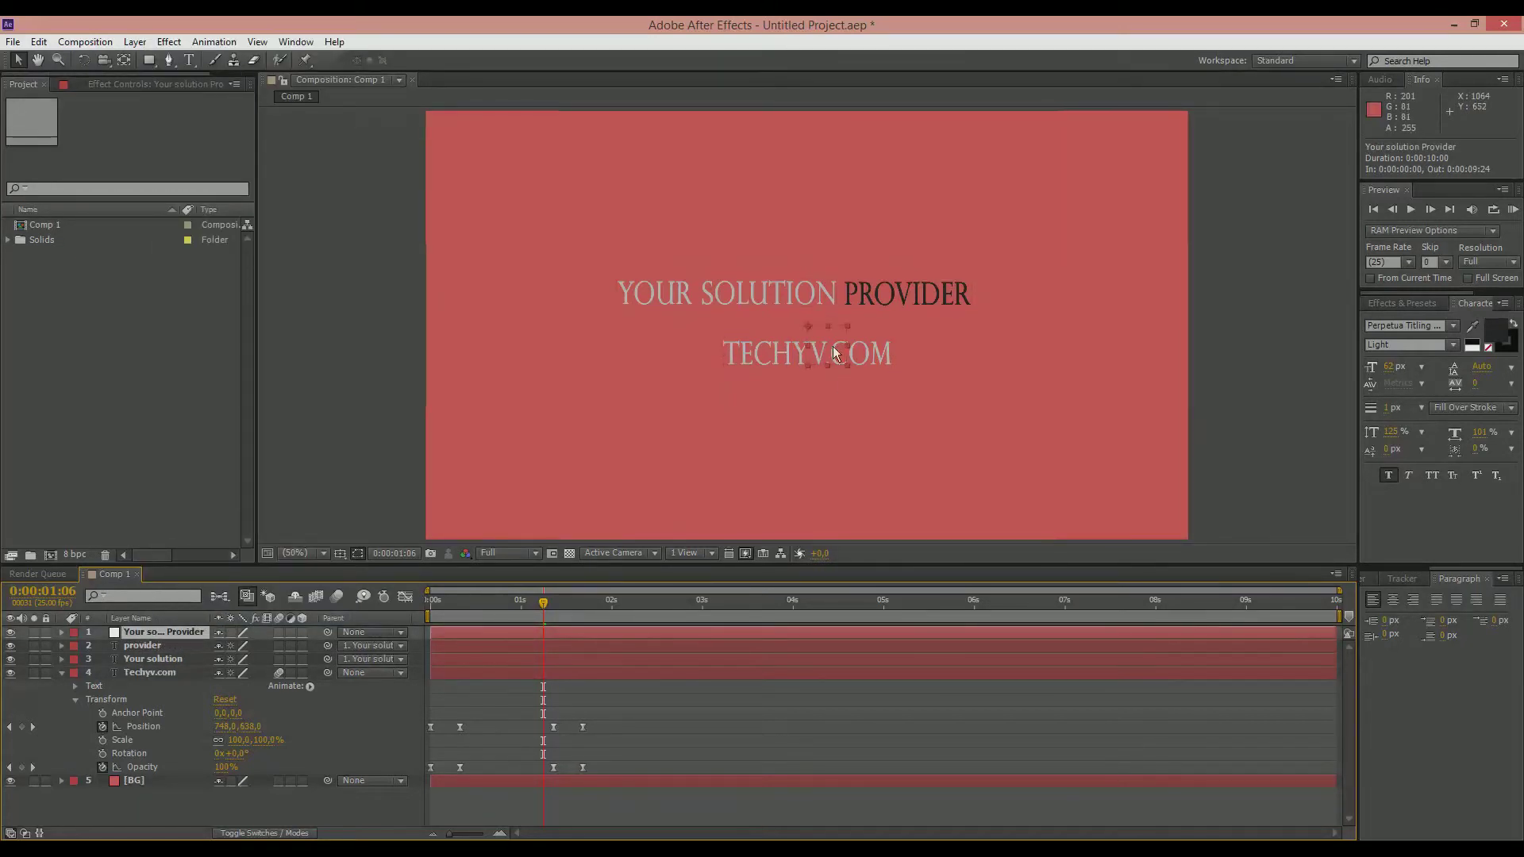
mouse_move(827, 339)
left_mouse_down()
mouse_move(817, 357)
mouse_move(820, 321)
mouse_move(846, 348)
mouse_move(833, 354)
mouse_move(853, 355)
mouse_move(826, 349)
mouse_move(839, 356)
left_mouse_up()
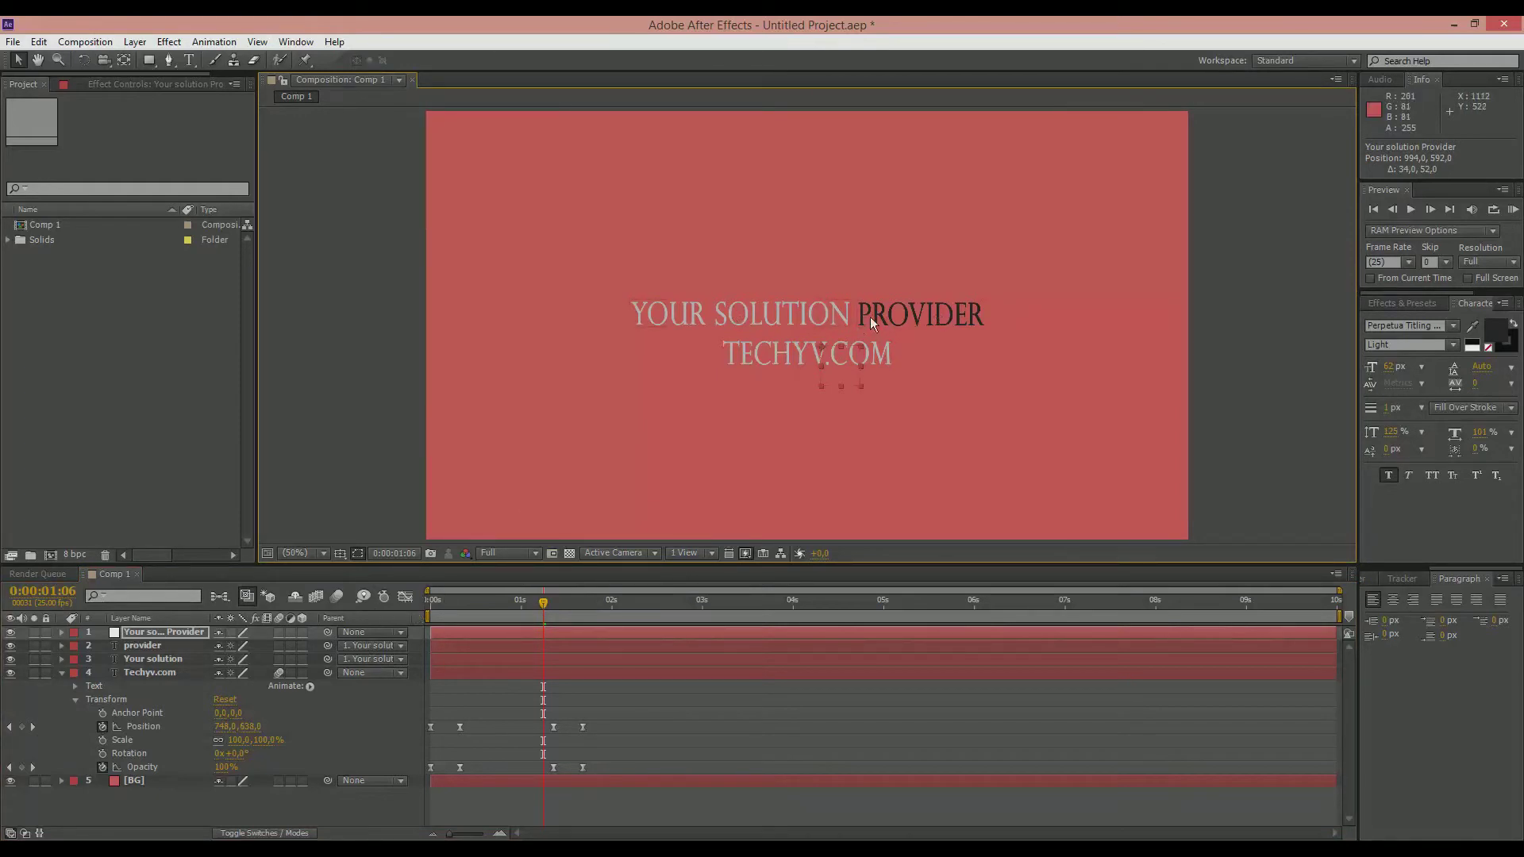
Step: Try changing the opacity of the Your solution Provider null through its transform properties
left_click(59, 633)
left_click(60, 631)
left_click(75, 646)
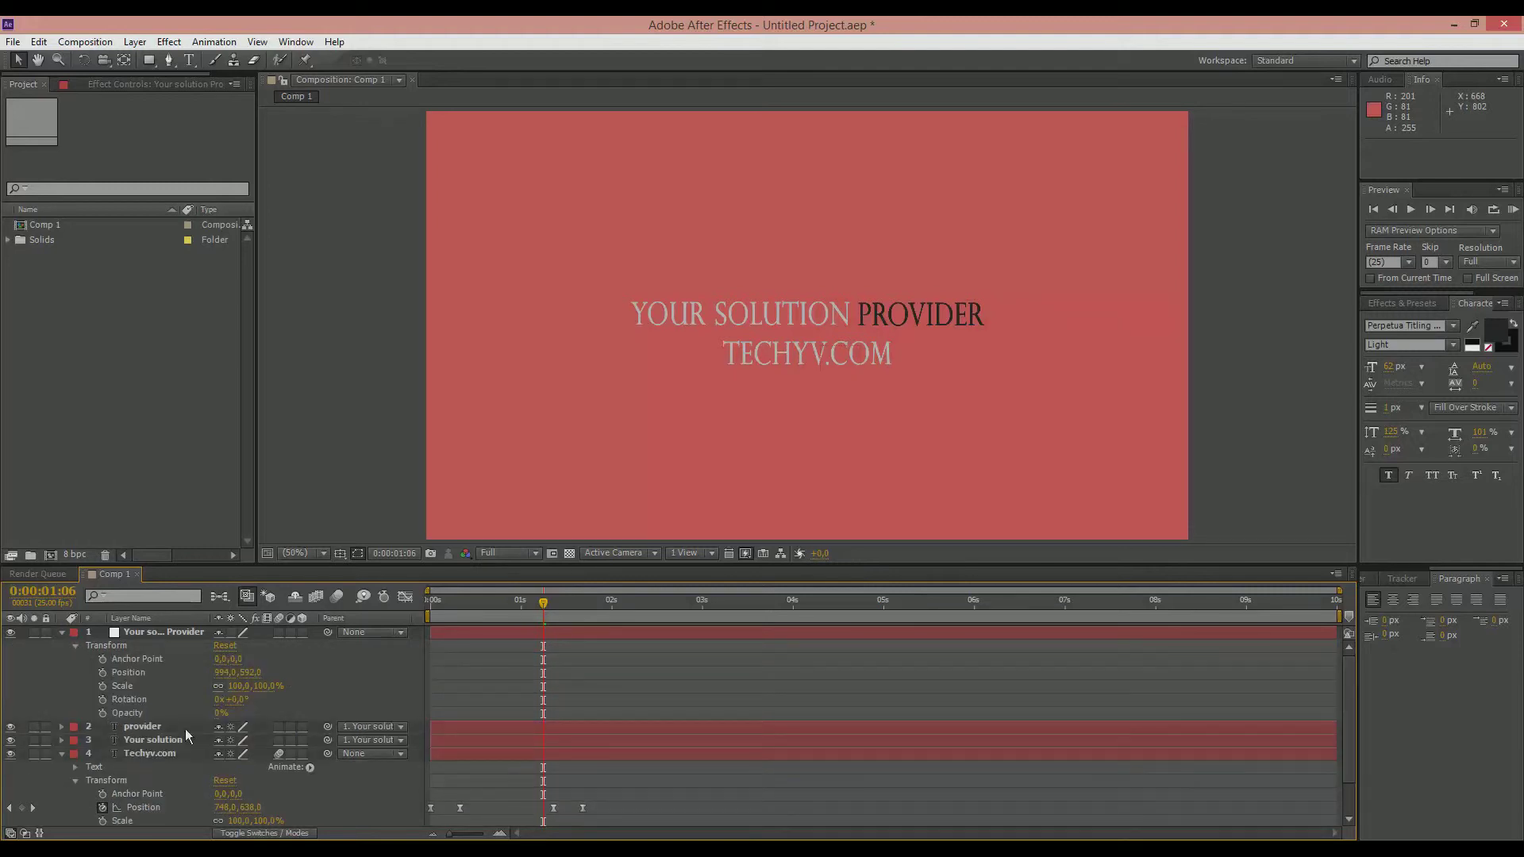
left_click_drag(219, 713, 265, 711)
left_click(129, 713)
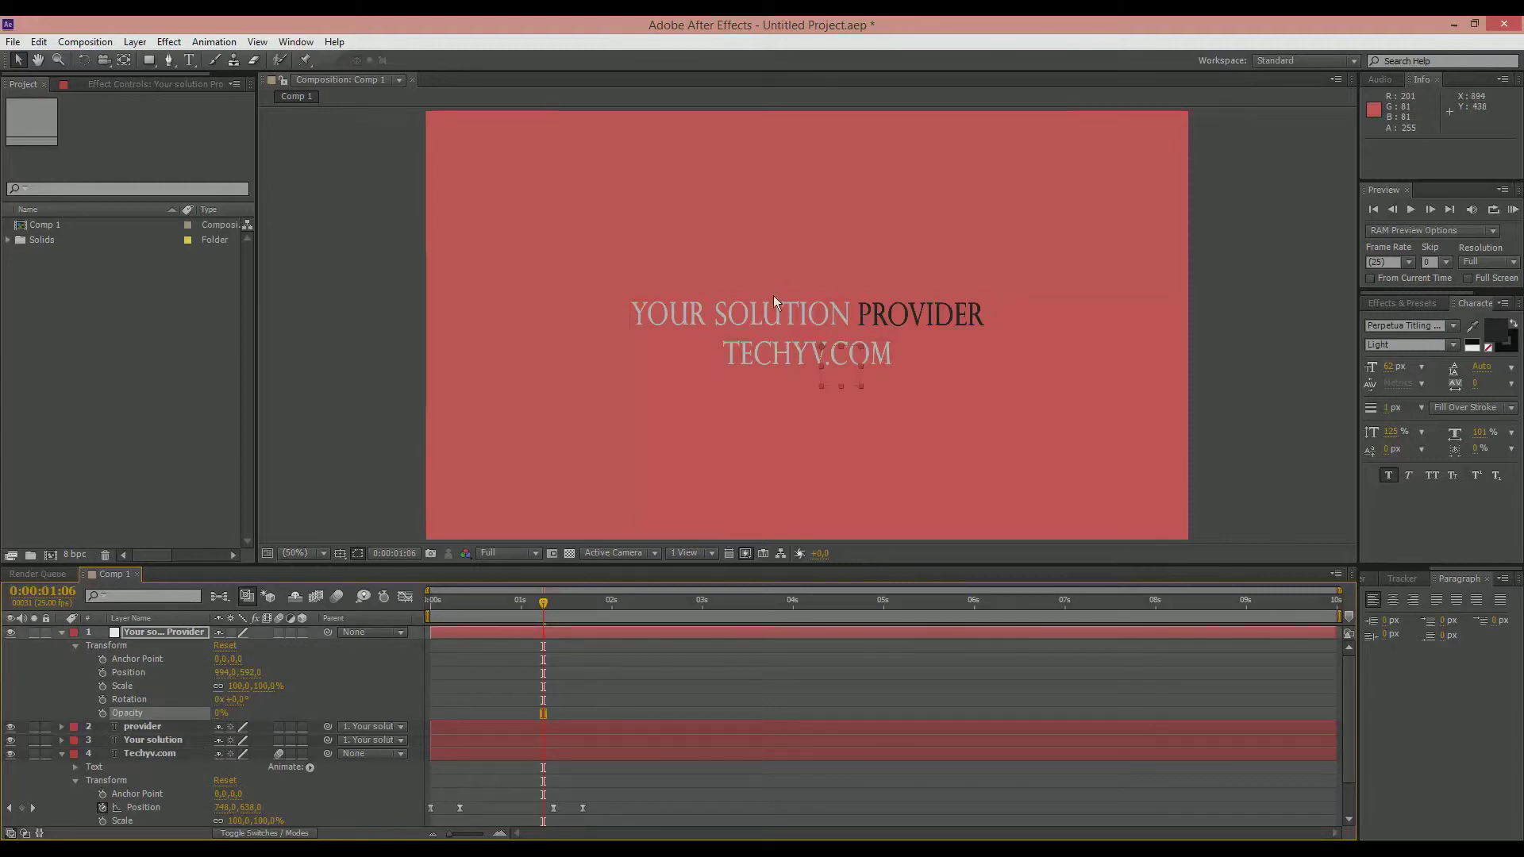
left_click(63, 634)
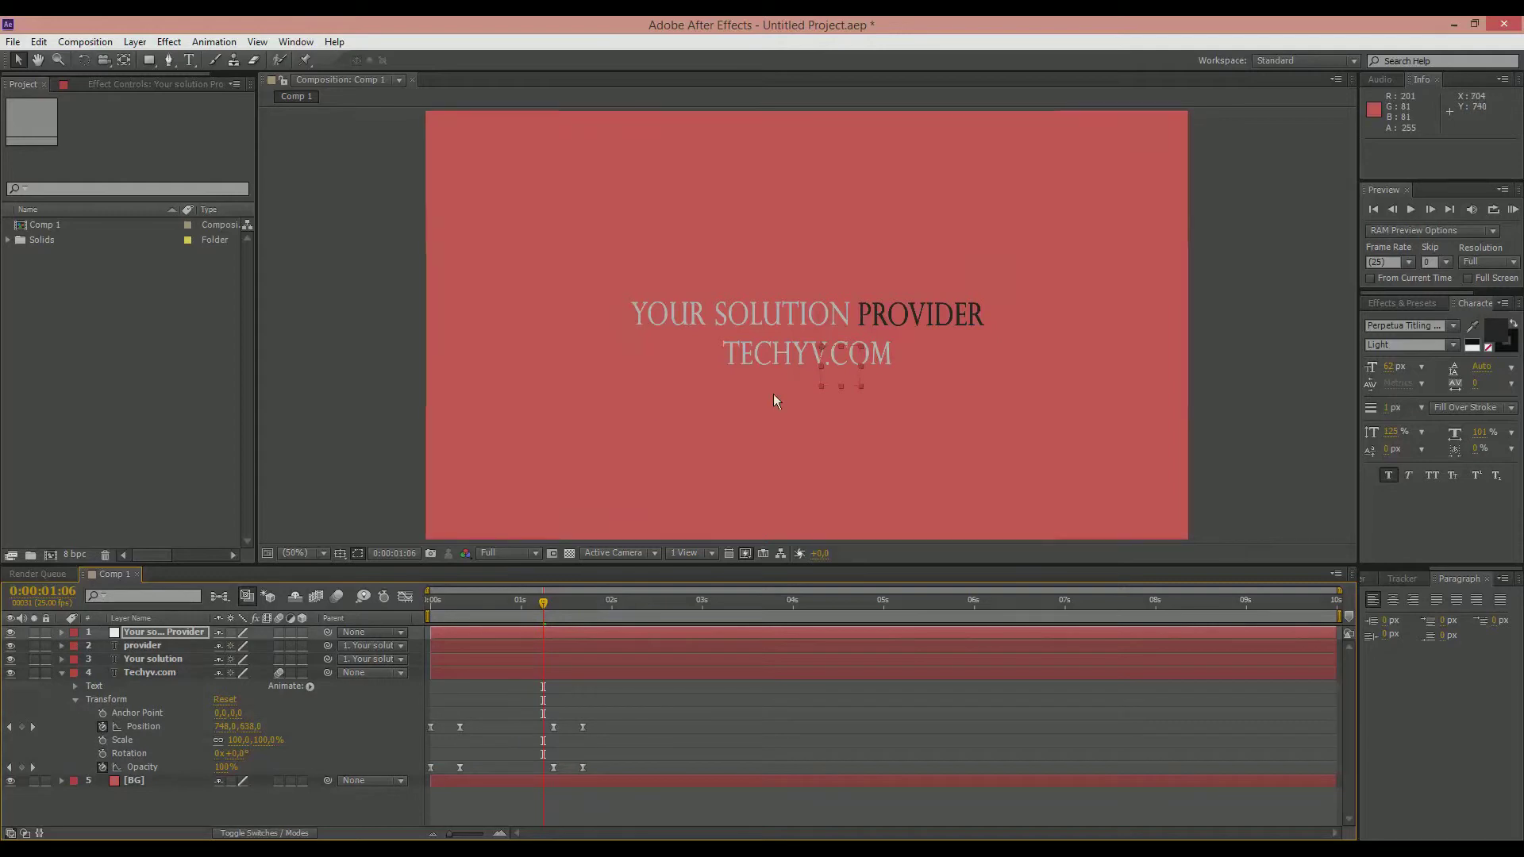
Step: Add 100% opacity keyframes to the provider and Your solution layers at 0:00:00:00
left_click_drag(540, 602, 411, 603)
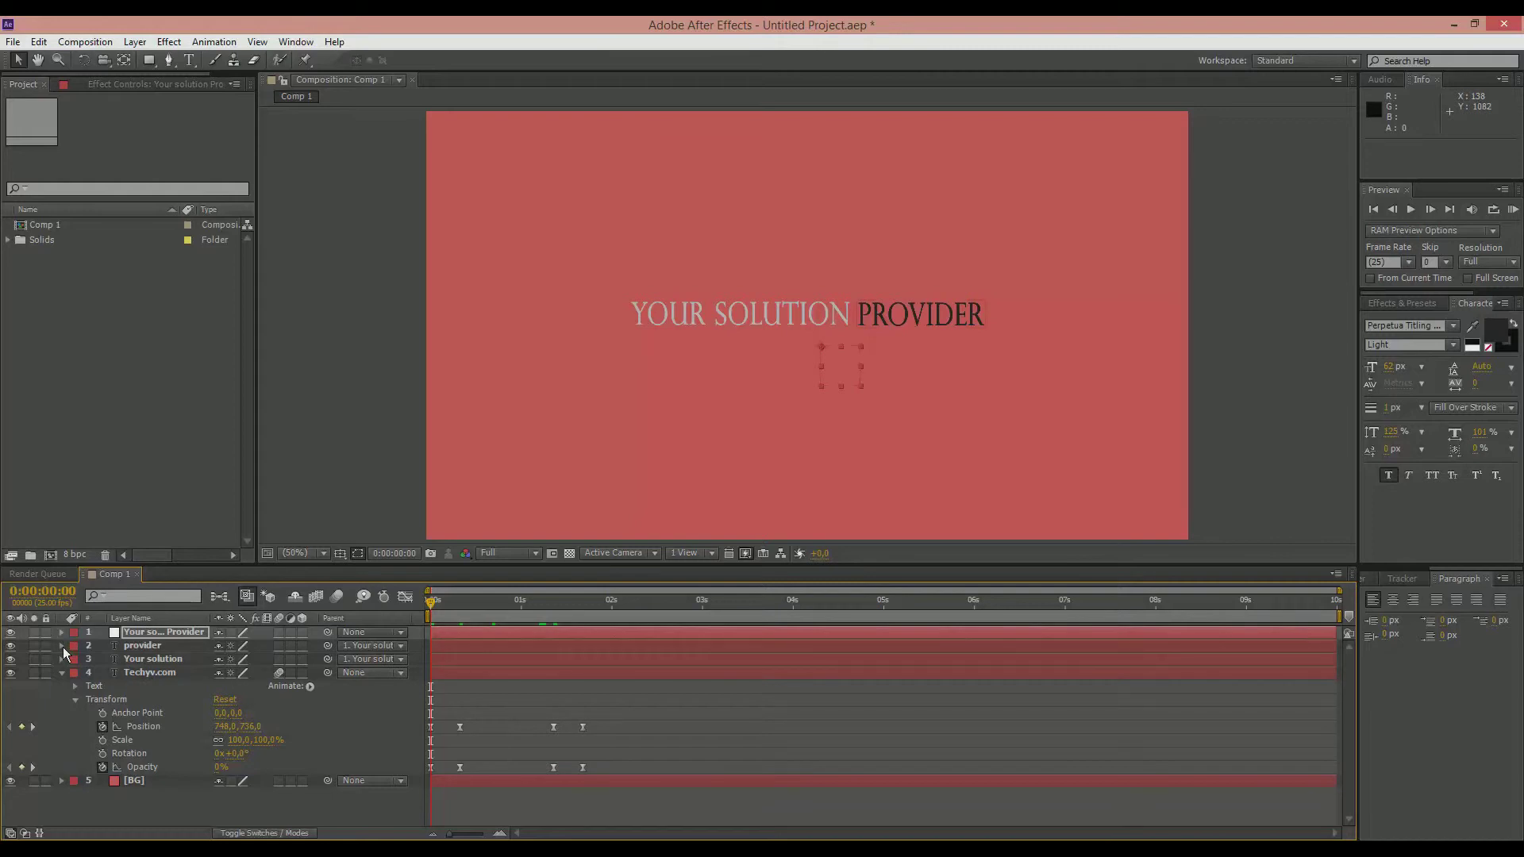
left_click(130, 646)
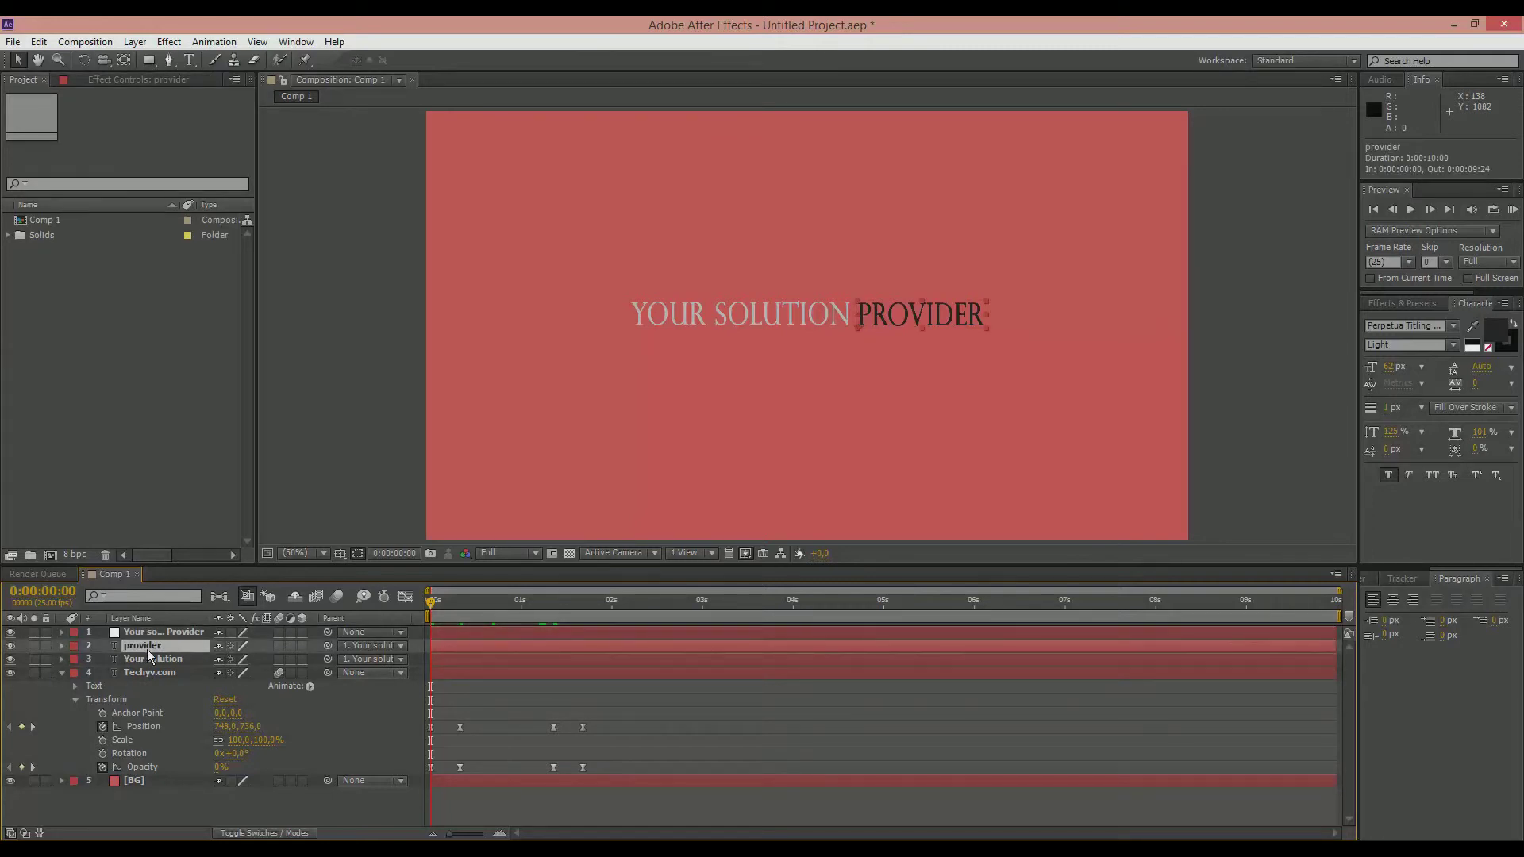
key("t")
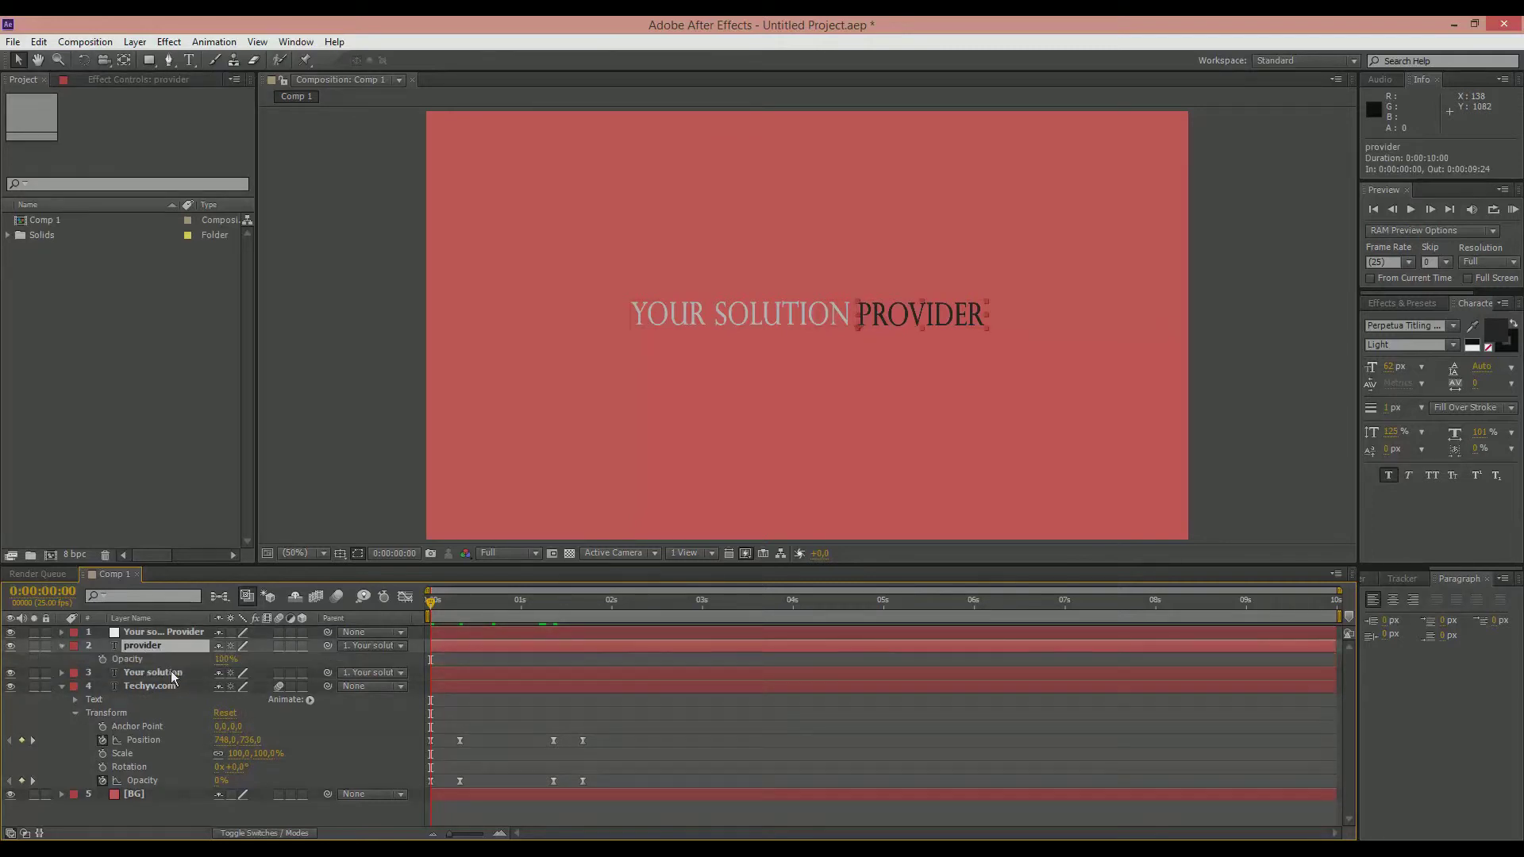
left_click(172, 673)
key("t")
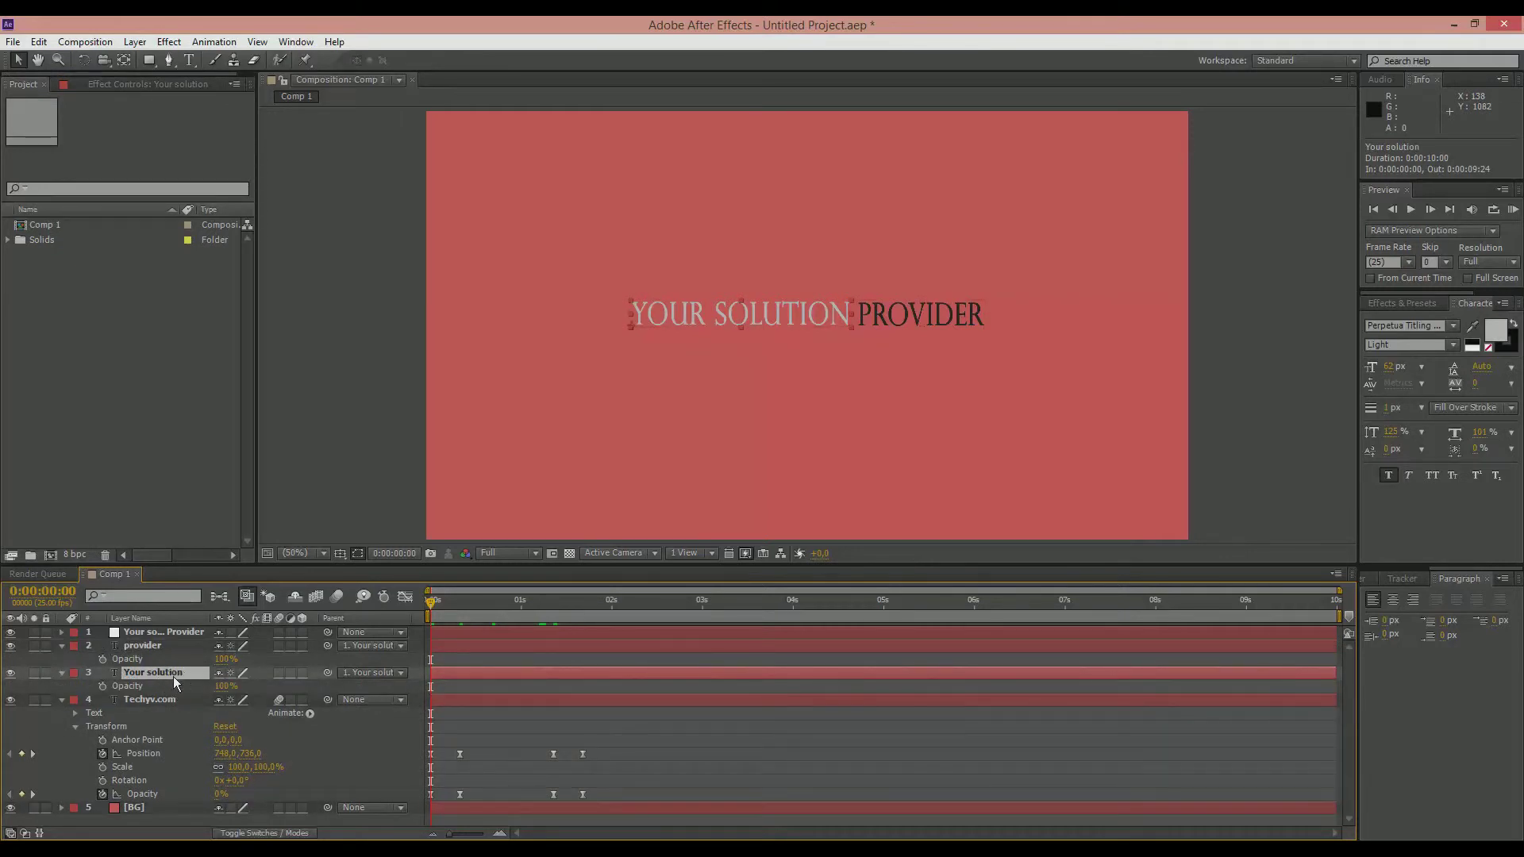
left_click(103, 658)
left_click(103, 686)
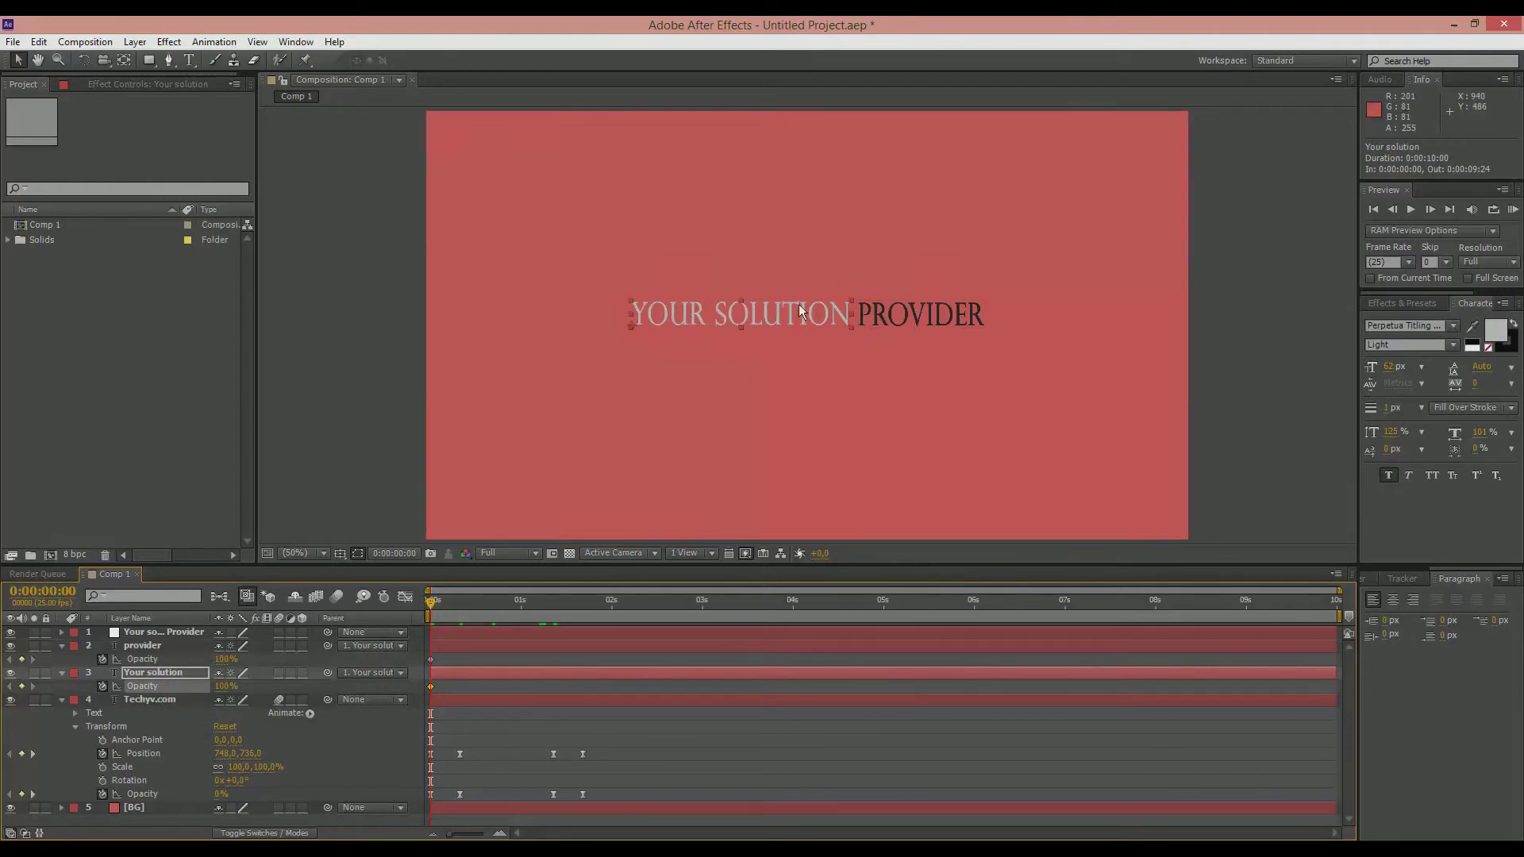
Step: Keyframe the null's position of 994, 592 at 0:00:00:00 and again at 0:00:01:09
left_click(62, 632)
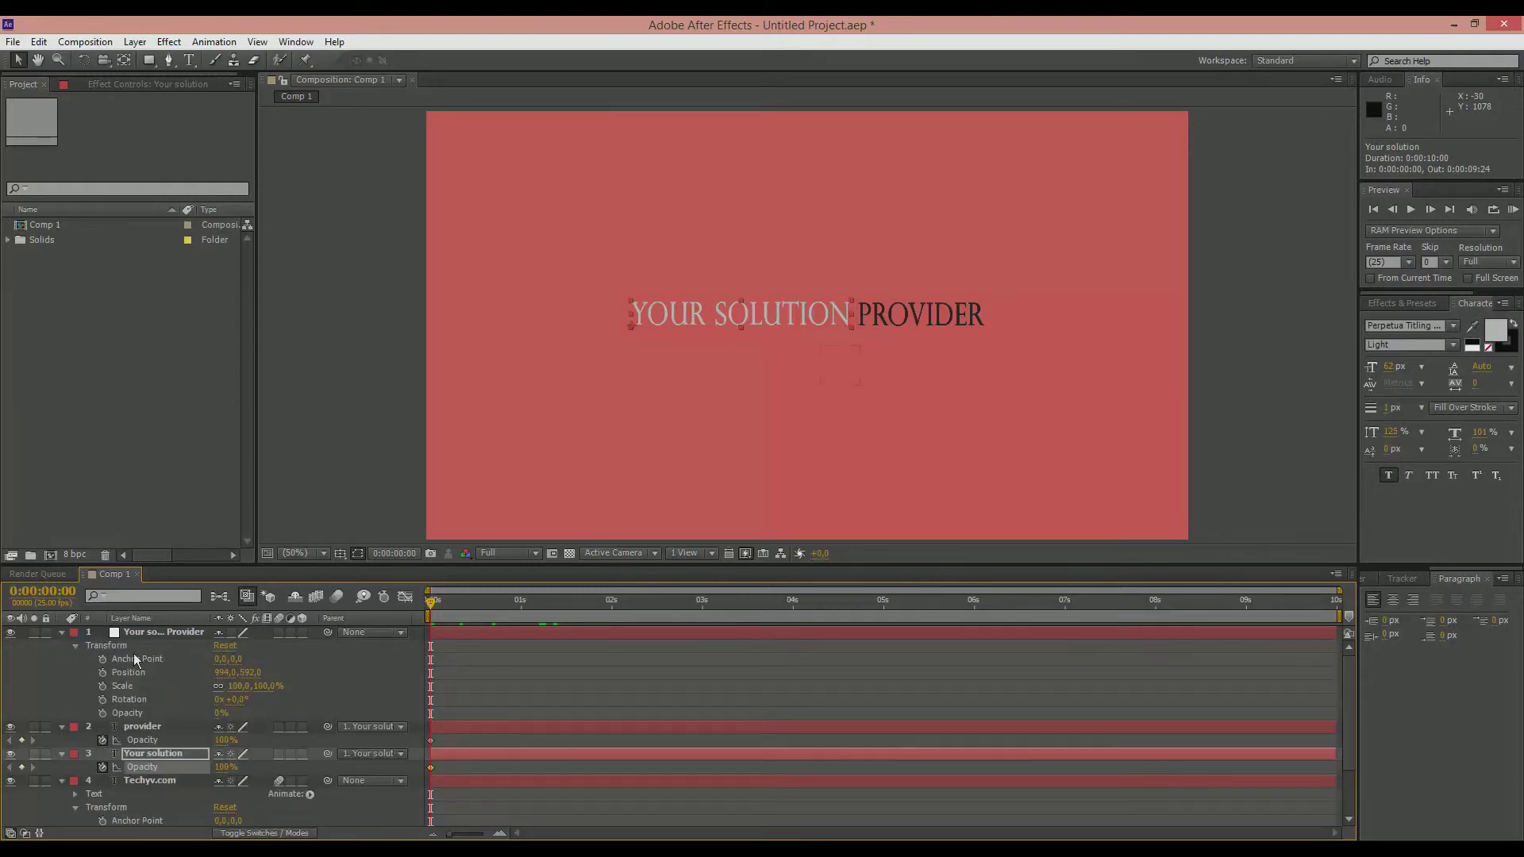
left_click(106, 671)
left_click(62, 632)
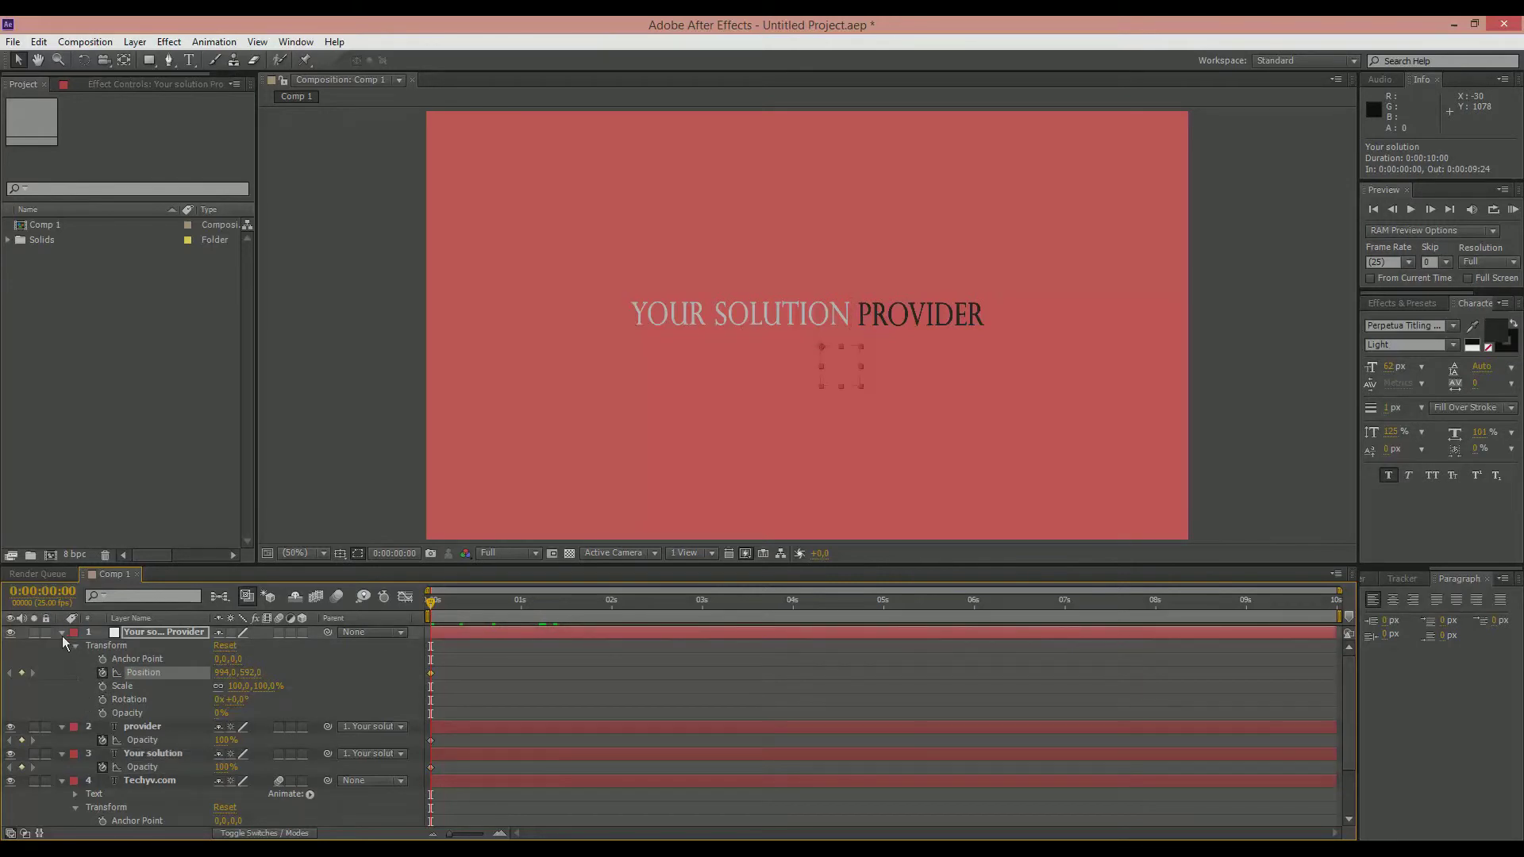
left_click(141, 633)
key("p")
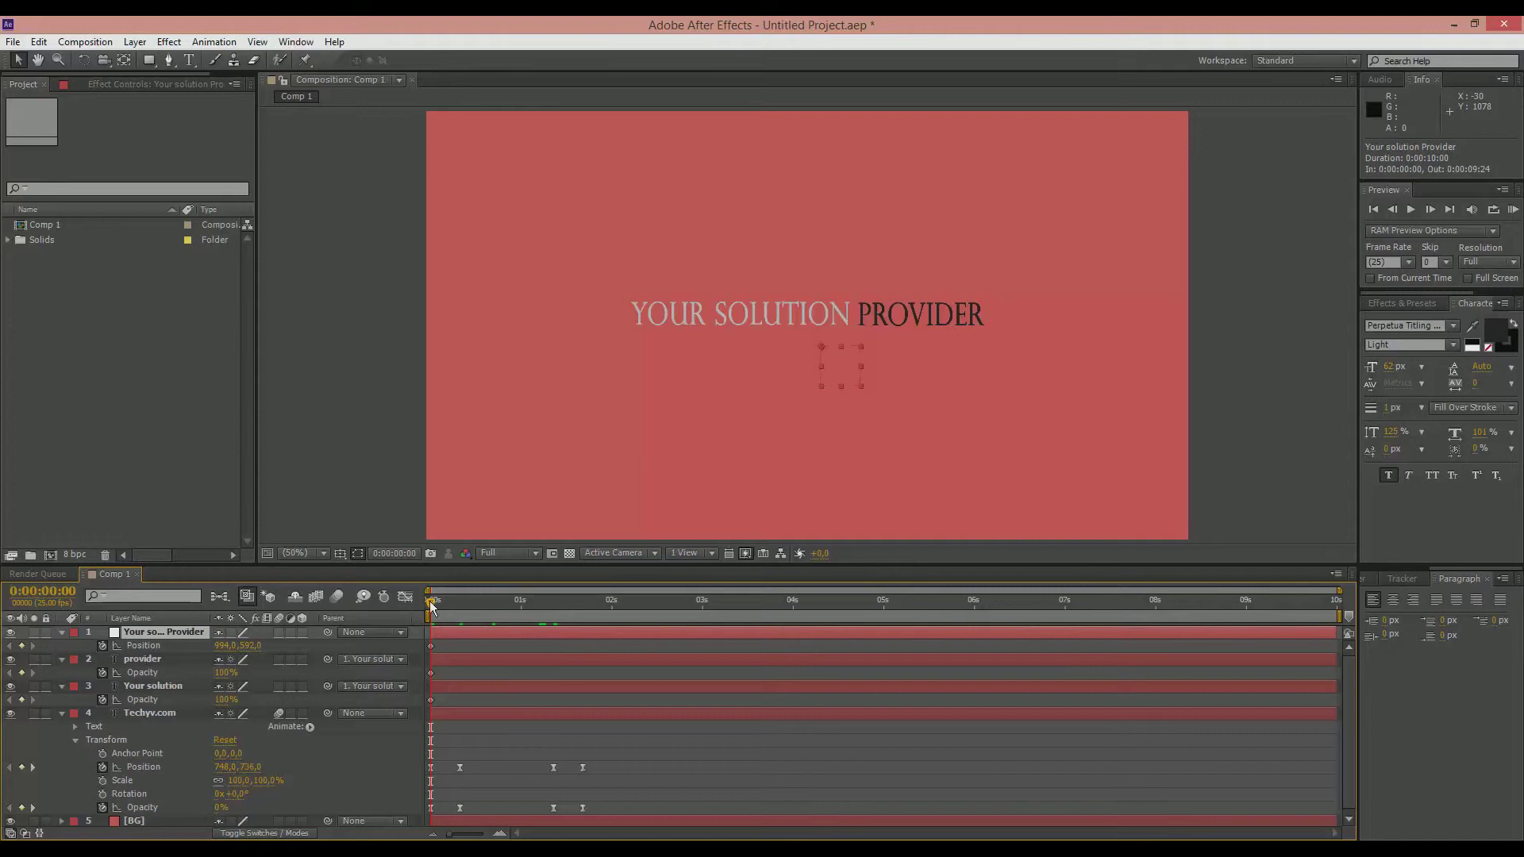
left_click_drag(481, 604, 552, 612)
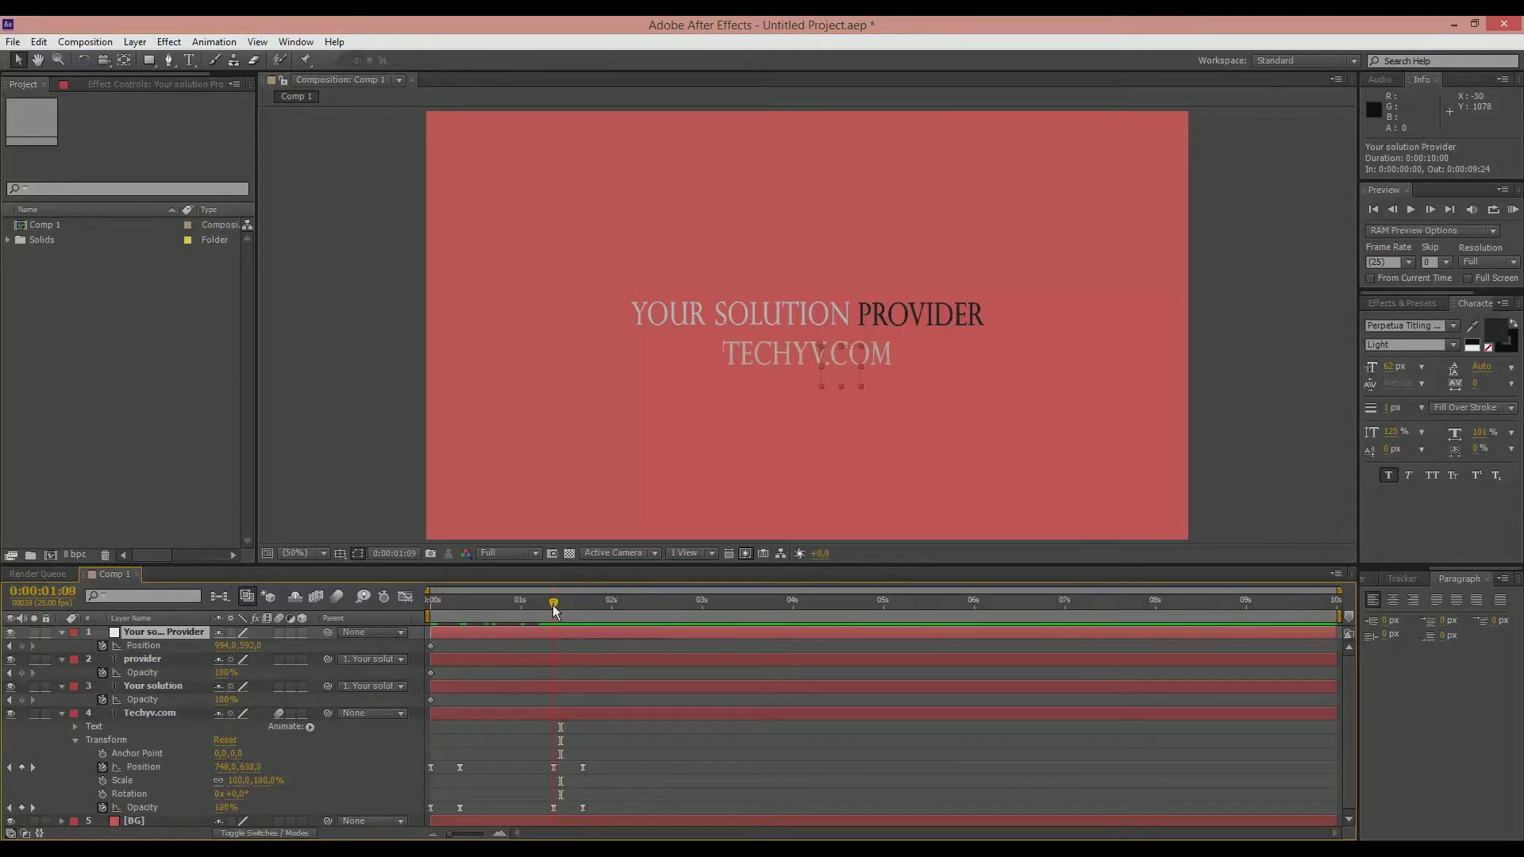
left_click(22, 645)
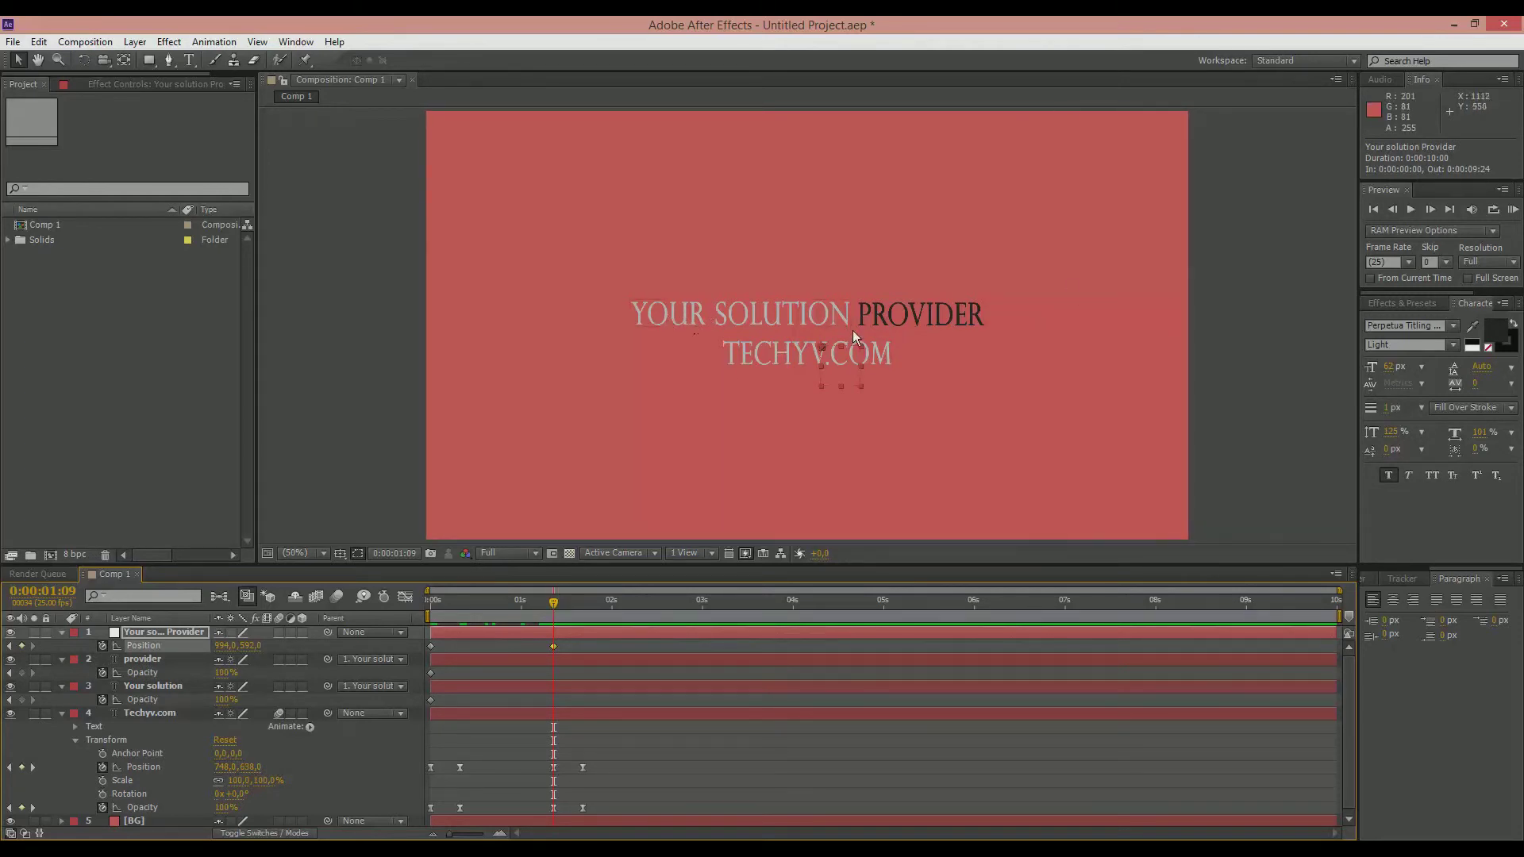
Step: Move the null down to position 994, 656 at 0:00:01:17 to keyframe the tagline's drop
left_click_drag(553, 603, 582, 605)
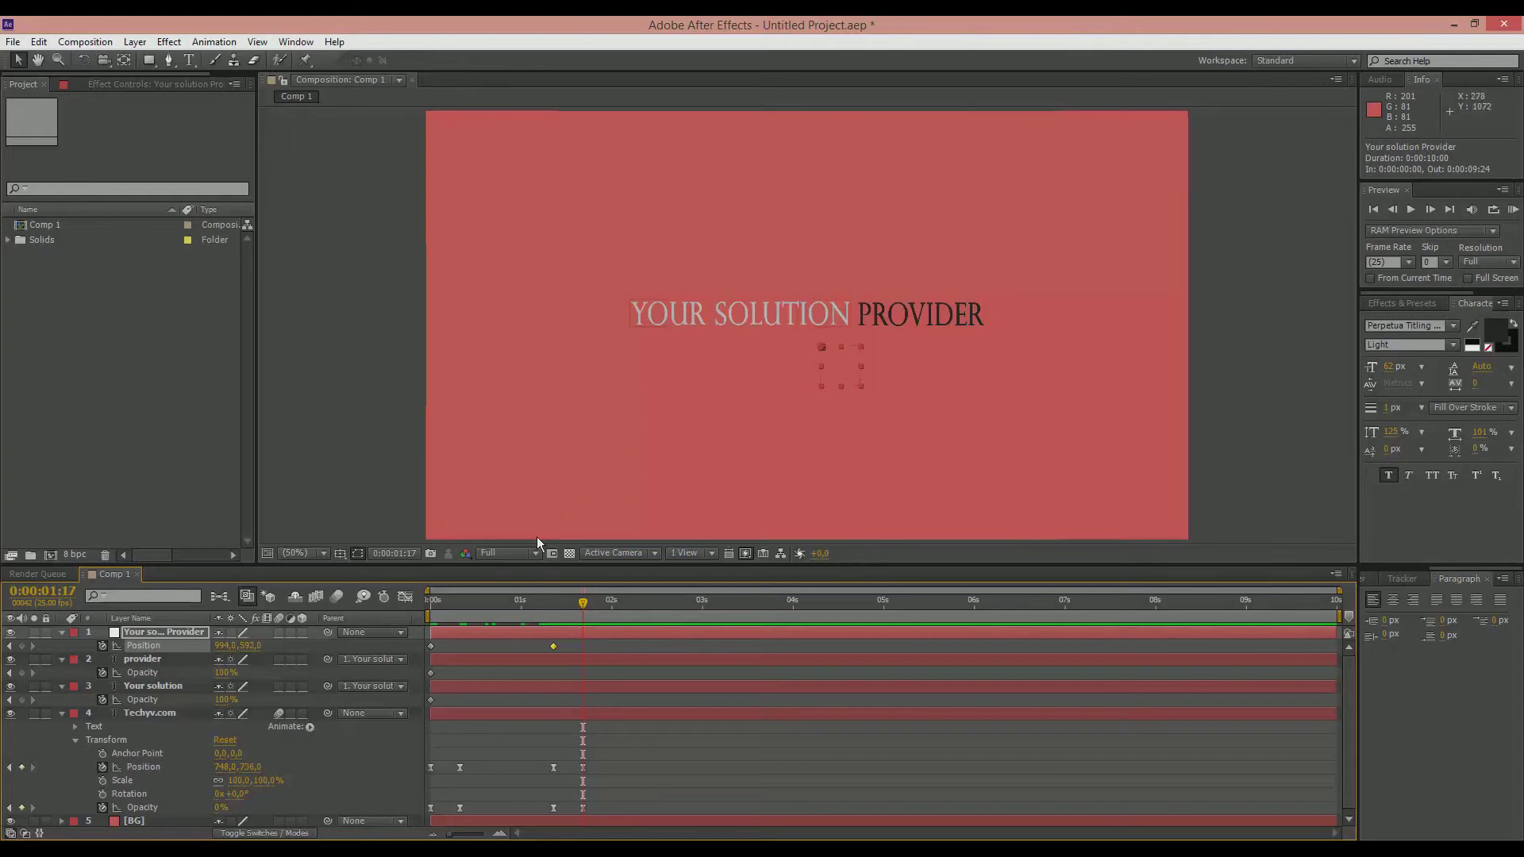
key("Down")
key("Down")
key("Down")
key("Down")
key("Down")
key("Down")
key("Down")
key("Down")
key("Down")
key("Down")
key("Down")
key("Down")
key("Down")
key("Down")
key("Down")
key("Down")
key("Down")
key("Down")
key("Down")
key("Down")
key("Down")
key("Down")
key("Down")
key("Down")
key("Down")
key("Down")
key("Down")
key("Down")
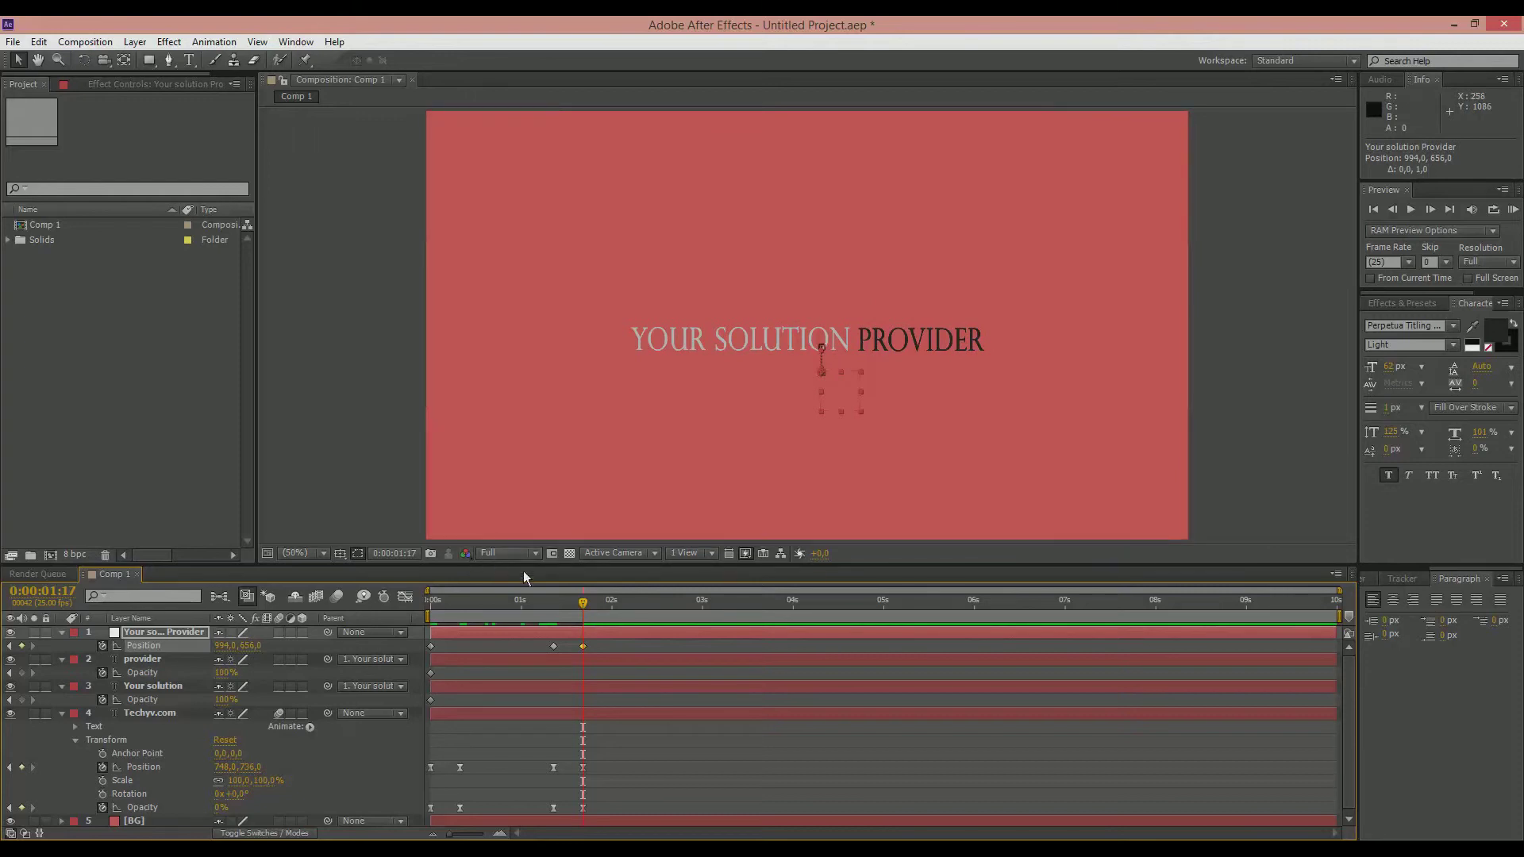
Step: Hold the null's position with a keyframe at 0:00:02:15 and move it off-frame to about -458, 650 at 0:00:03:07
left_click_drag(583, 603, 655, 612)
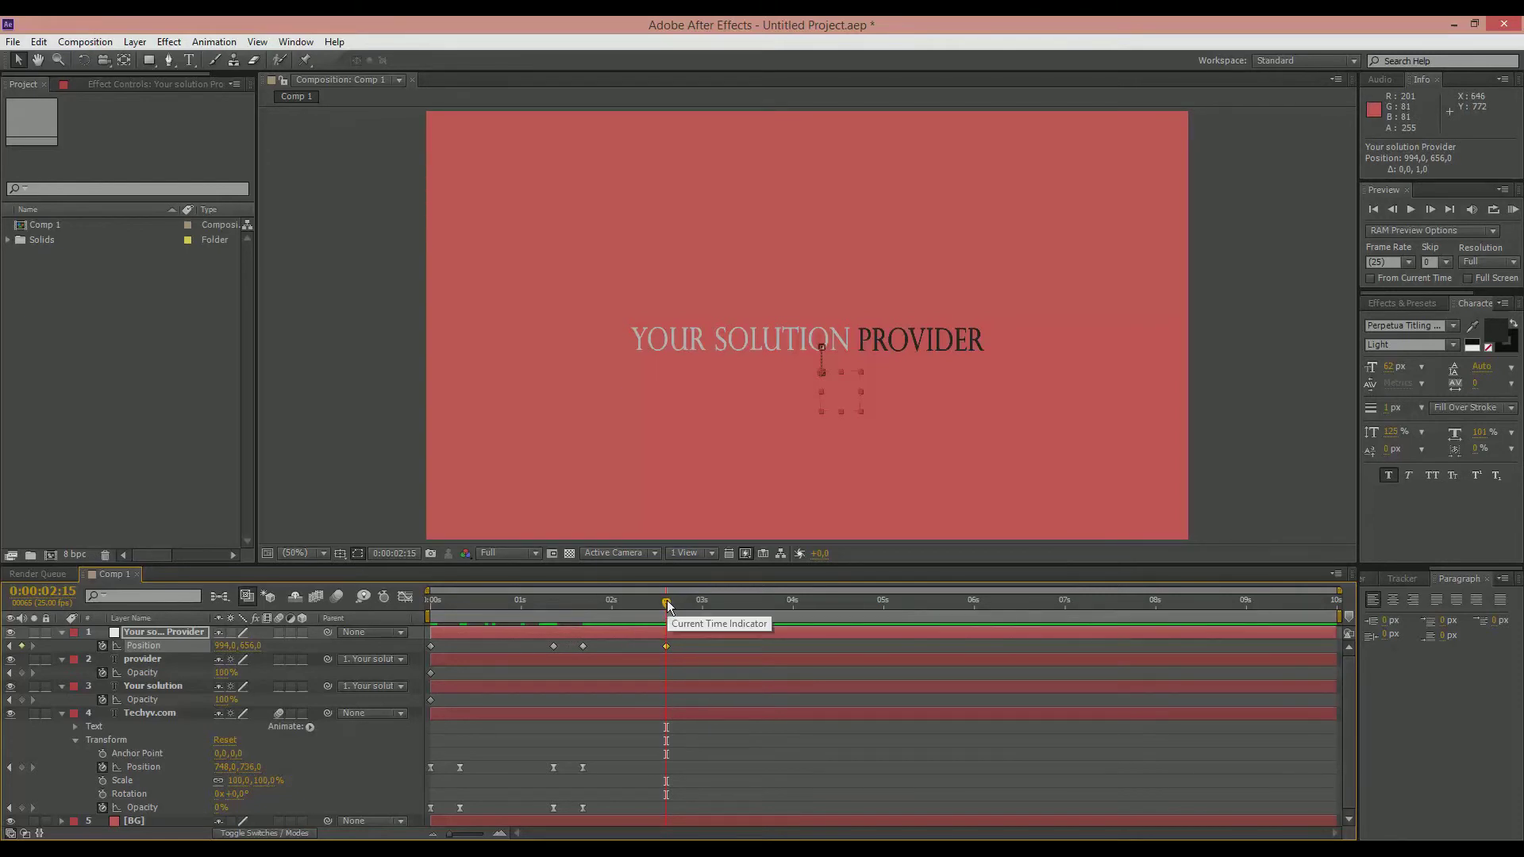
left_click_drag(667, 600, 711, 603)
mouse_move(712, 602)
left_mouse_down()
mouse_move(749, 605)
mouse_move(708, 611)
mouse_move(741, 611)
mouse_move(728, 615)
left_mouse_up()
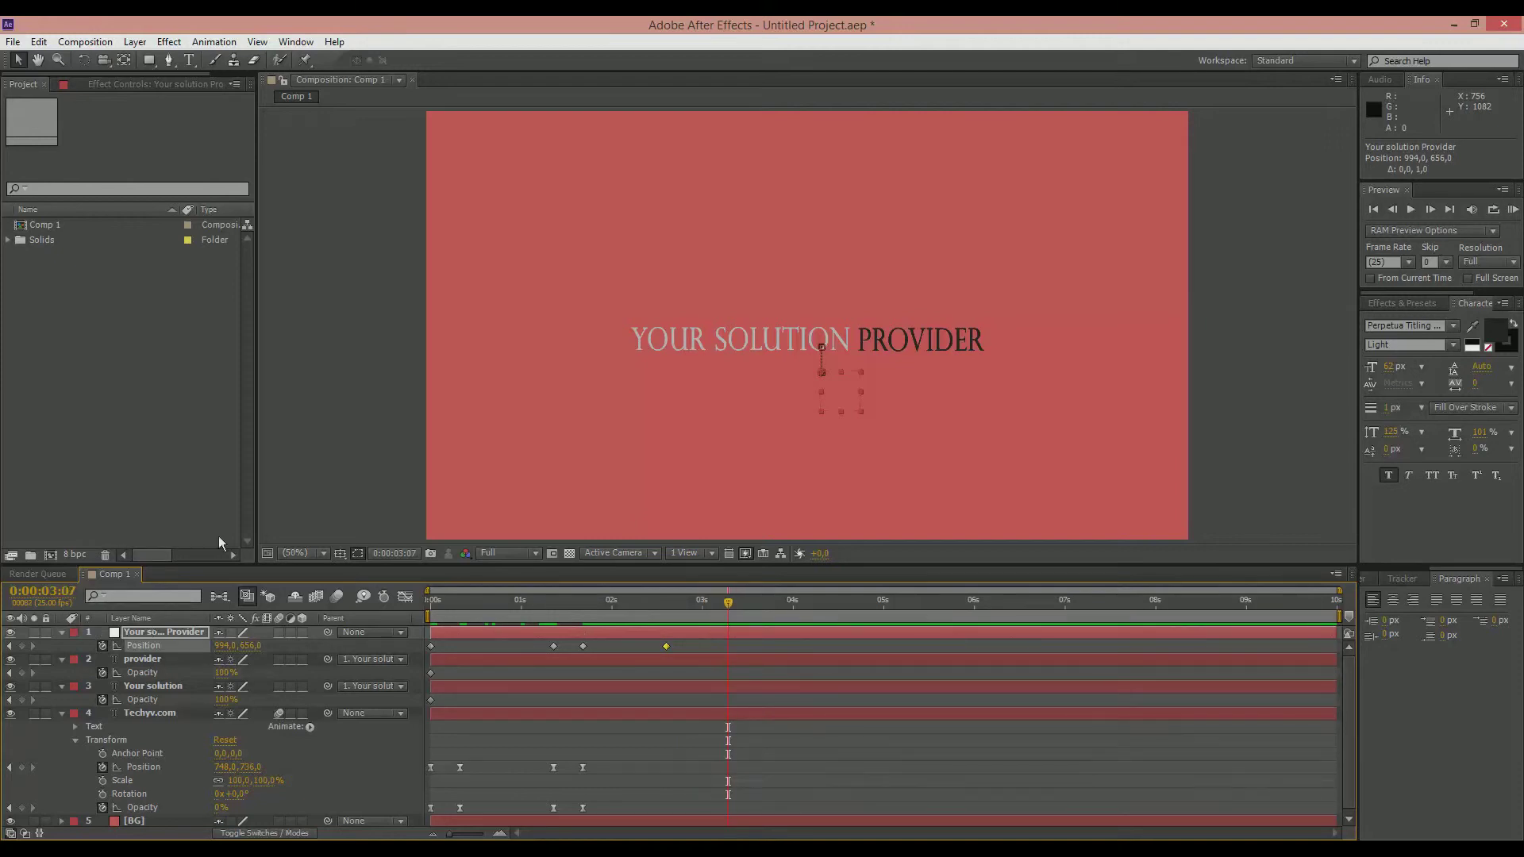
key("Left")
key("Left")
key("Left")
key("Left")
key("Left")
key("Left")
key("Left")
key("Left")
key("Left")
key("Left")
key("Left")
key("Left")
key("Left")
key("Left")
key("Left")
key("Left")
key("Left")
key("Left")
key("Left")
key("Left")
key("Left")
left_click_drag(806, 373, 258, 389)
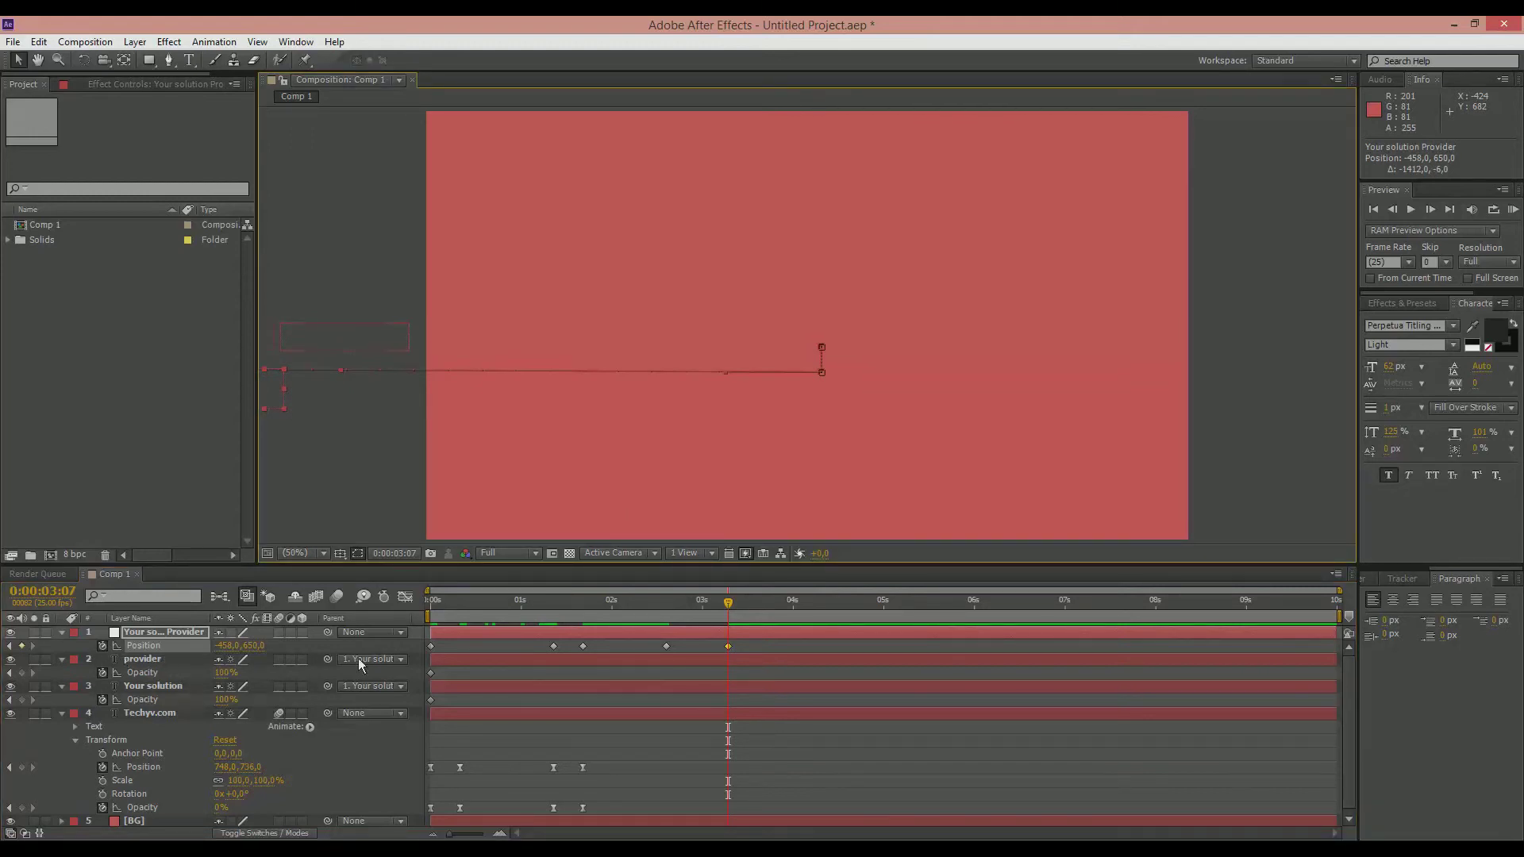
Step: Add 100% opacity keyframes to the Your solution and provider layers at 0:00:01:17
left_click_drag(728, 605, 582, 606)
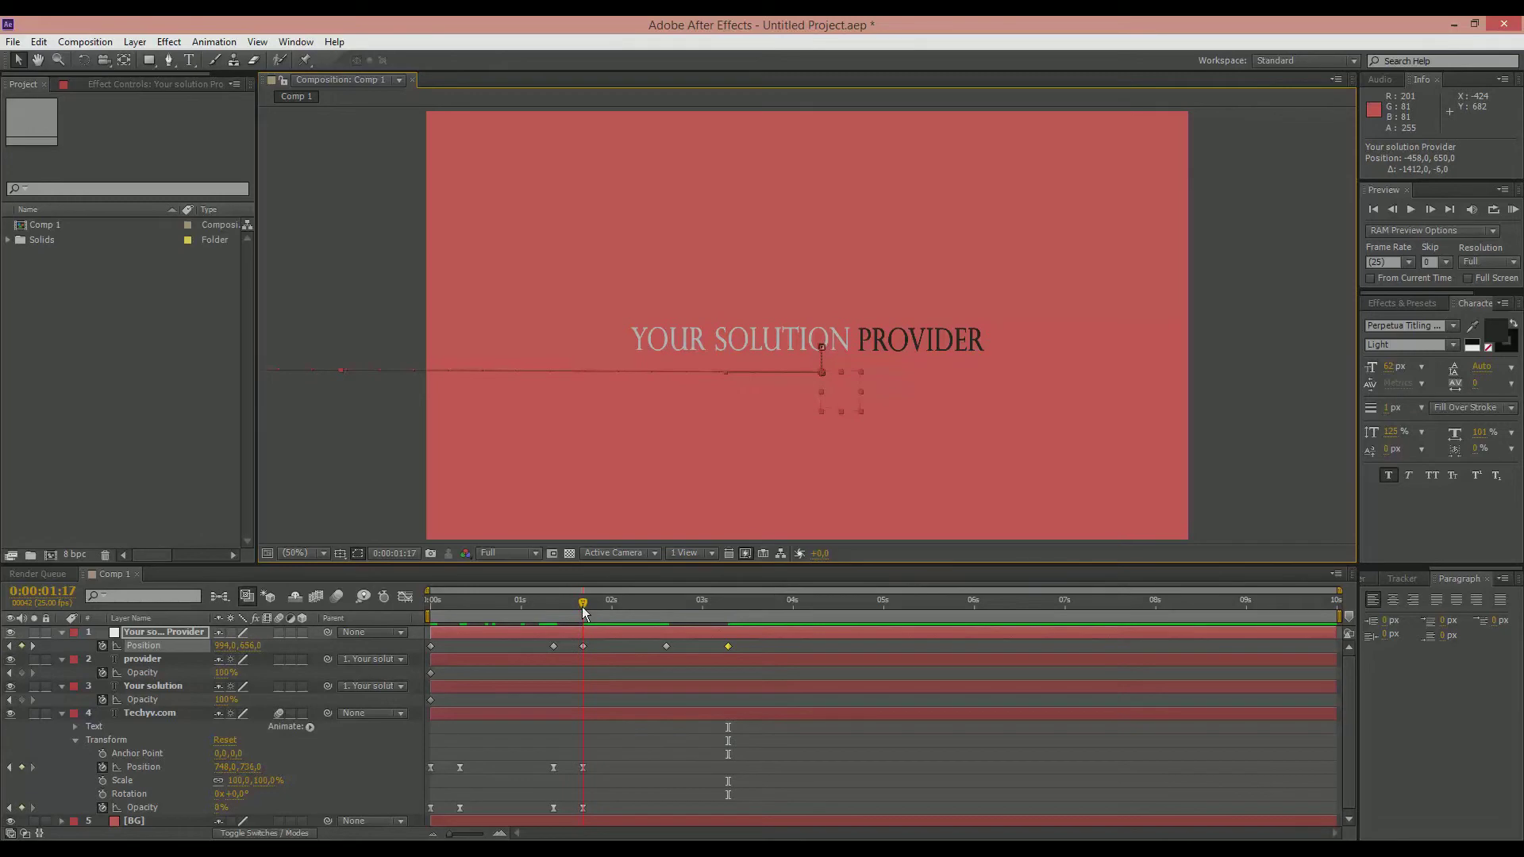
left_click(21, 700)
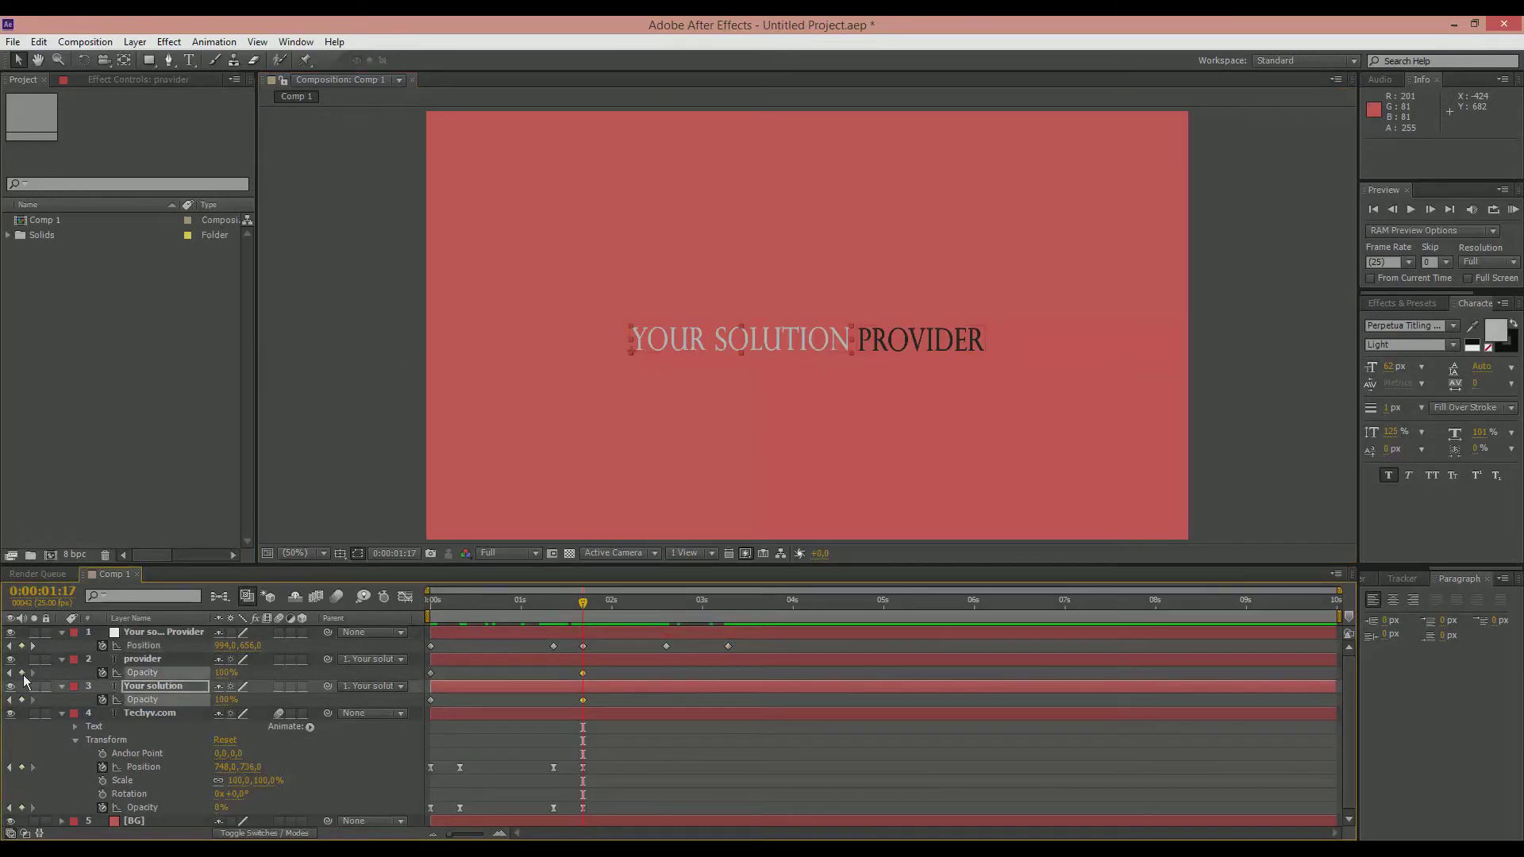
left_click(21, 672)
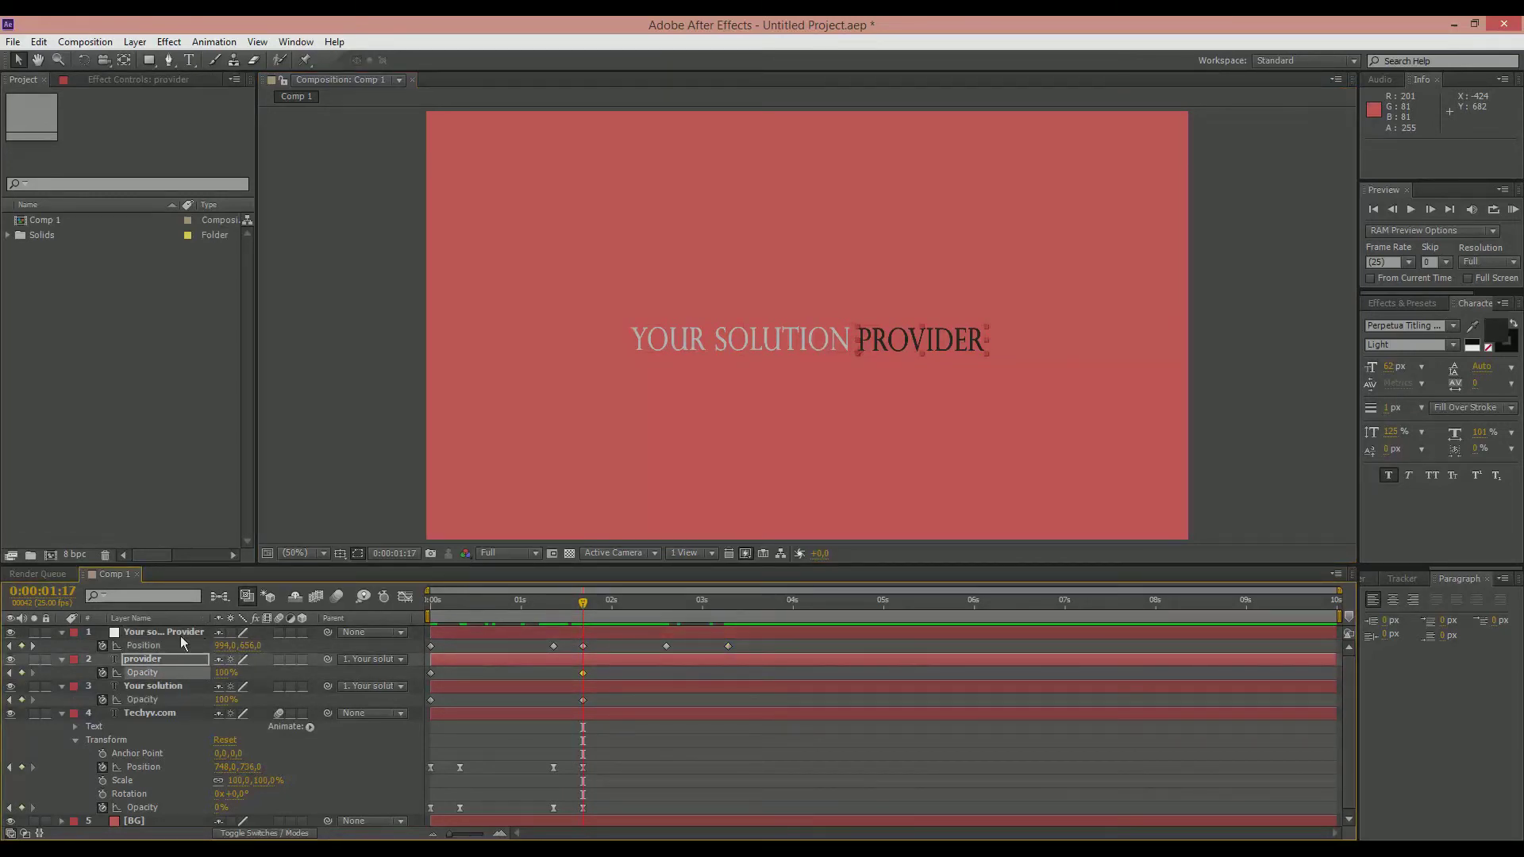
Step: Set the opacity of the provider and Your solution layers to 0% at 0:00:01:09
left_click_drag(585, 606, 554, 613)
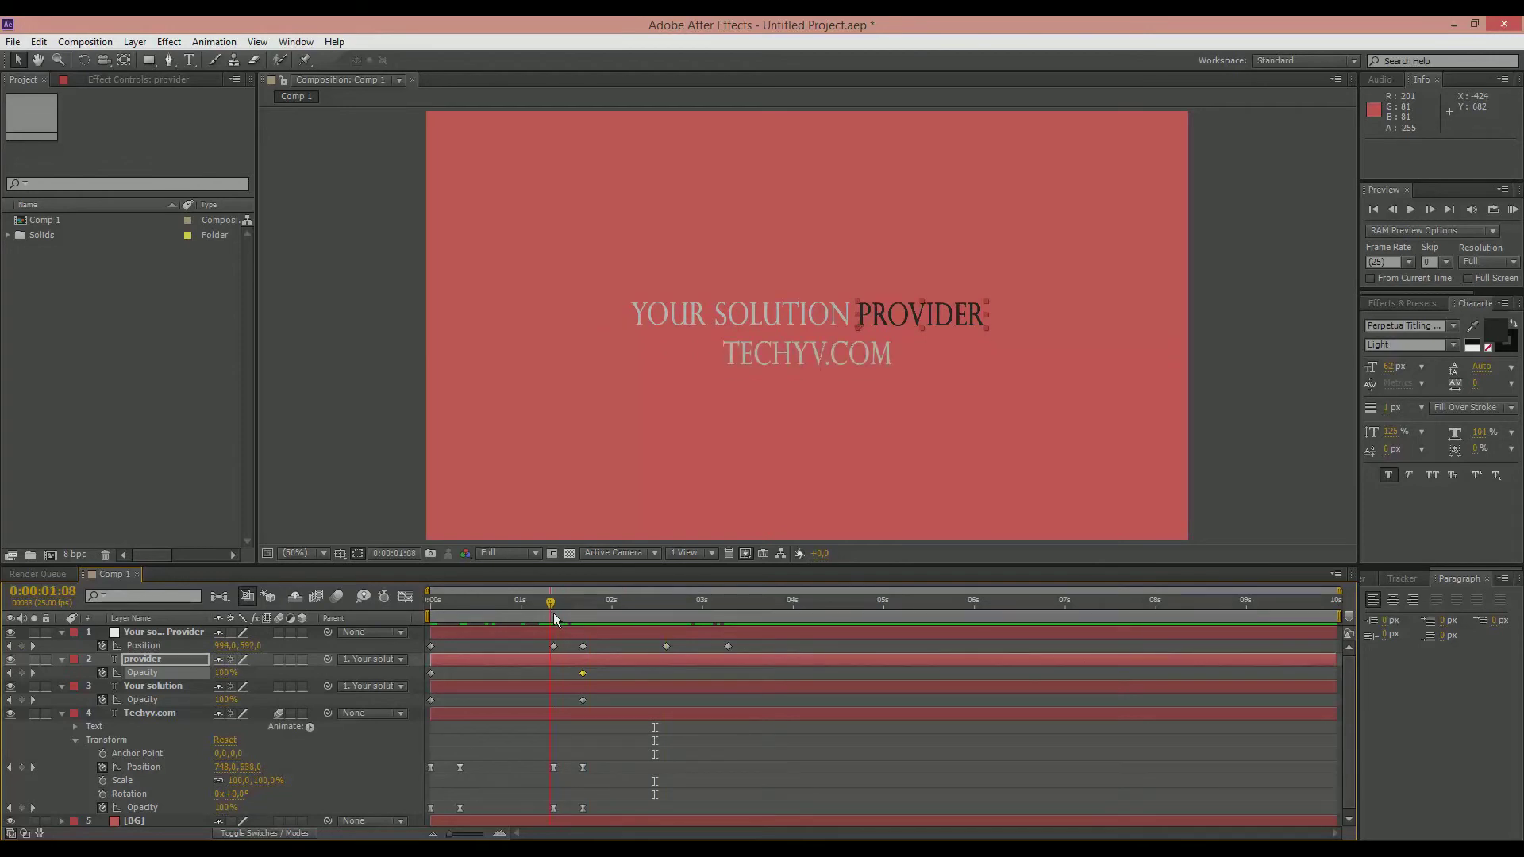
left_click(225, 673)
type("0")
key("Return")
left_click(223, 699)
type("0")
key("Return")
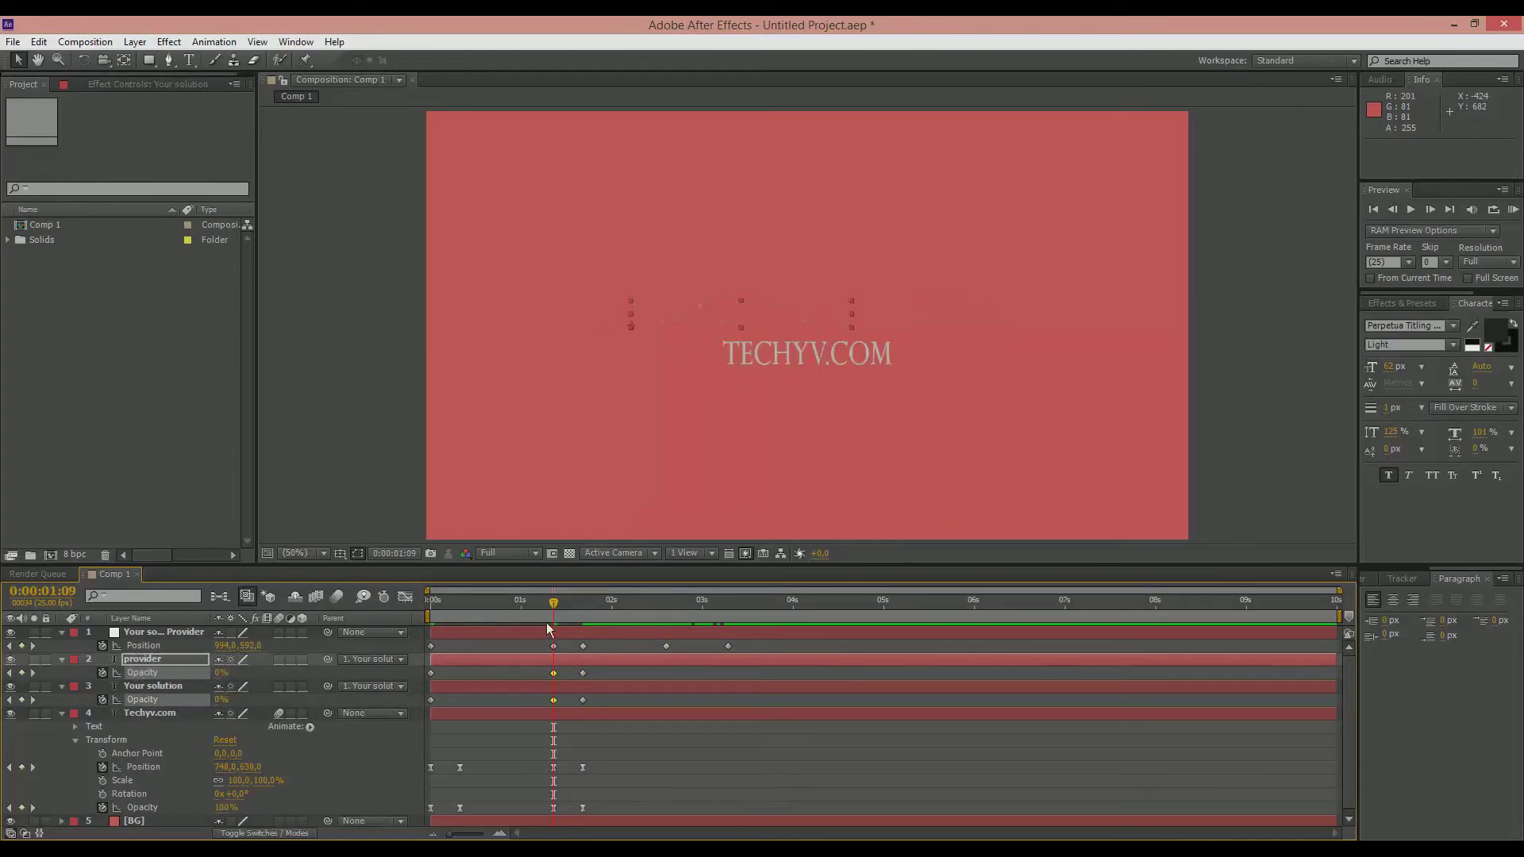
Step: Set the opacity keyframes of the provider and Your solution layers to 0% at 0:00:00:00
left_click_drag(391, 599, 391, 600)
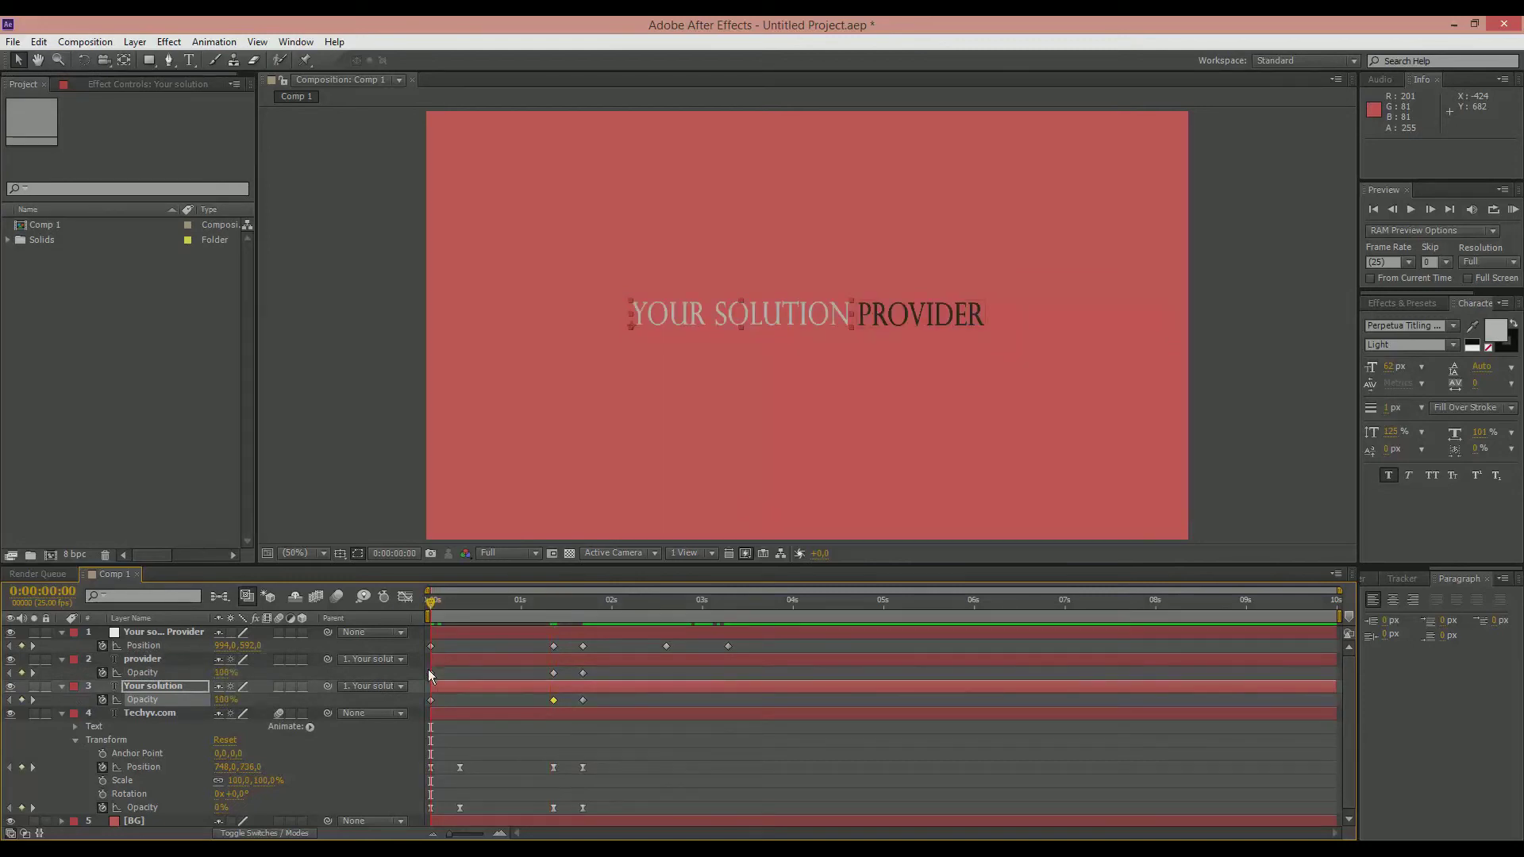
left_click(430, 672)
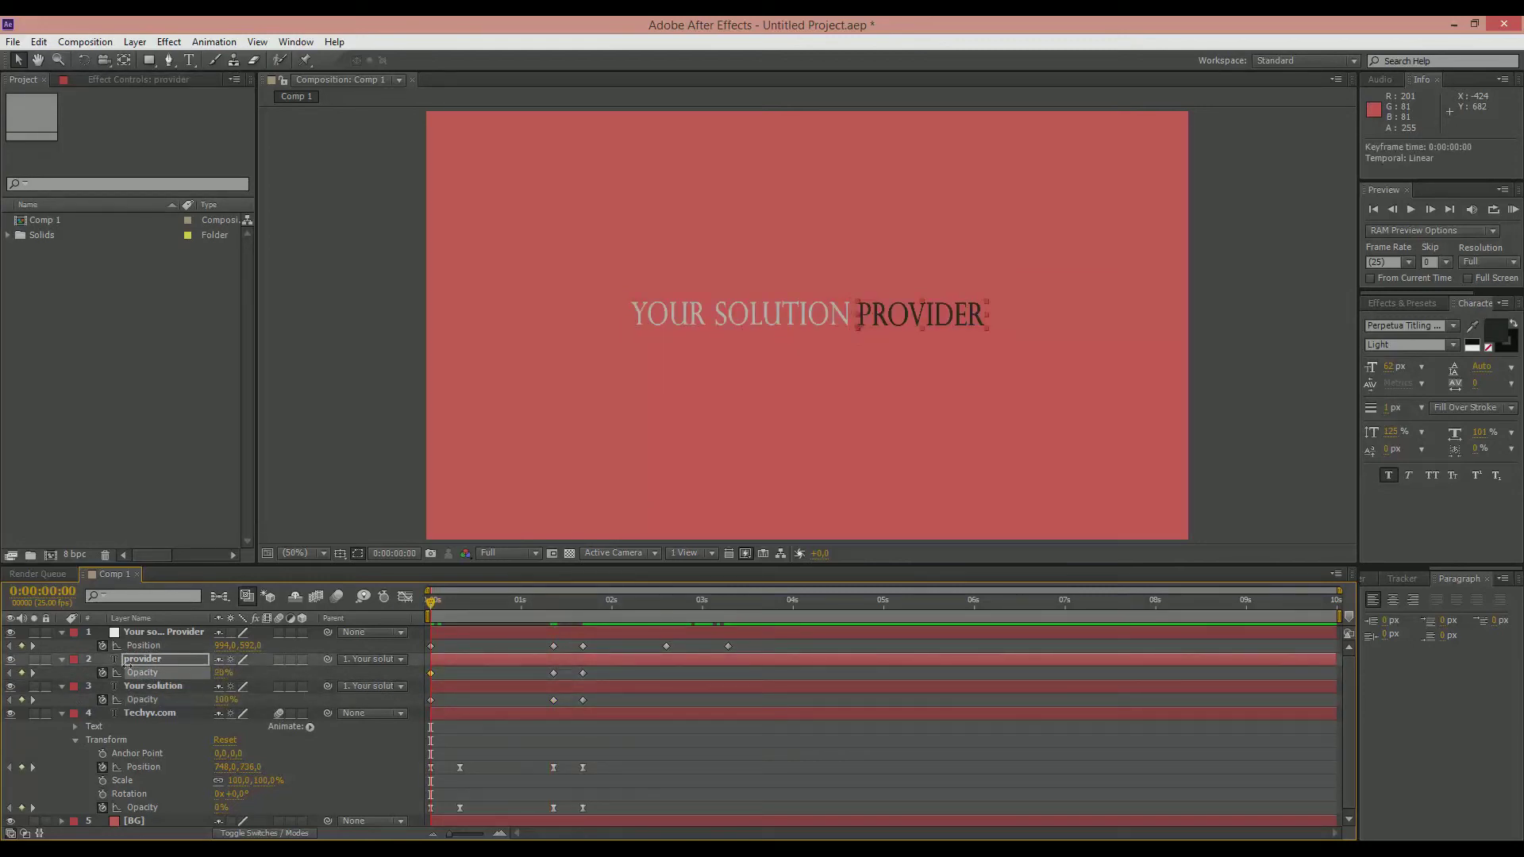
left_click_drag(127, 666, 121, 668)
left_click_drag(219, 701, 119, 700)
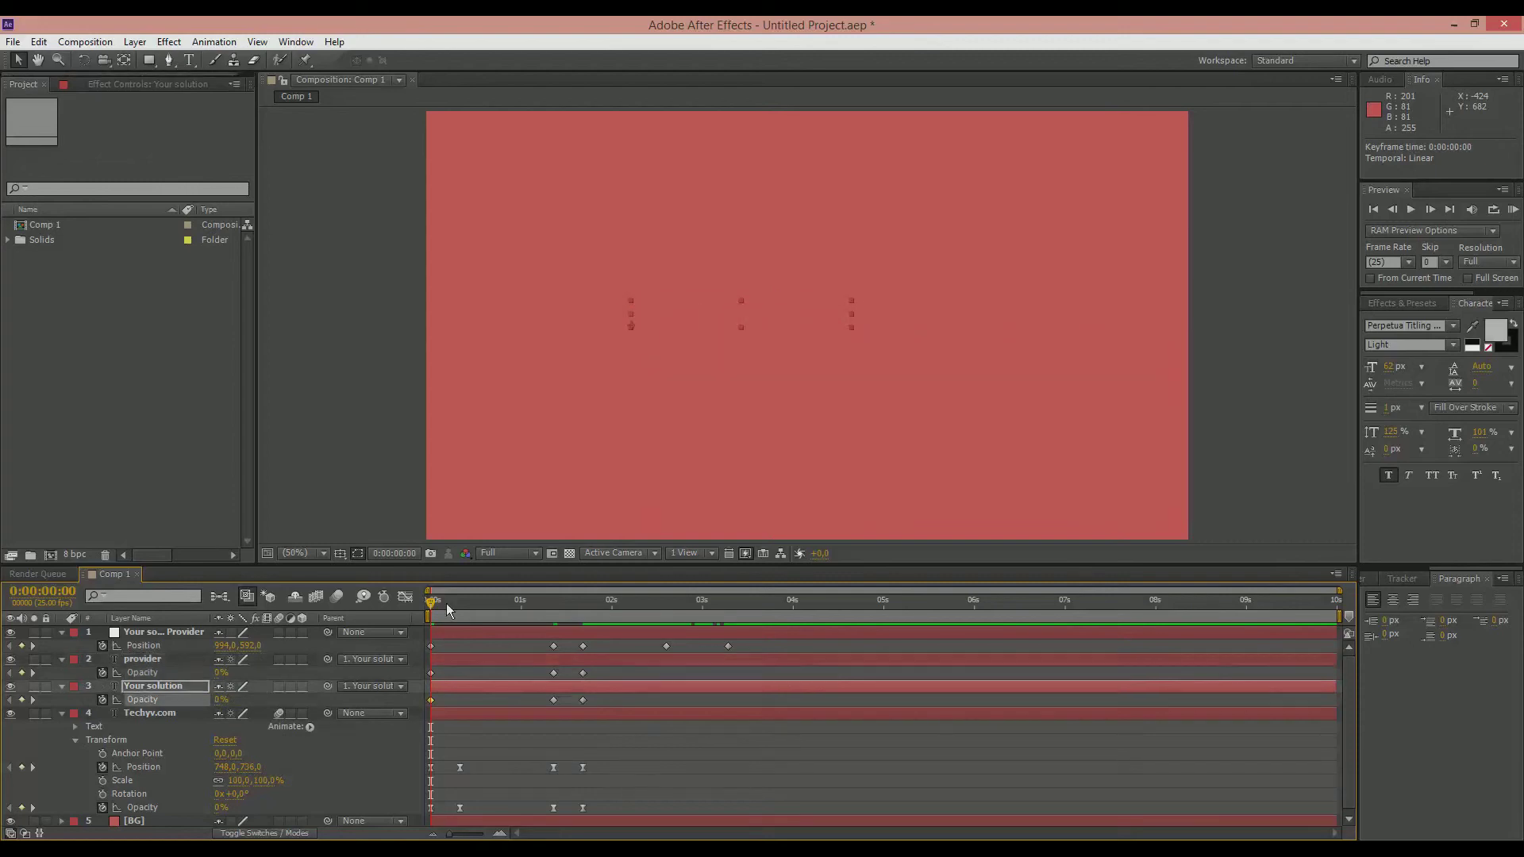
Step: Add 100% opacity keyframes to the provider and Your solution layers at 0:00:02:15
left_click_drag(435, 602, 478, 602)
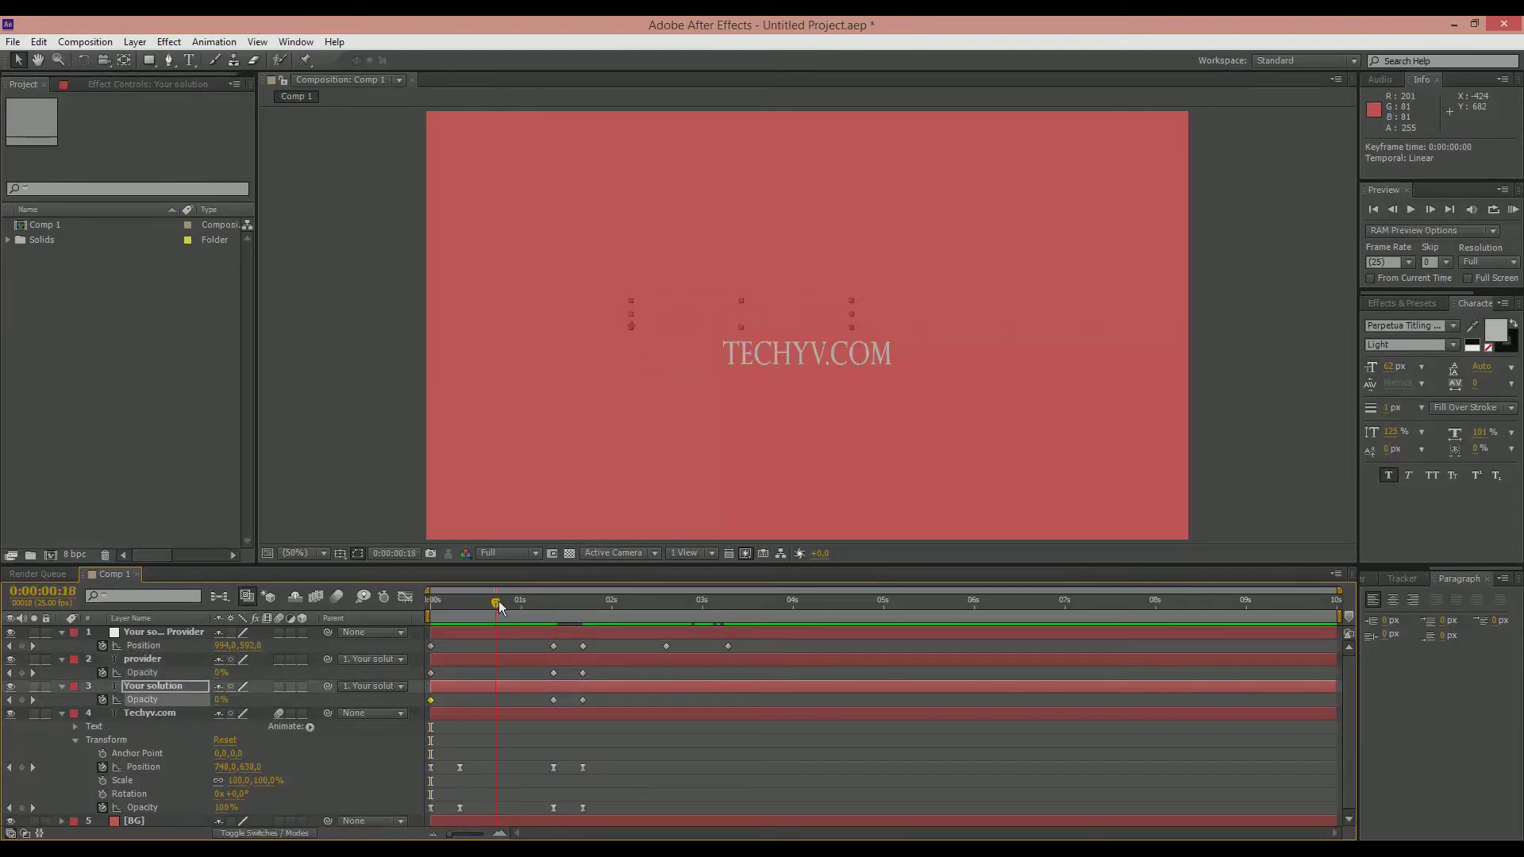
left_click_drag(501, 602, 670, 586)
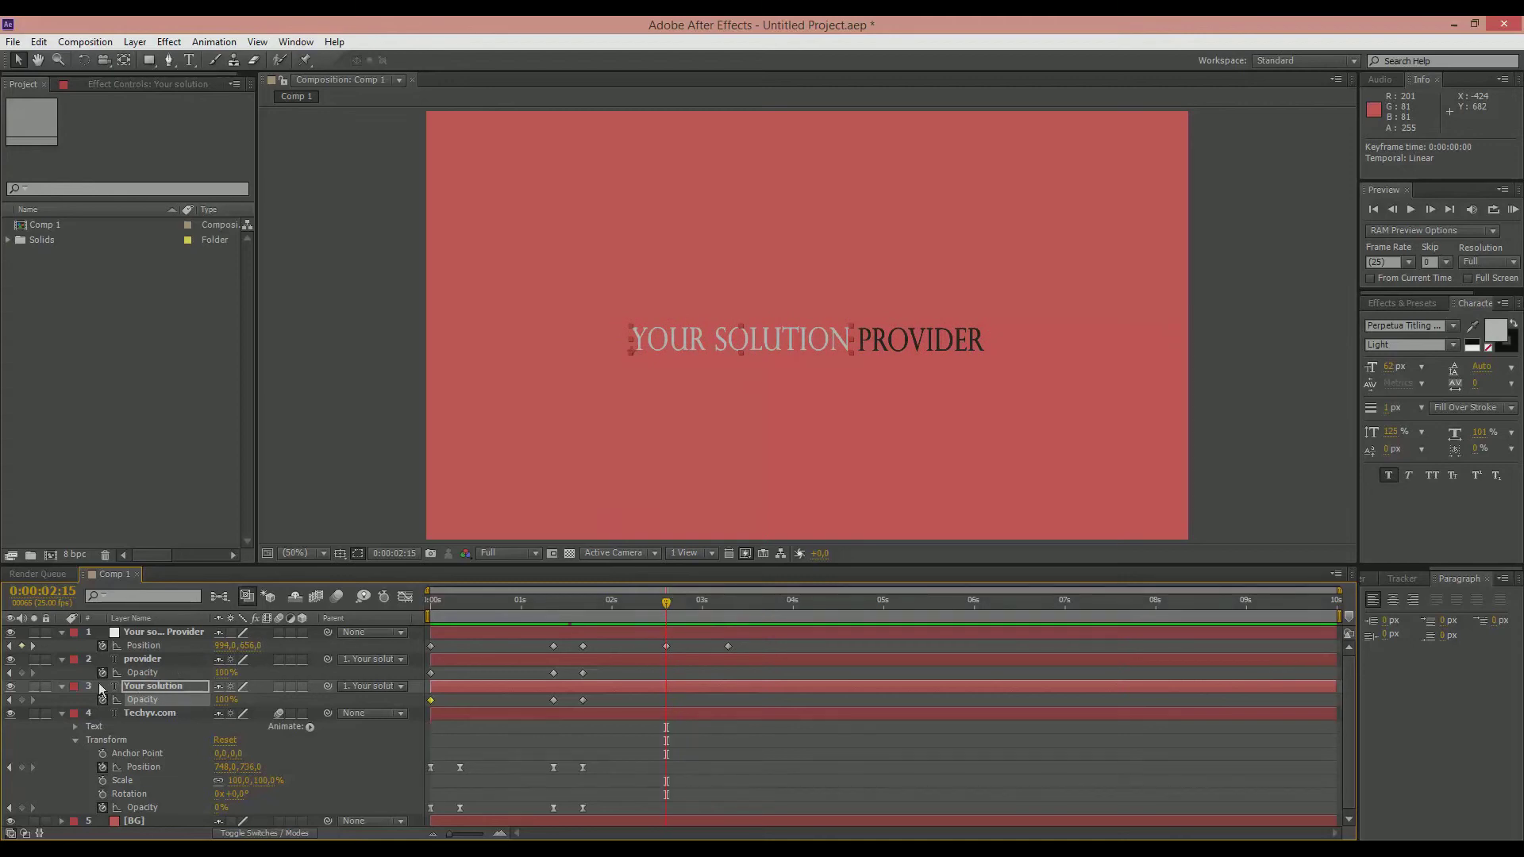
left_click(22, 673)
left_click(22, 699)
Step: Set the opacity of the provider and Your solution layers to 0% at 0:00:03:07
left_click_drag(666, 606, 729, 607)
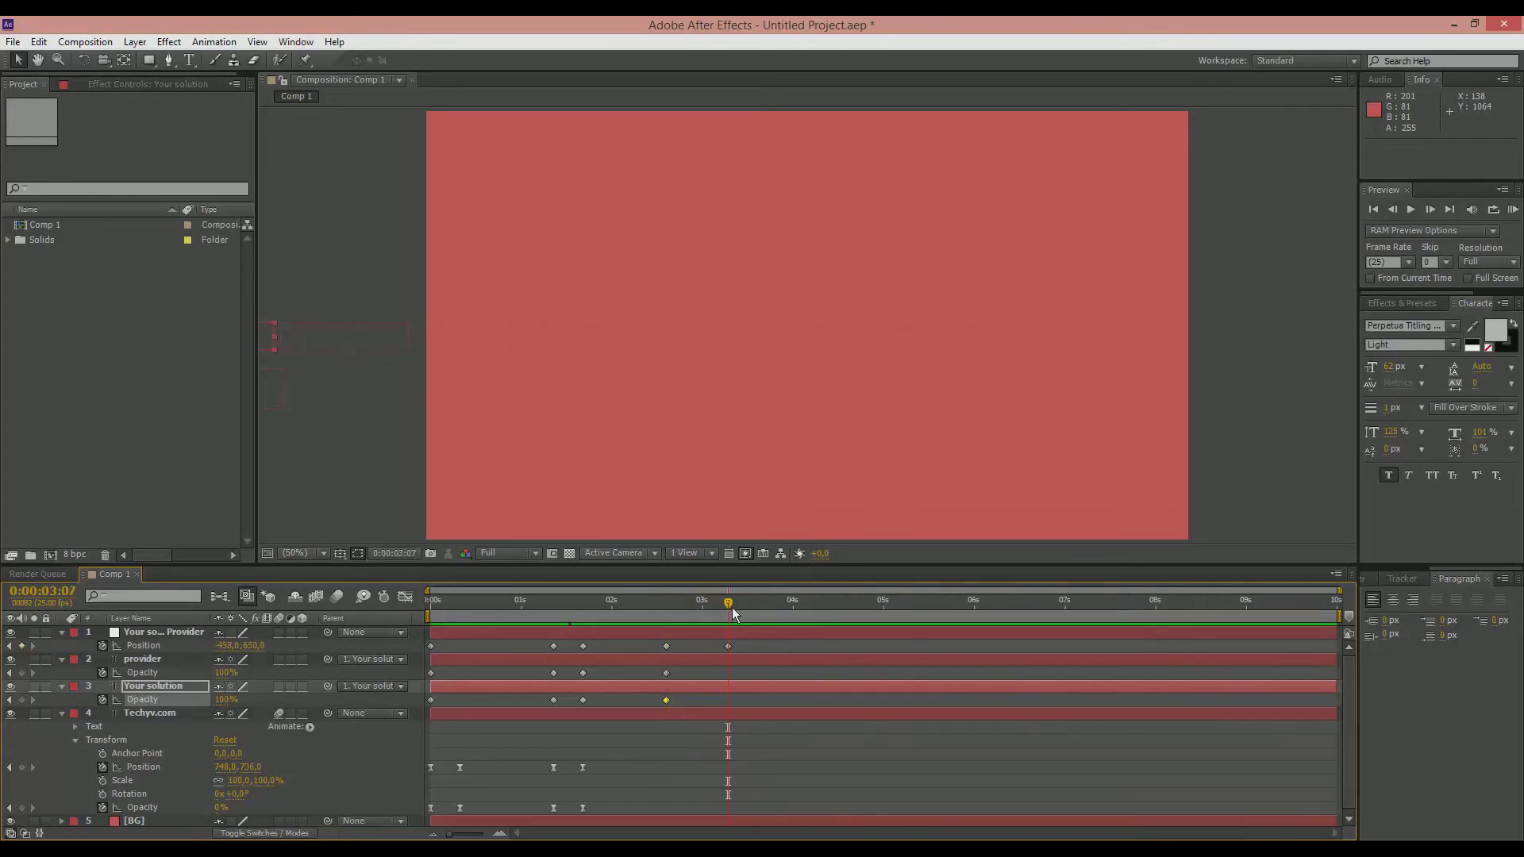
left_click_drag(222, 673, 97, 672)
left_click_drag(236, 701, 89, 700)
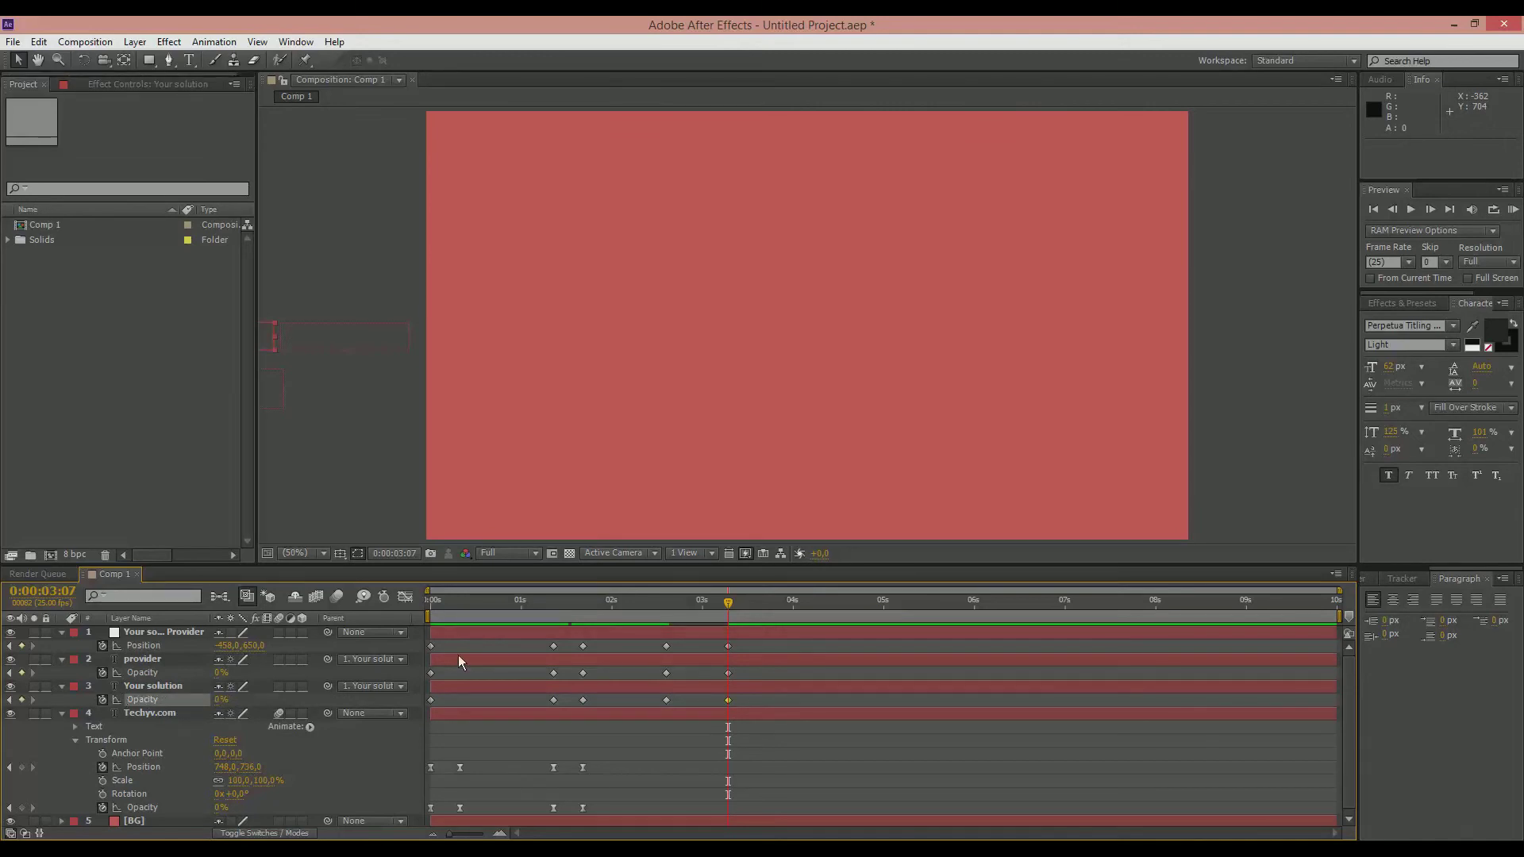
Step: Apply Easy Ease to all of the null's position keyframes and both tagline layers' opacity keyframes
left_click(879, 603)
left_click_drag(760, 640, 412, 711)
key("F9")
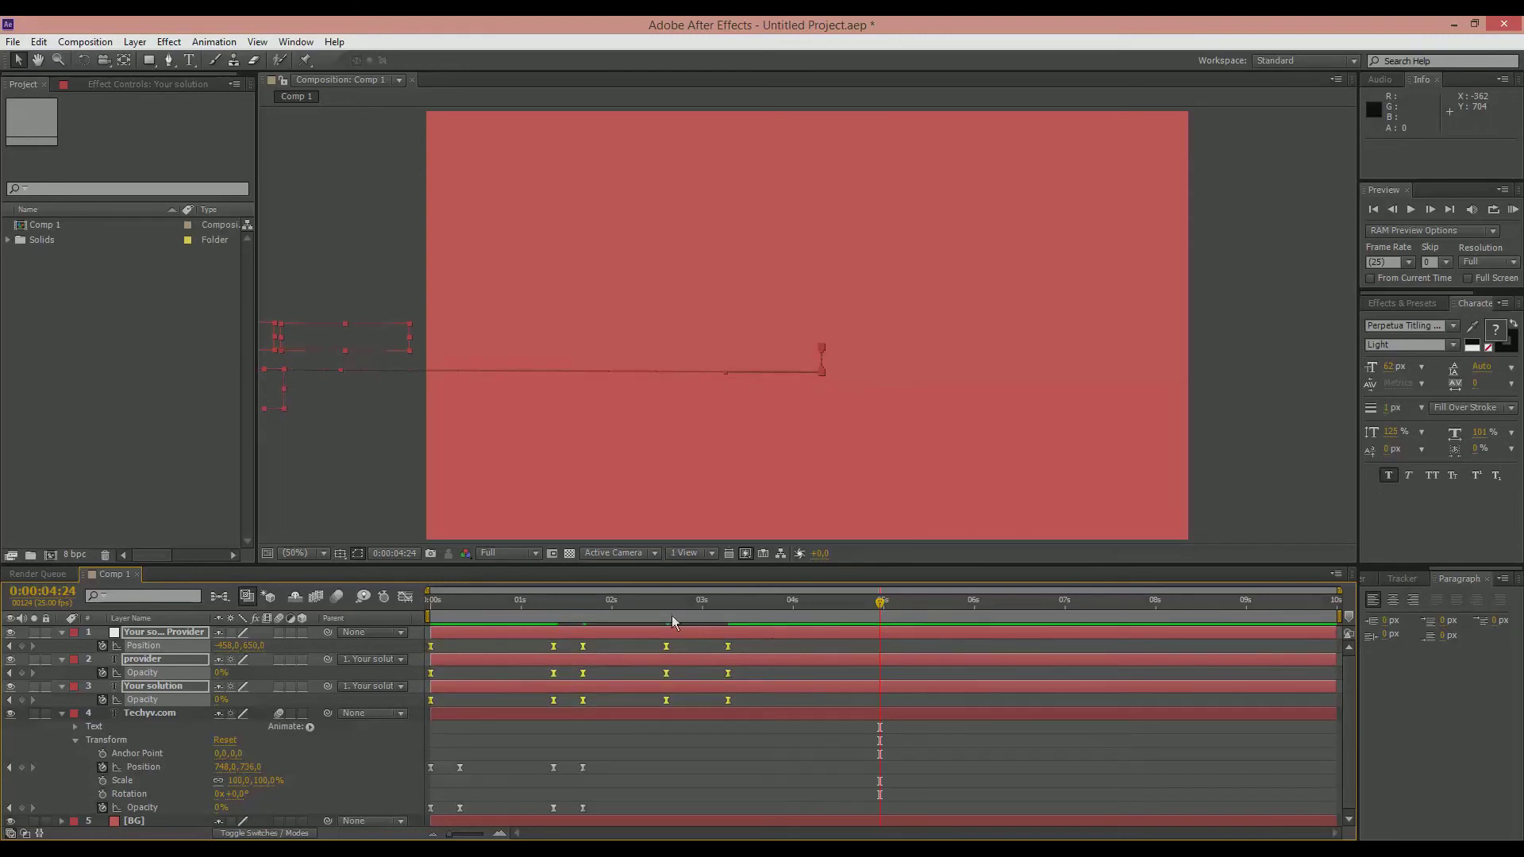
Step: Enable motion blur on the null, provider and Your solution layers and collapse all expanded layer properties
left_click(280, 638)
left_click(278, 634)
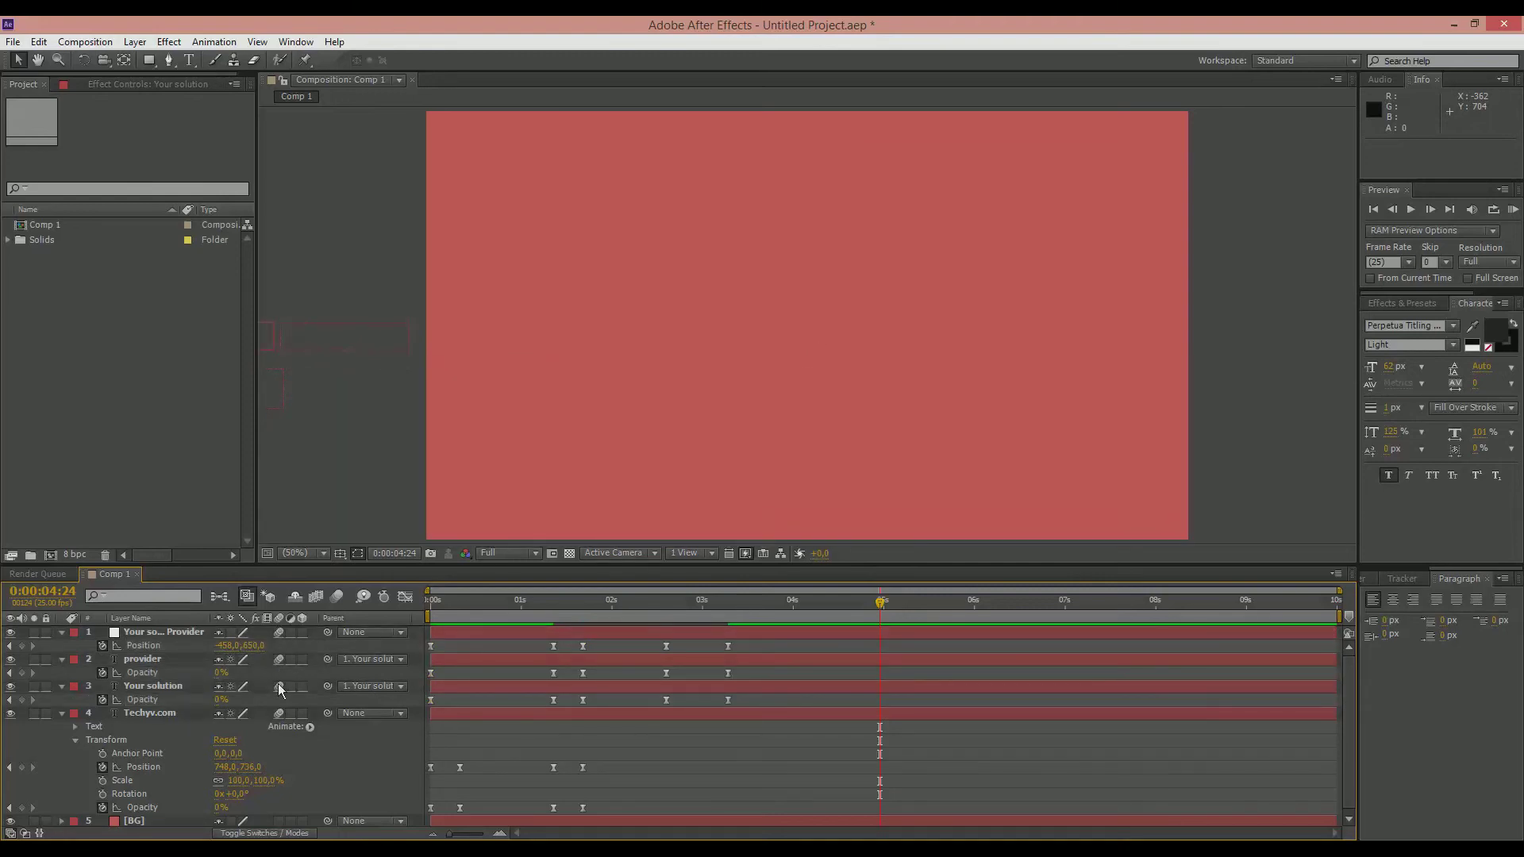
left_click(62, 632)
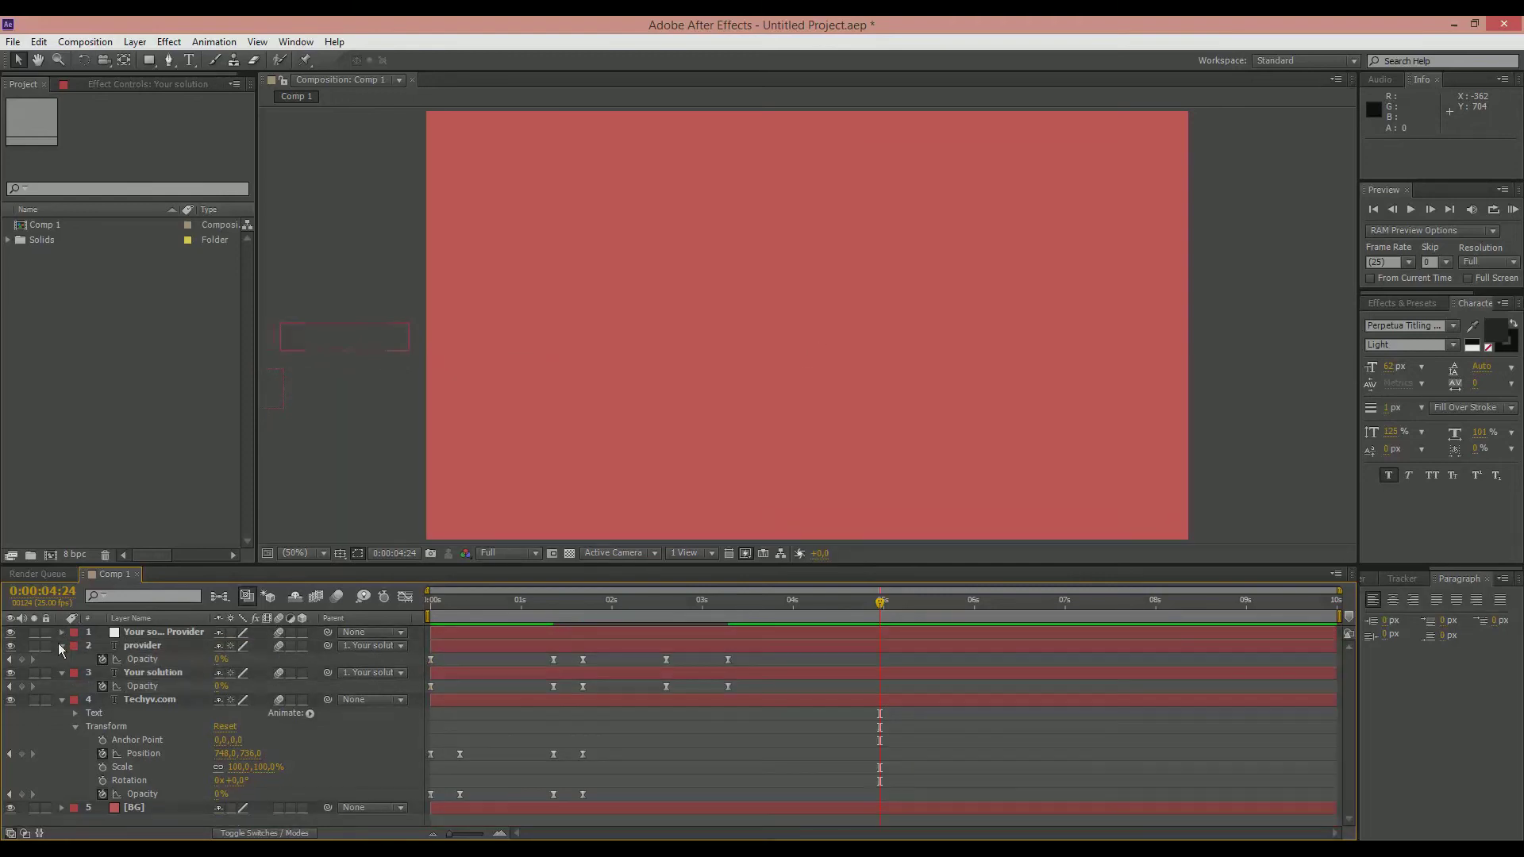
left_click(61, 645)
left_click(62, 659)
left_click(61, 672)
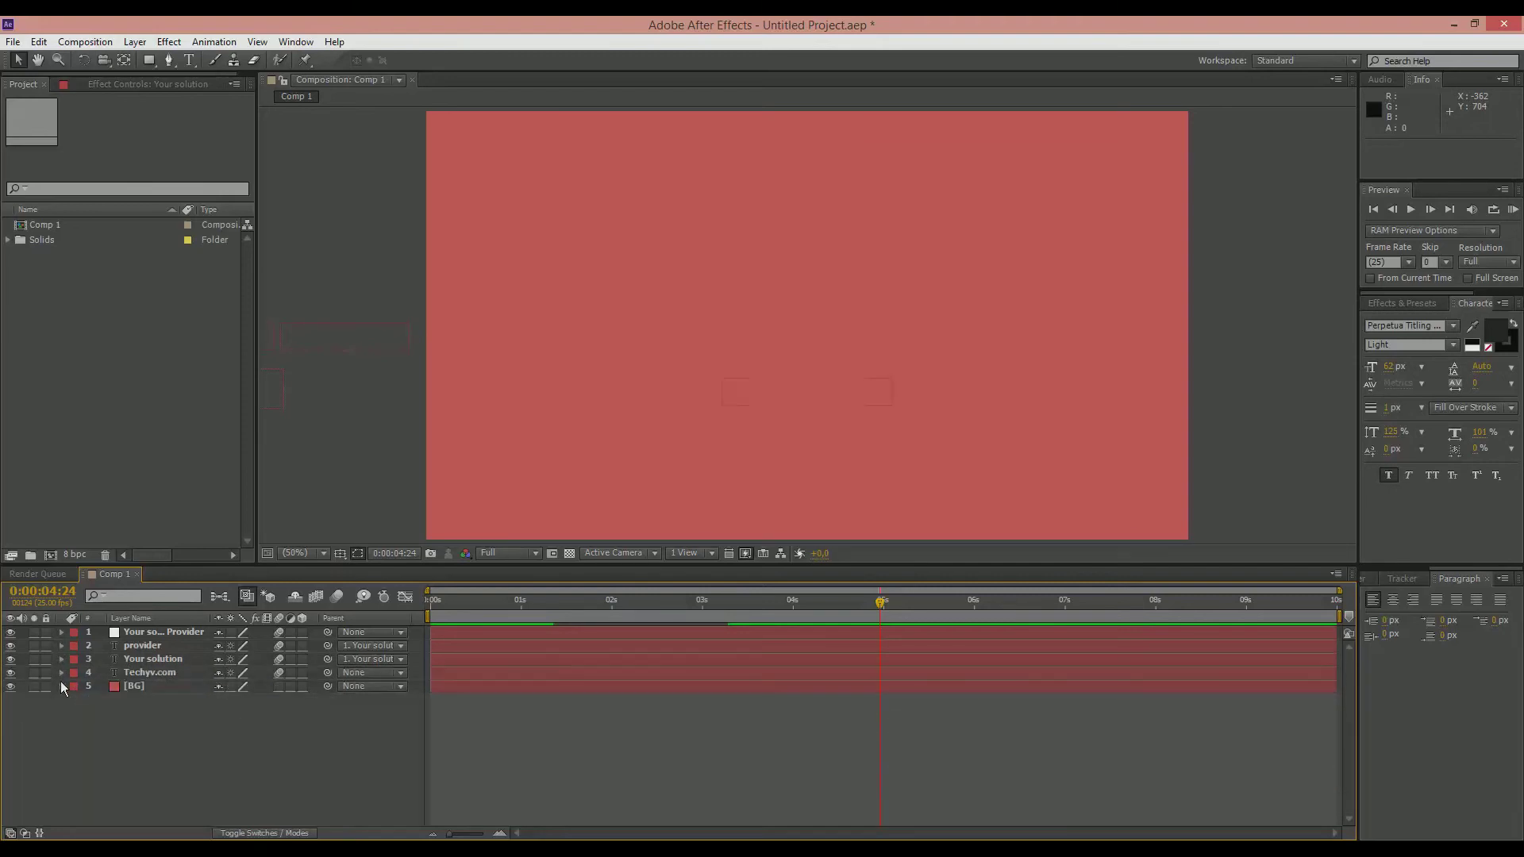
Step: Run a RAM preview of the whole composition from 0:00:00:00
left_click_drag(531, 606, 375, 521)
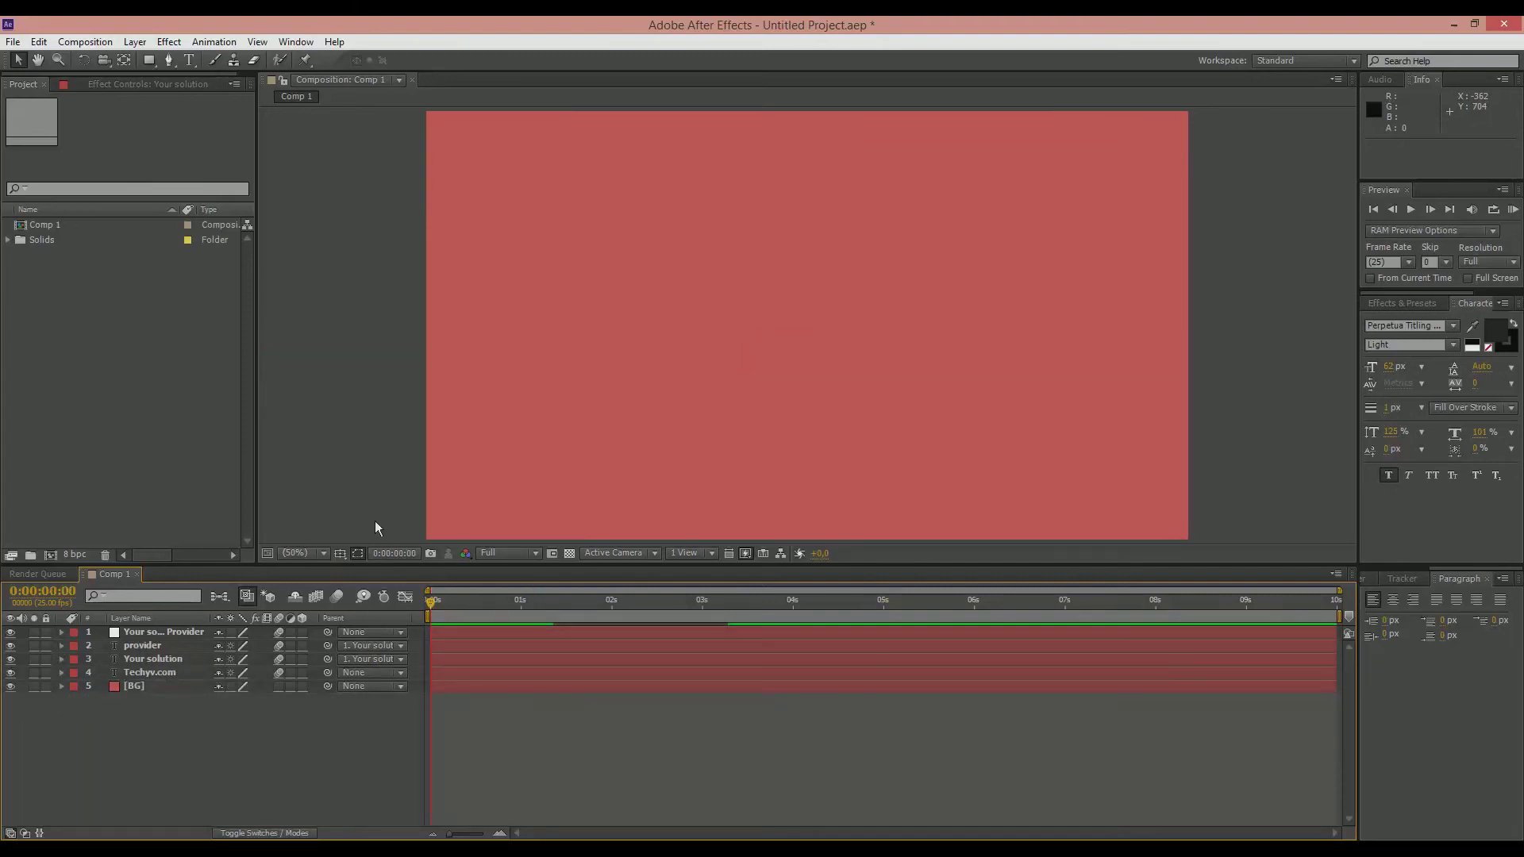
key("KP_0")
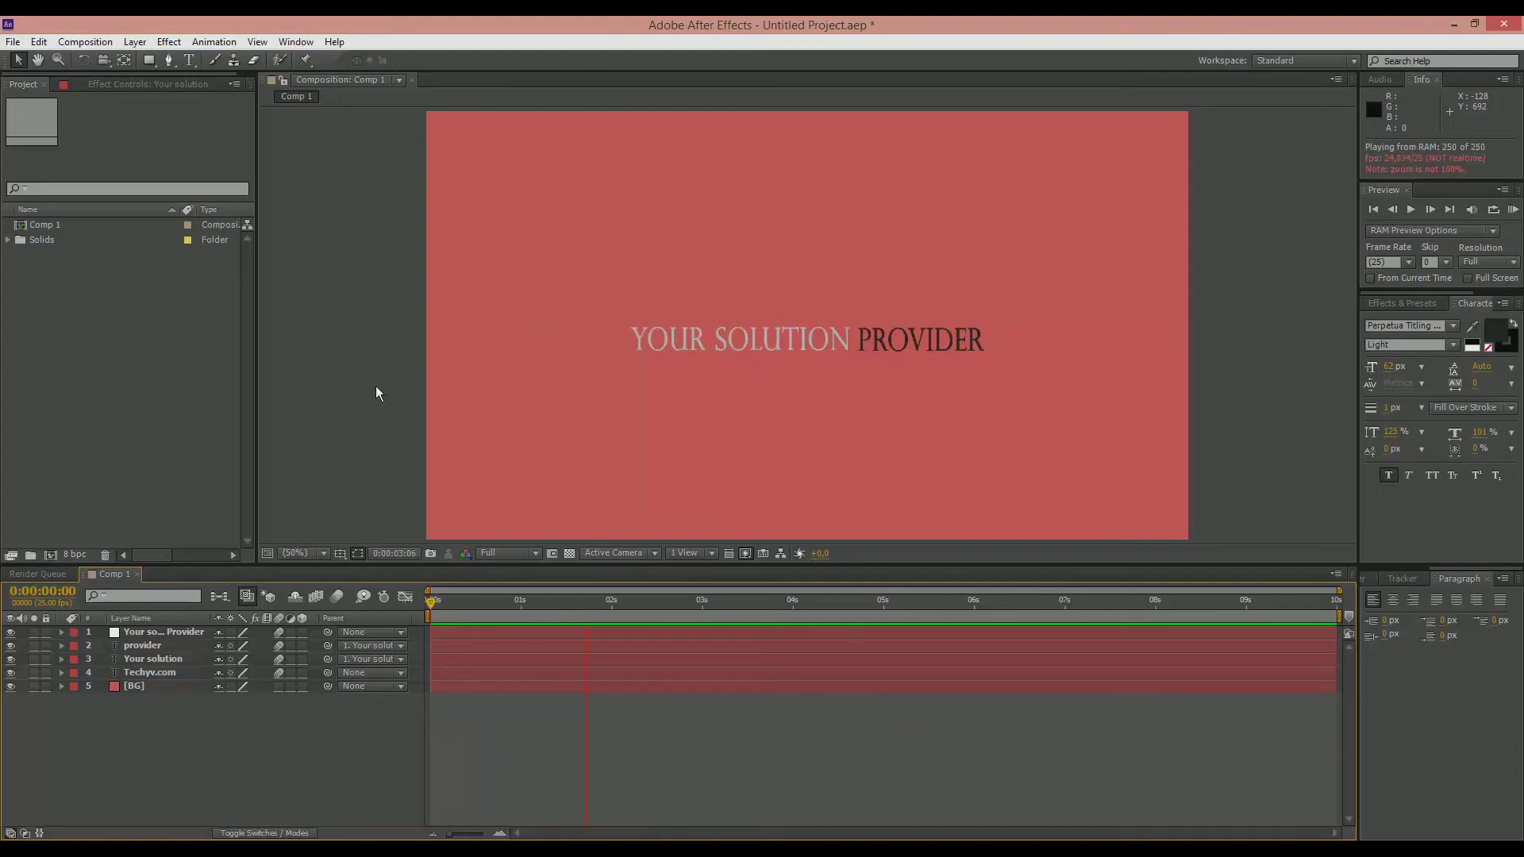
key("space")
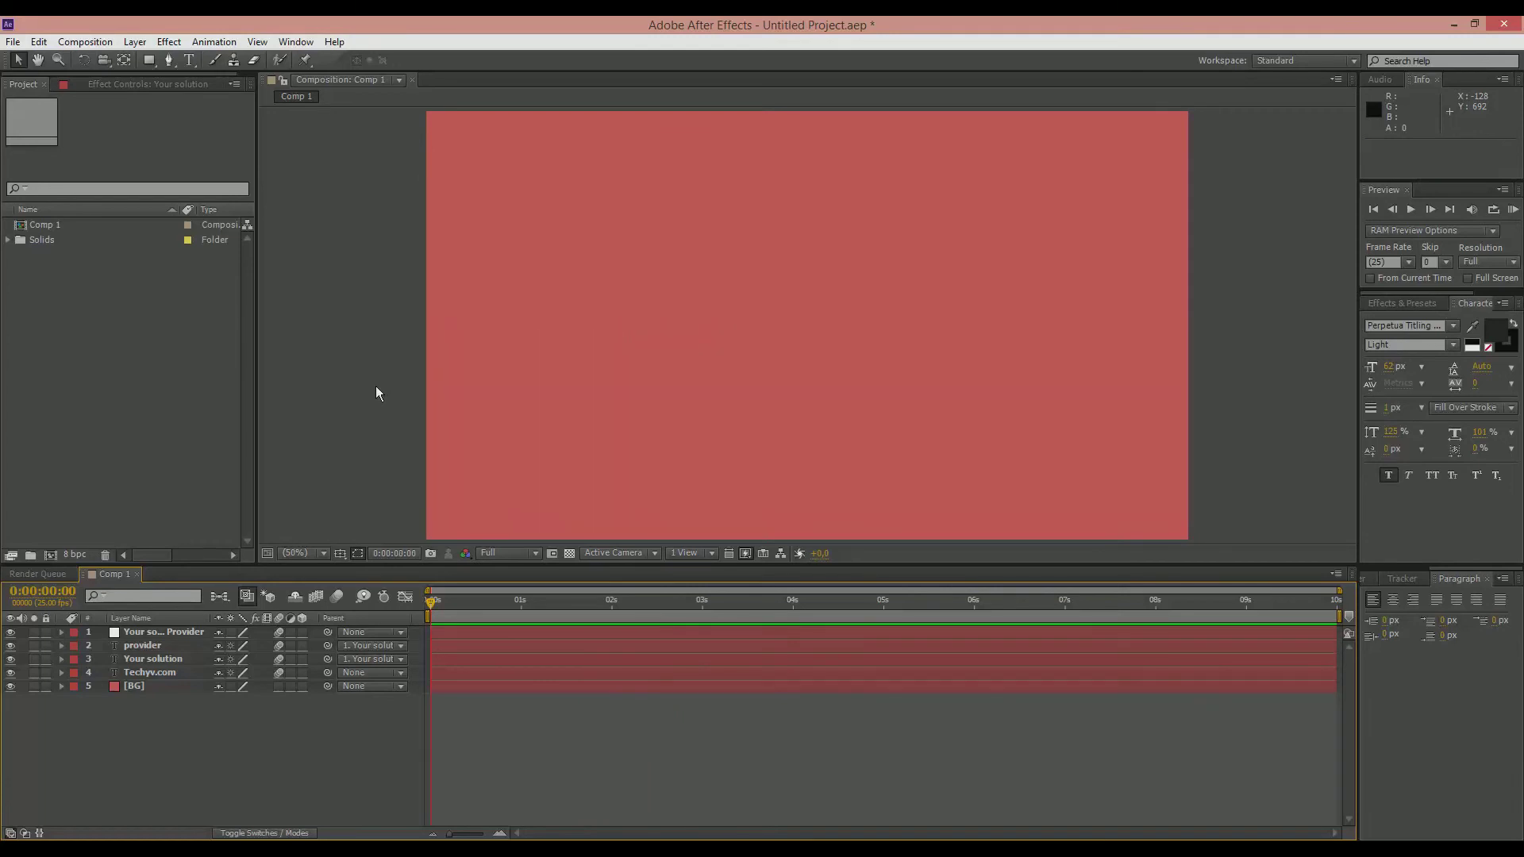
Step: Shift the last opacity keyframes of the provider and Your solution layers earlier, to just before the 3-second mark
left_click(62, 633)
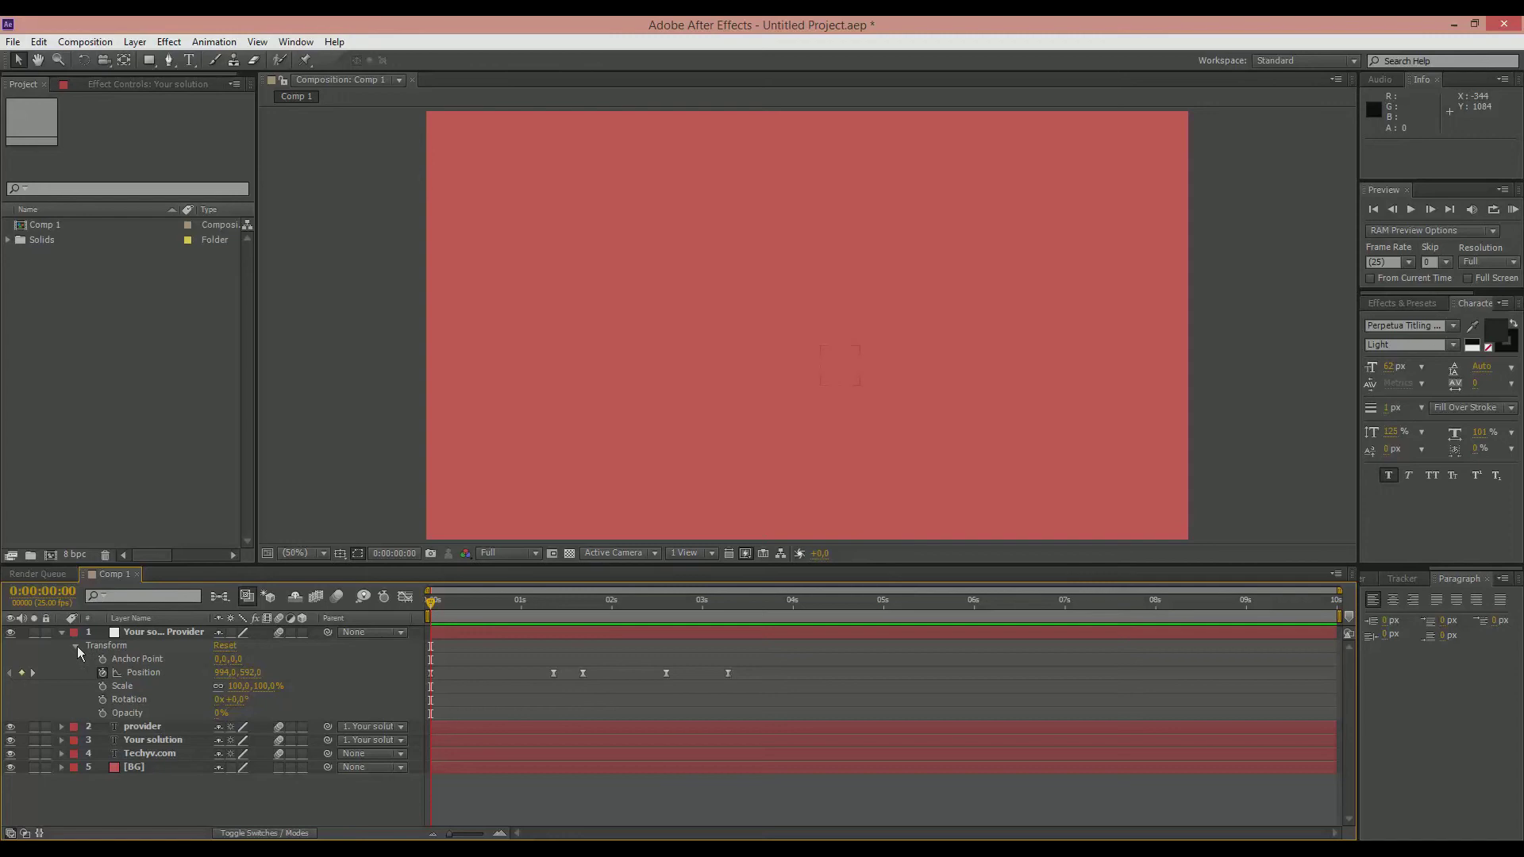
left_click(63, 634)
left_click(133, 646)
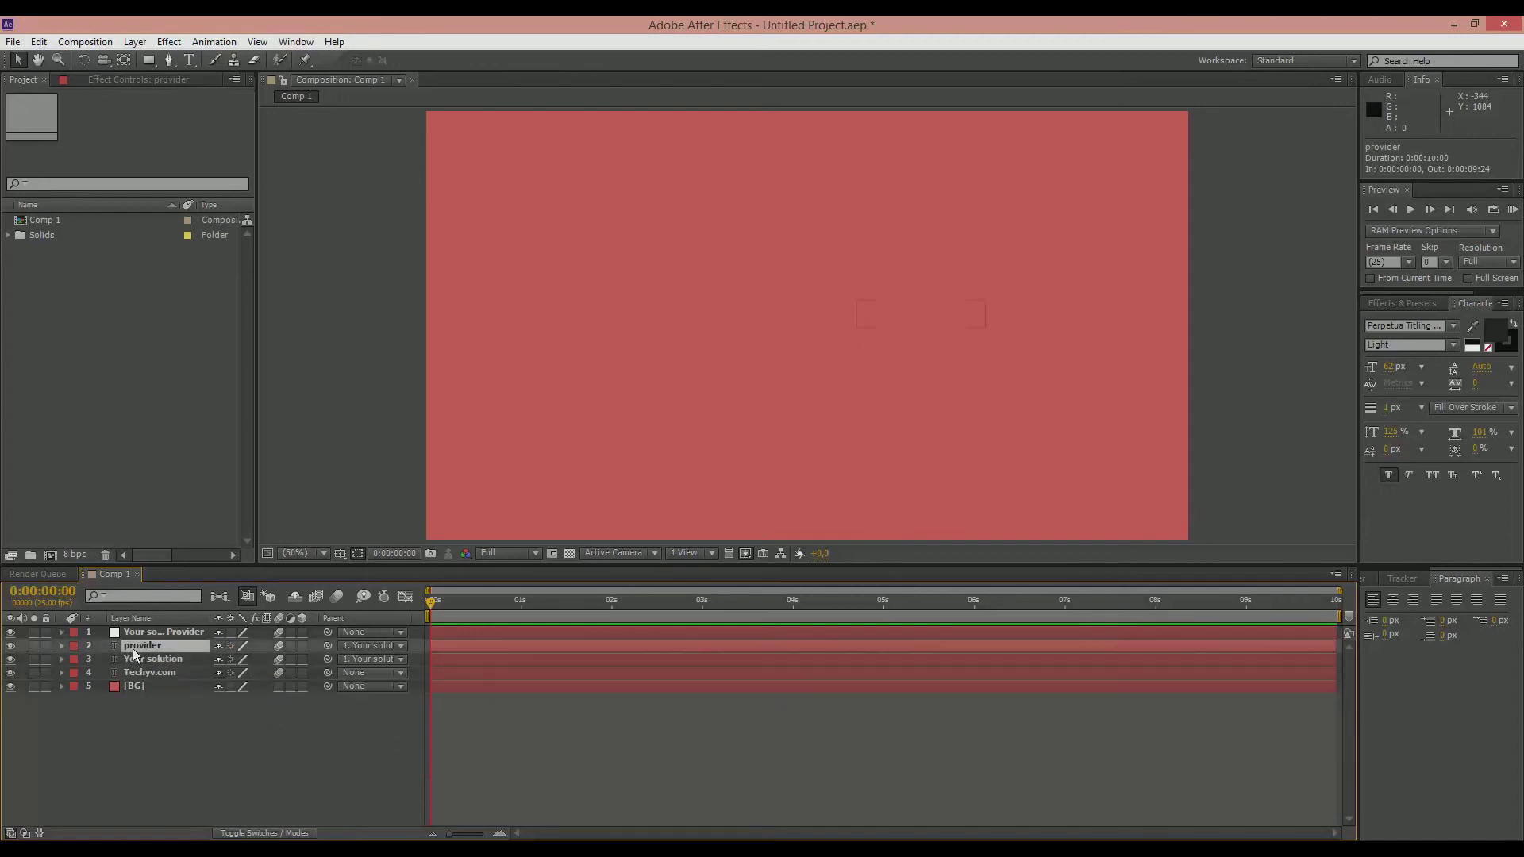
key("t")
left_click(153, 671)
key("t")
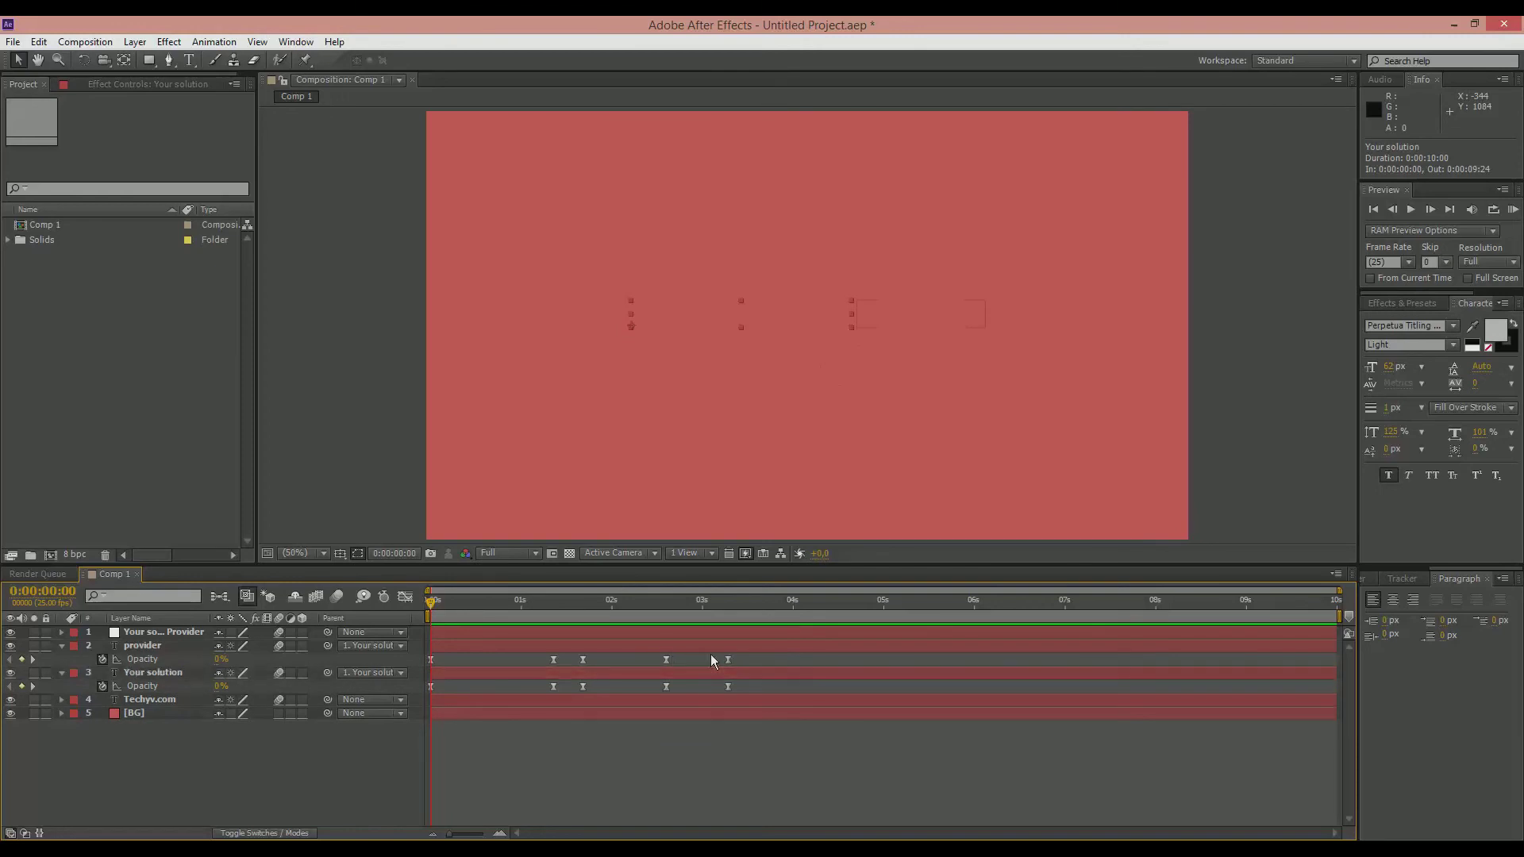
left_click(727, 659)
left_click_drag(734, 617, 731, 614)
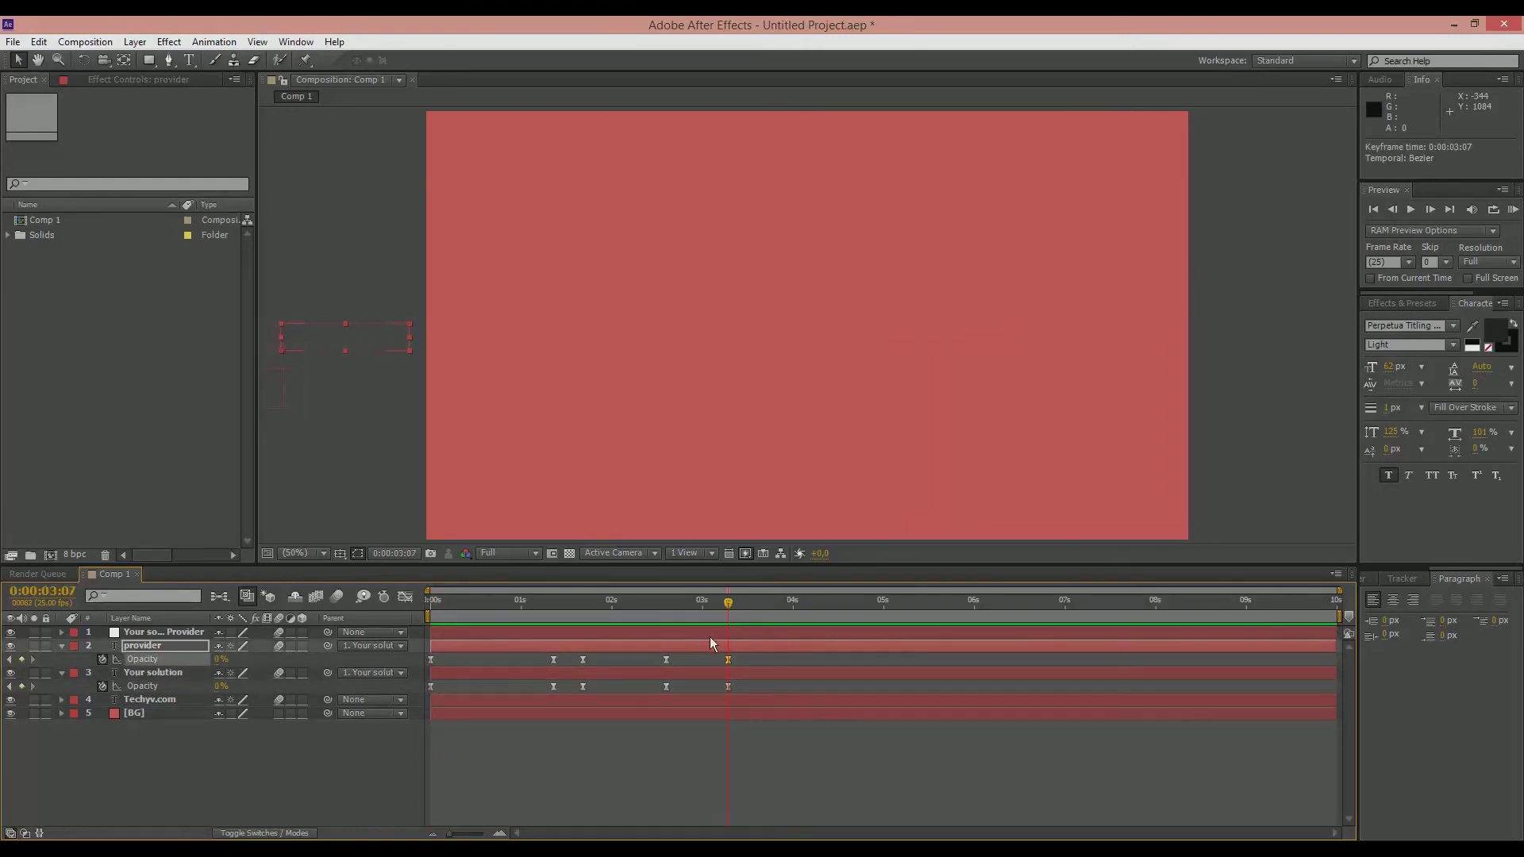
left_click(729, 686, "shift")
left_click_drag(729, 687, 705, 689)
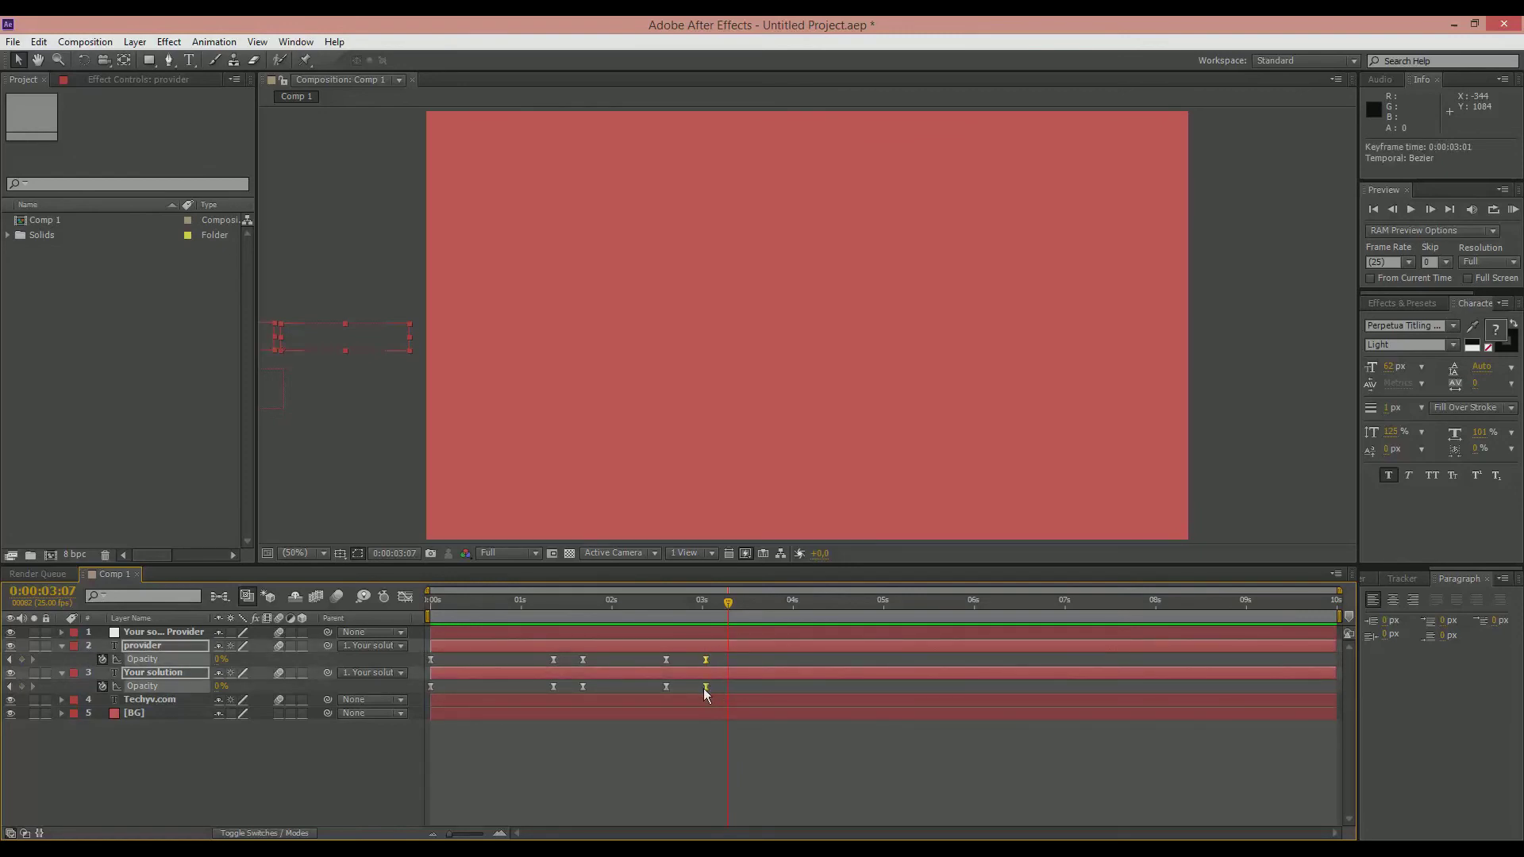
Step: Preview the revised animation from the start and scrub through the tagline's entrance, returning to 0:00:00:00
left_click_drag(460, 606, 422, 612)
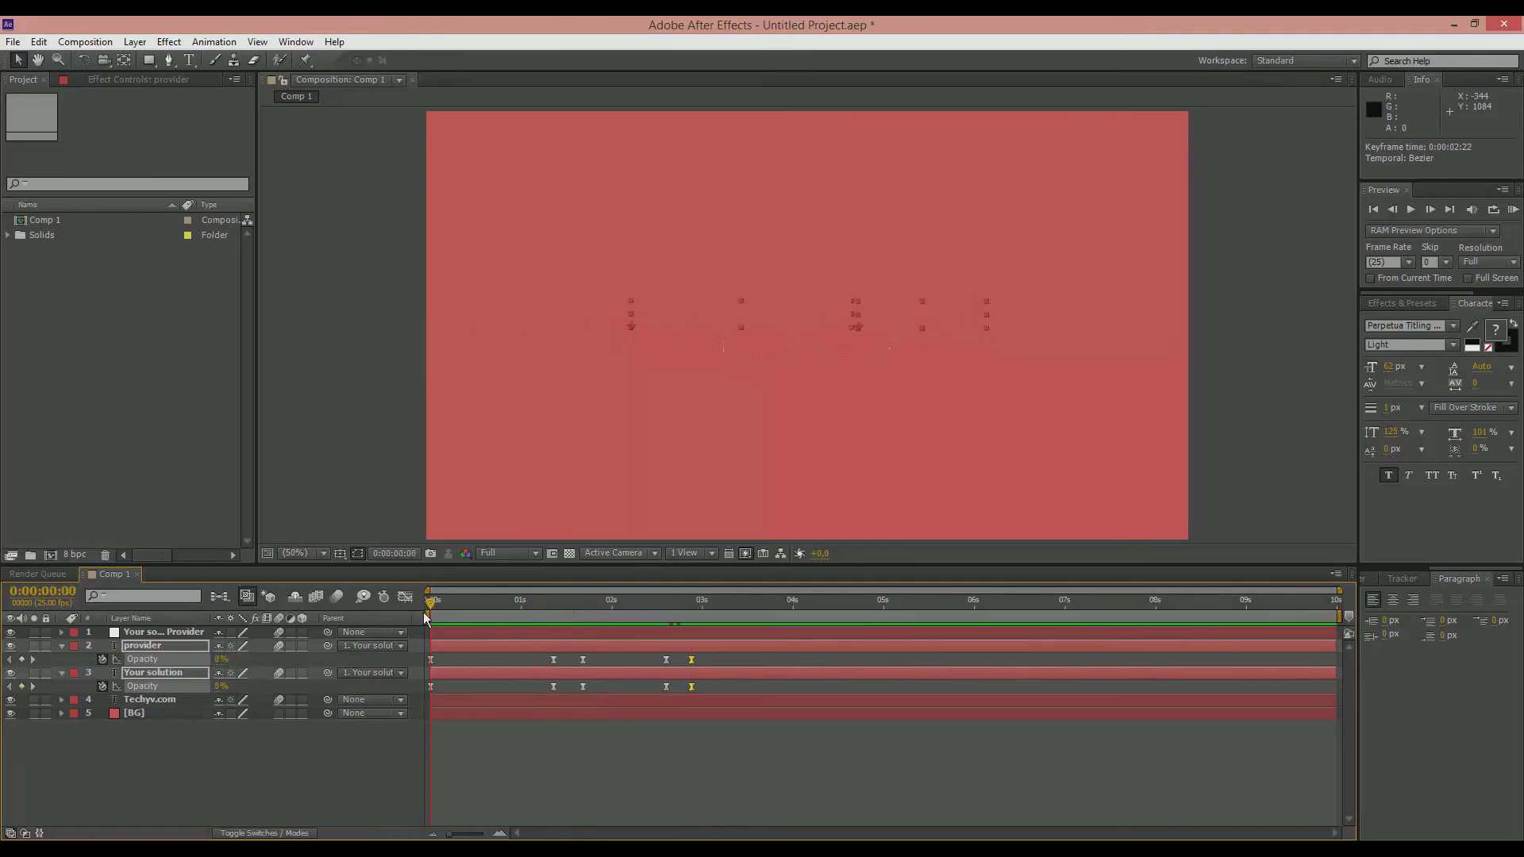
key("KP_0")
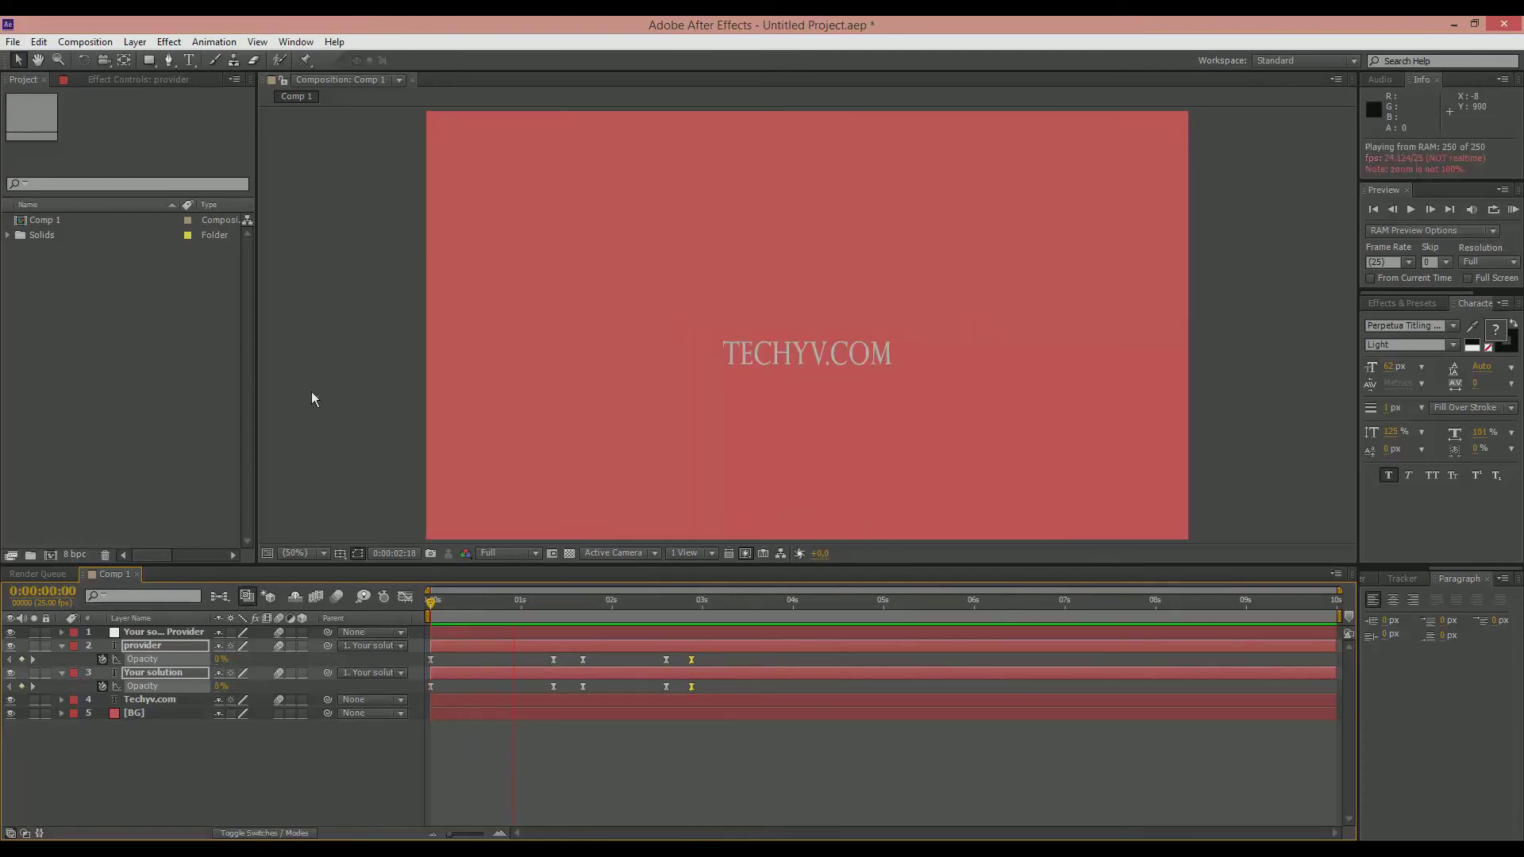
key("space")
key("KP_0")
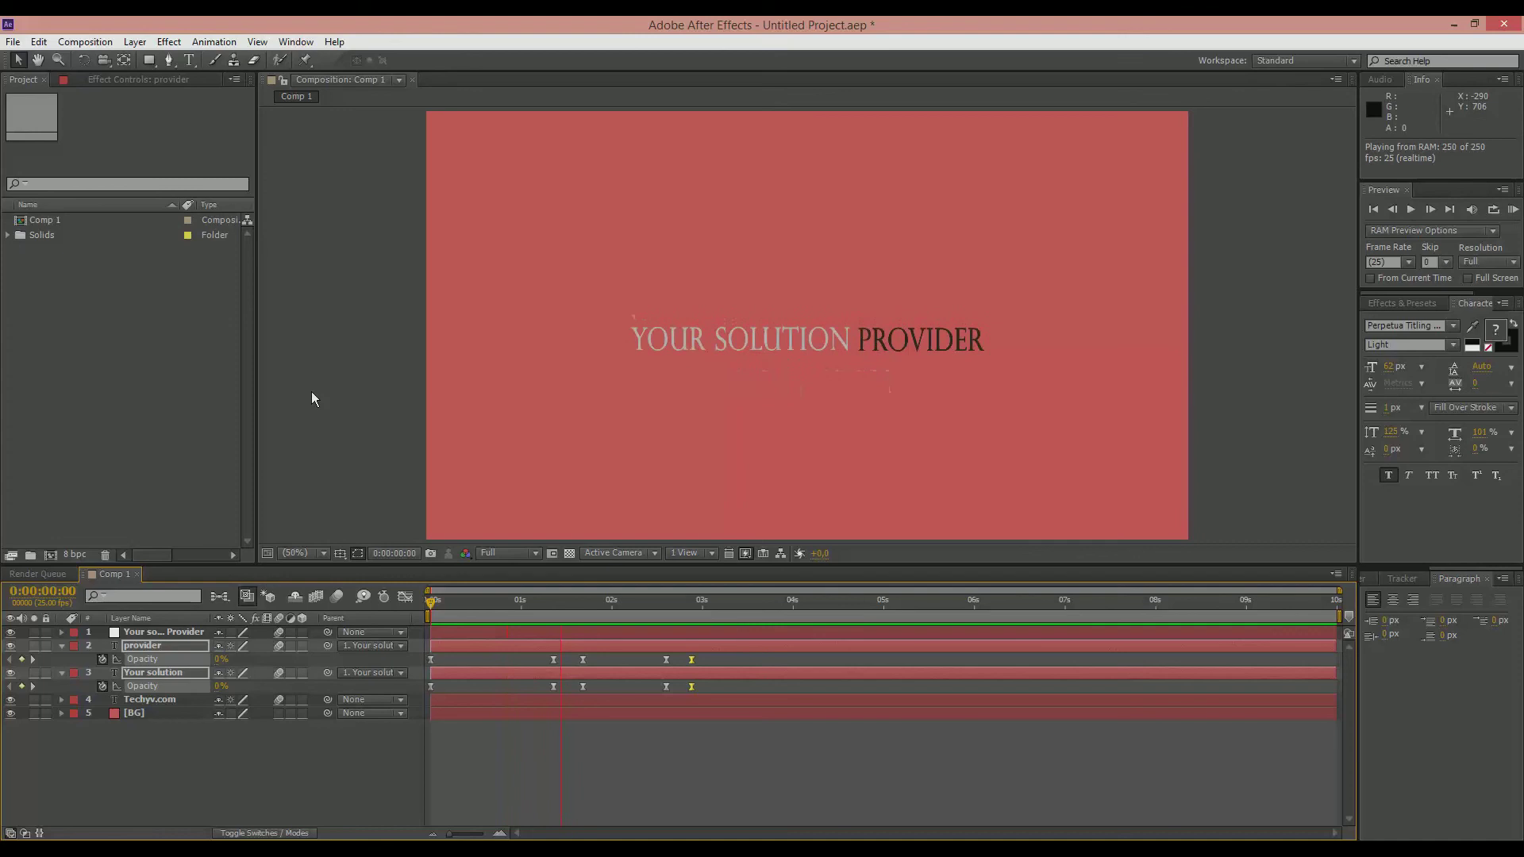
key("space")
key("space")
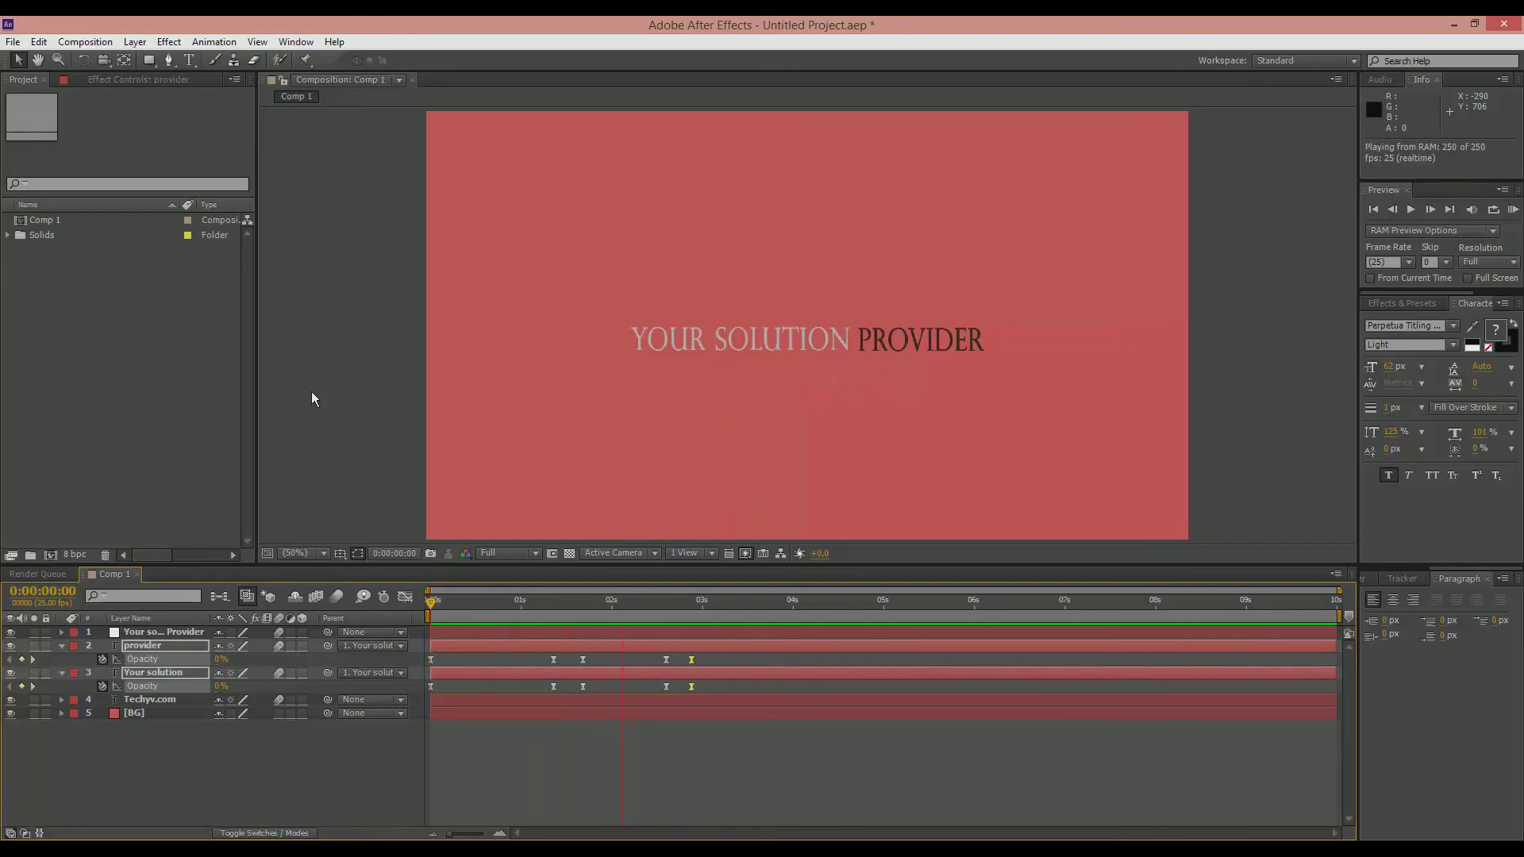
key("space")
left_click_drag(532, 615, 423, 611)
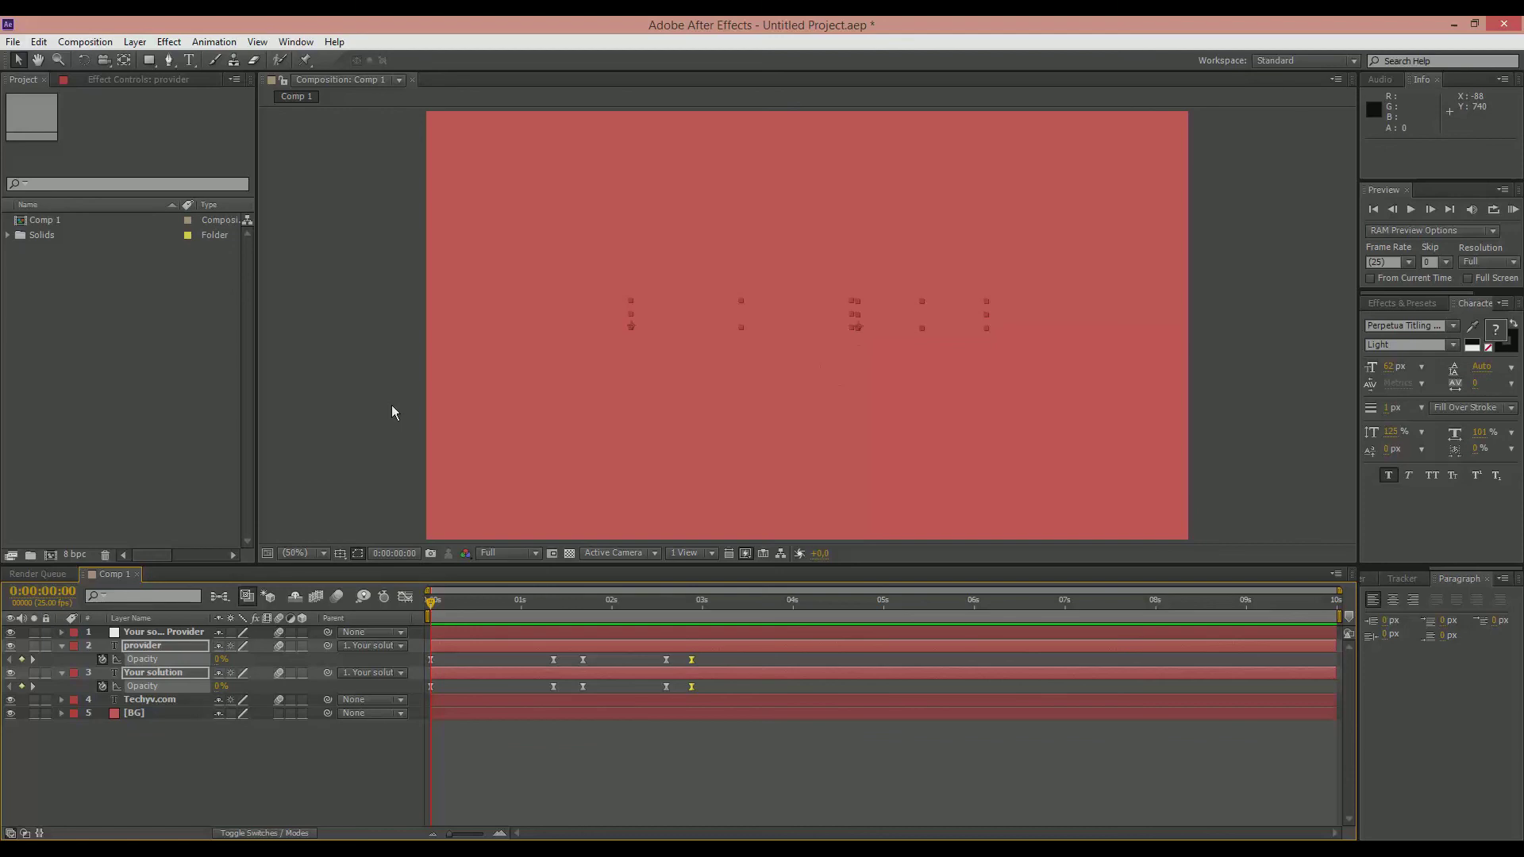
left_click_drag(530, 608, 603, 625)
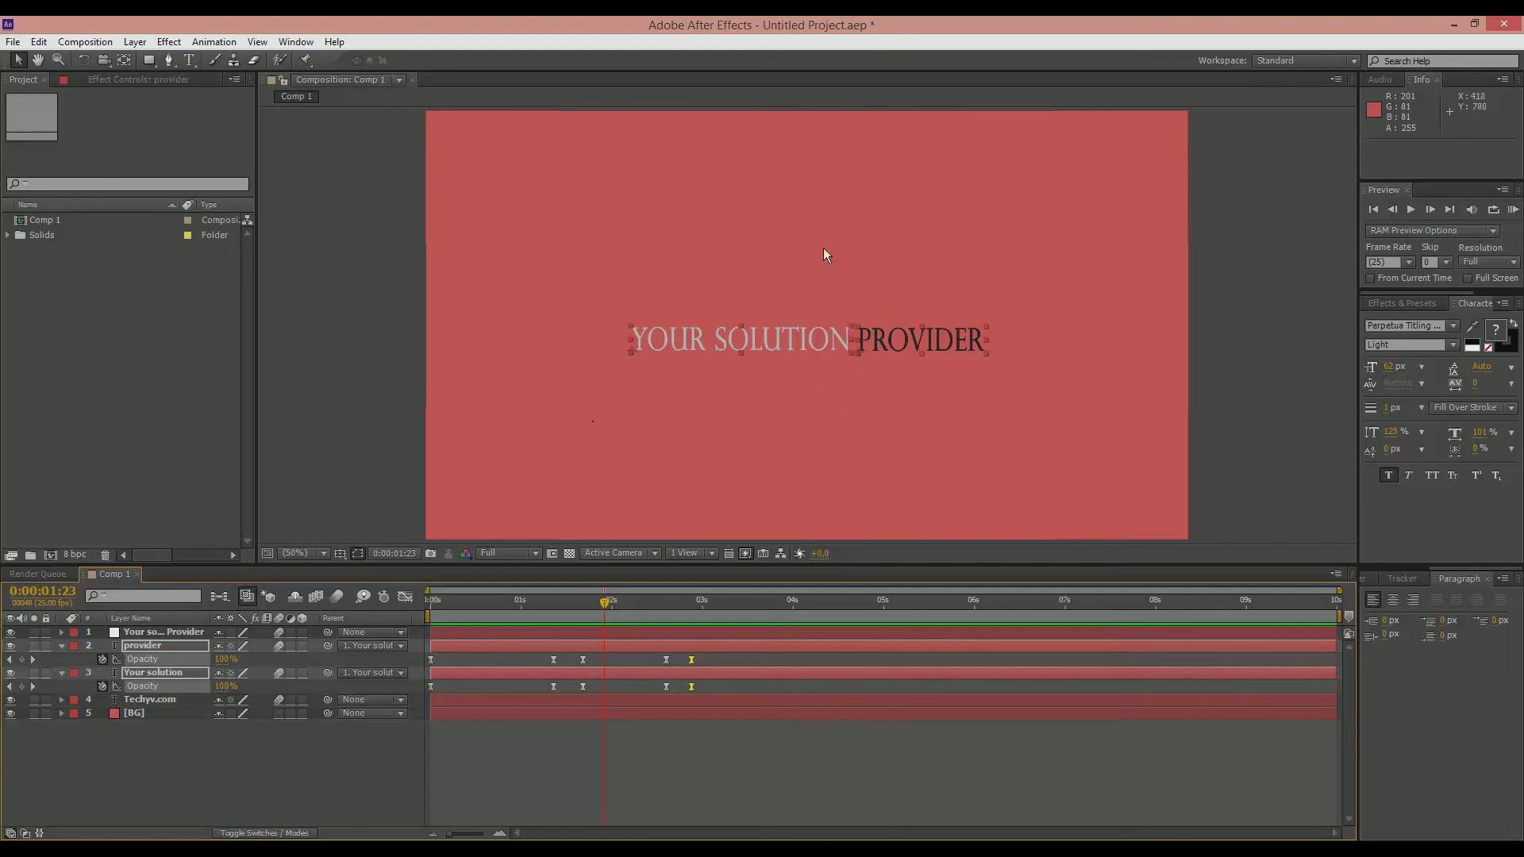
left_click_drag(601, 613, 429, 611)
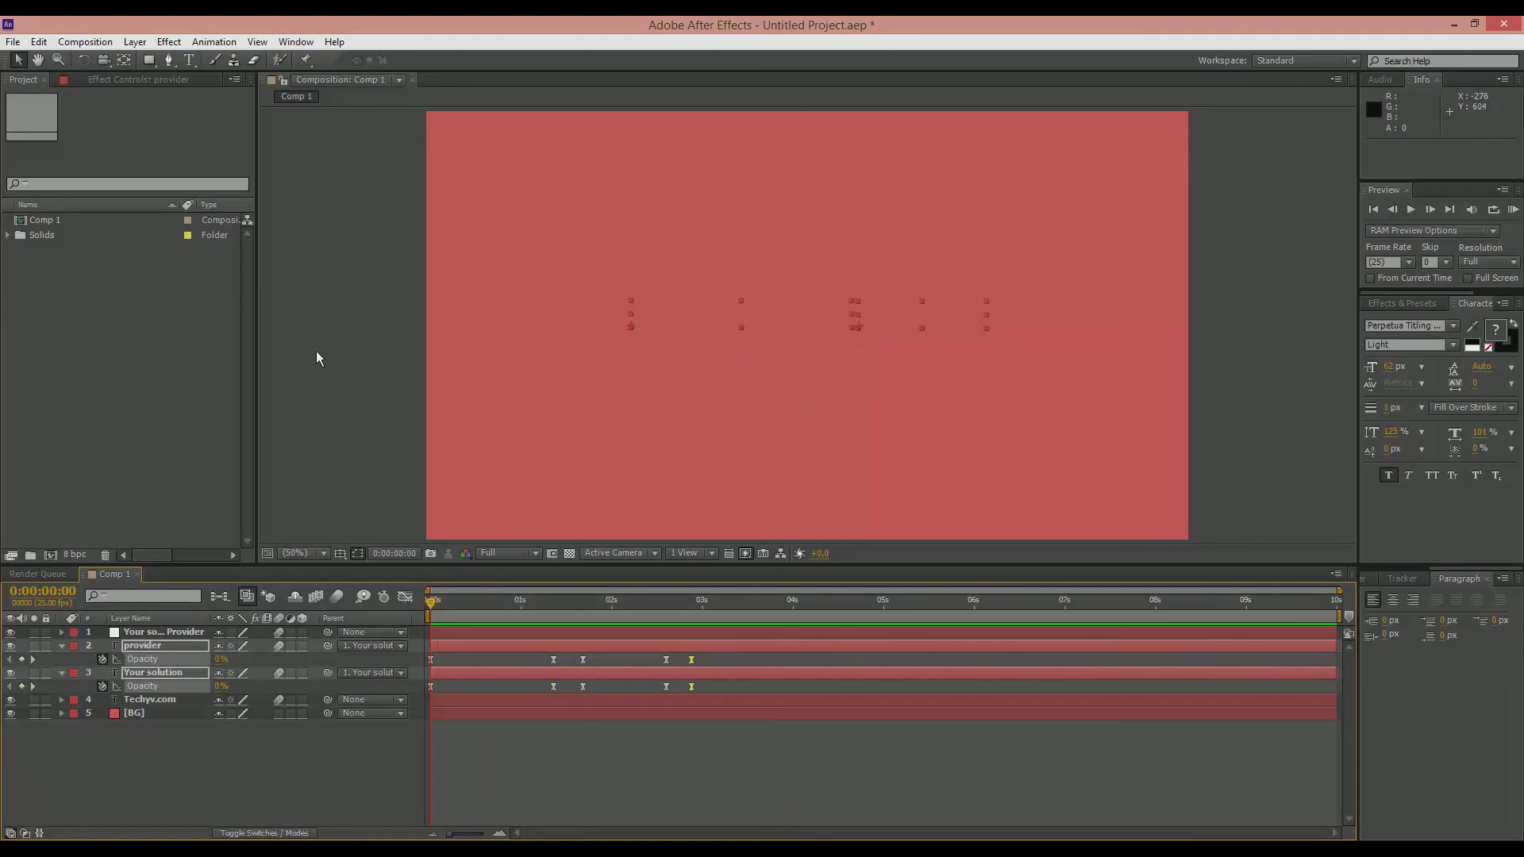